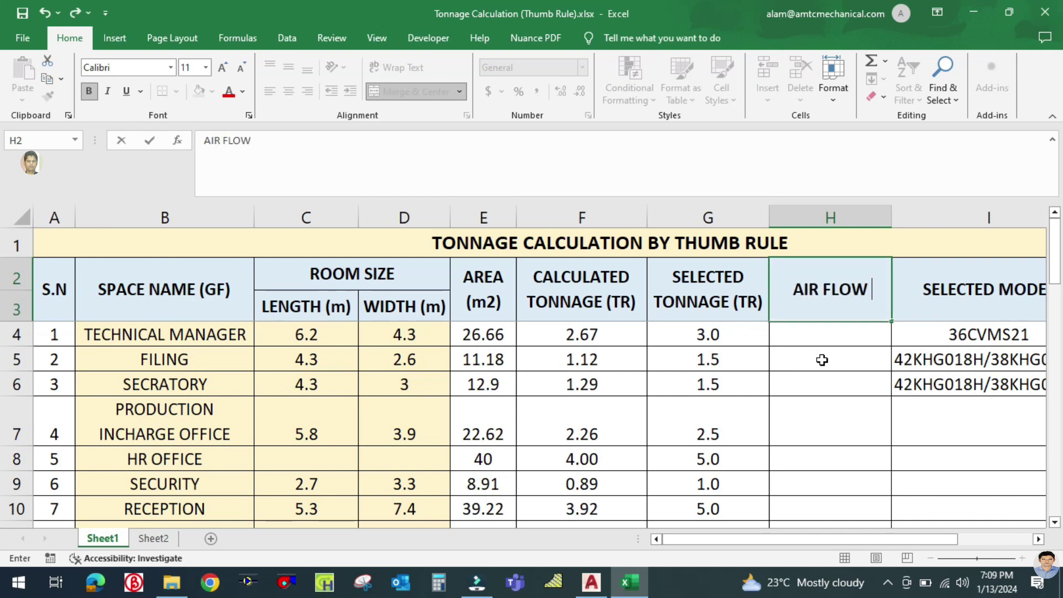
Step: Complete the column H header as "AIR FLOW (CFM)"
text(()
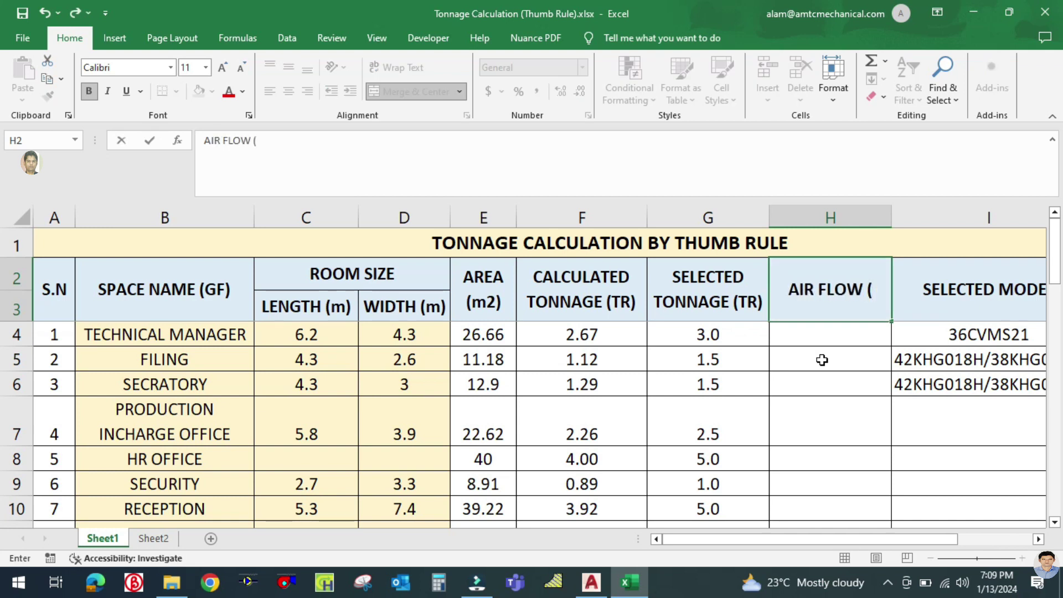
text(CF)
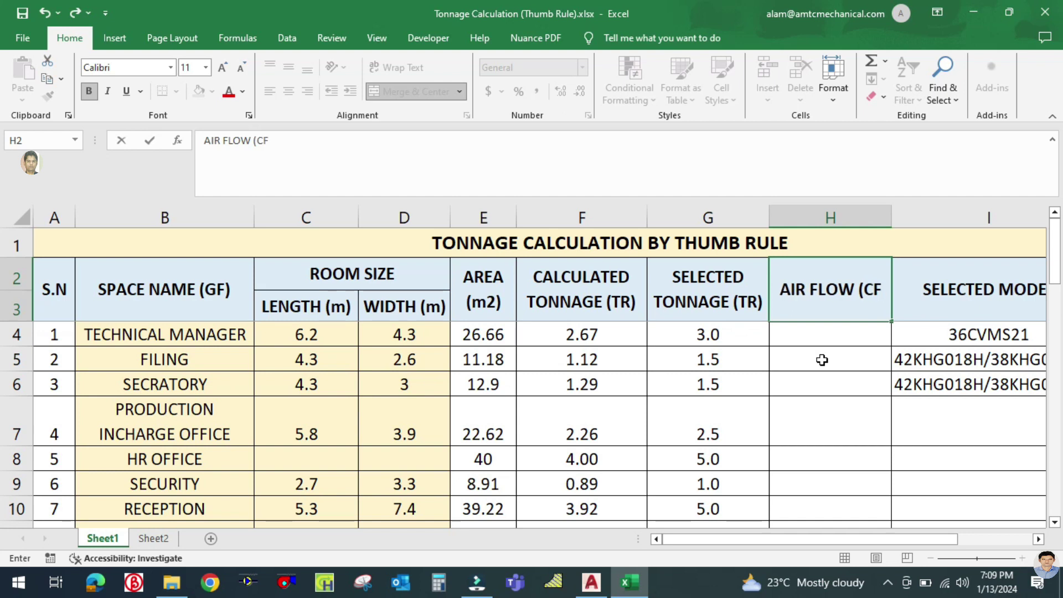
text(M))
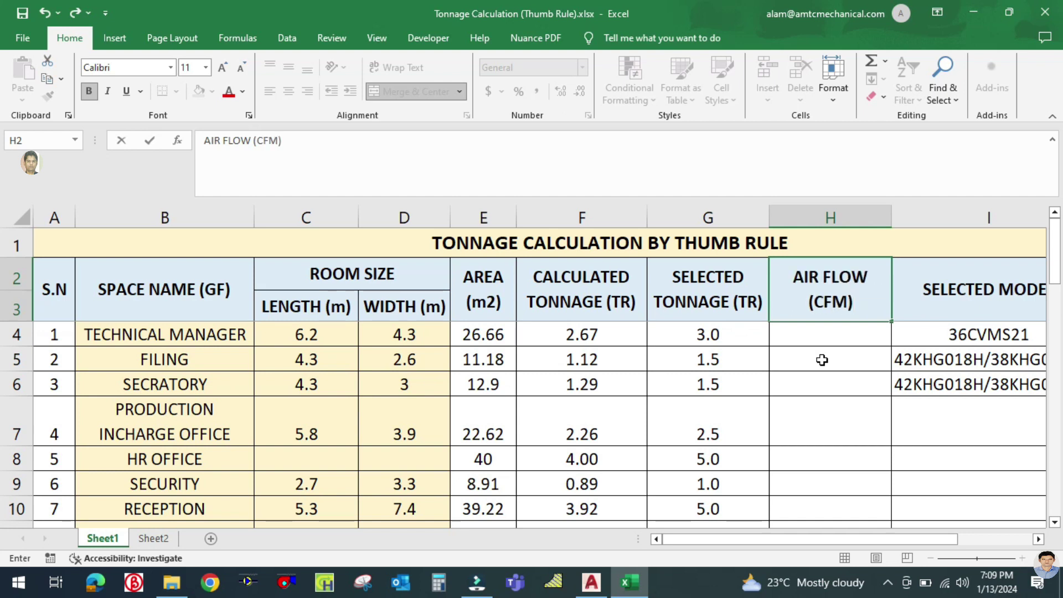
click(821, 359)
Step: Calculate the TECHNICAL MANAGER air flow in H4 by multiplying its selected tonnage by 400, using =G4*400
click(817, 333)
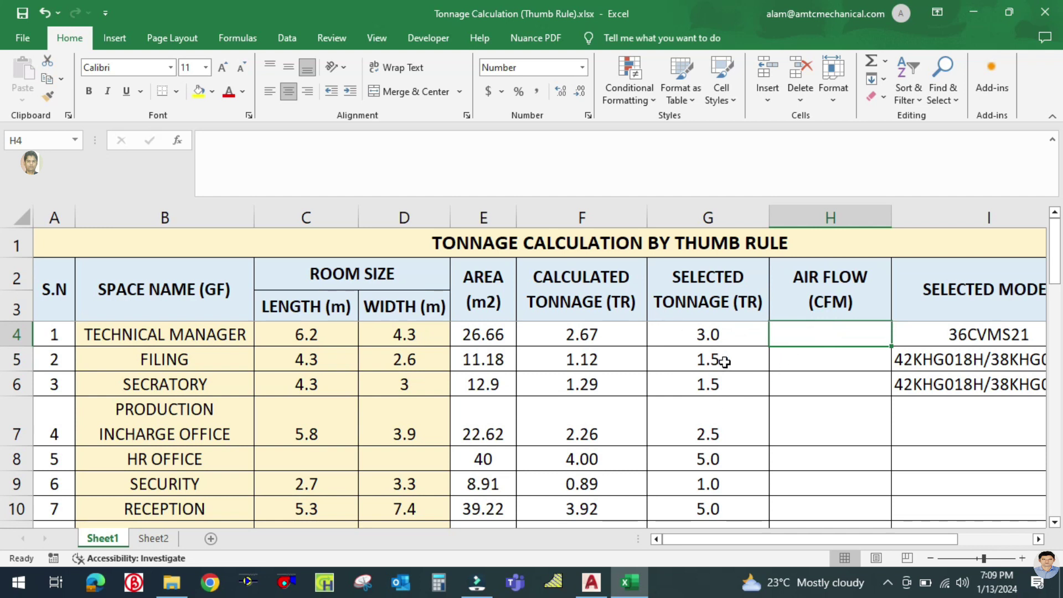
text(=)
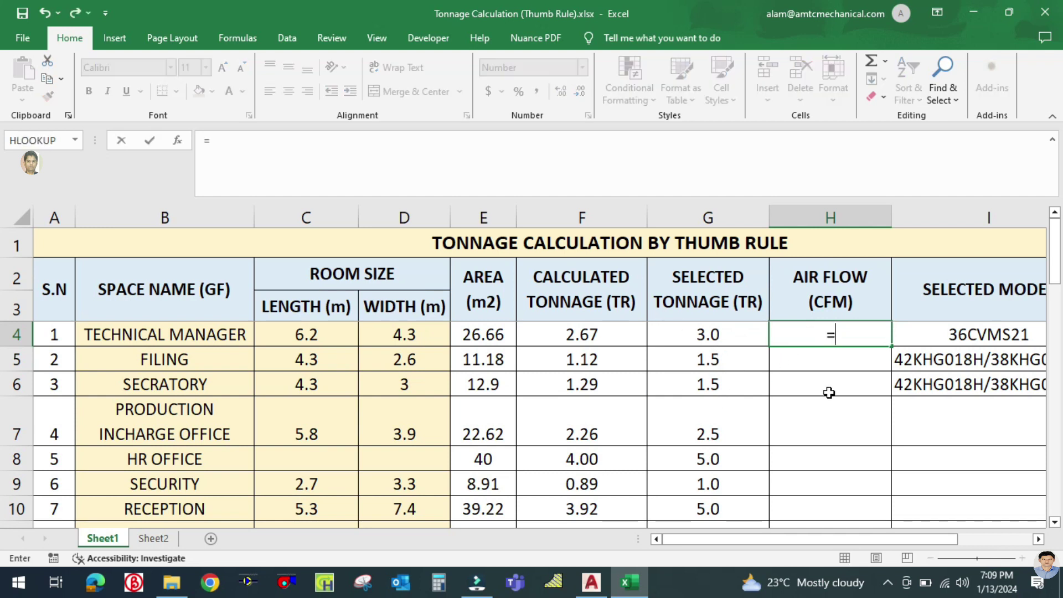
click(727, 337)
text(*400)
key(Tab)
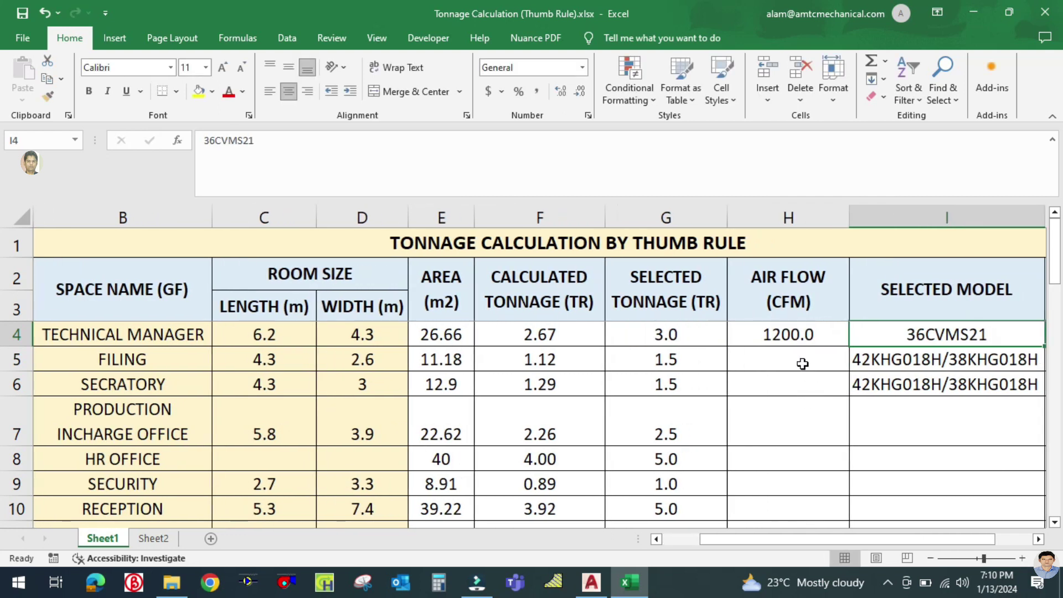
key(Left)
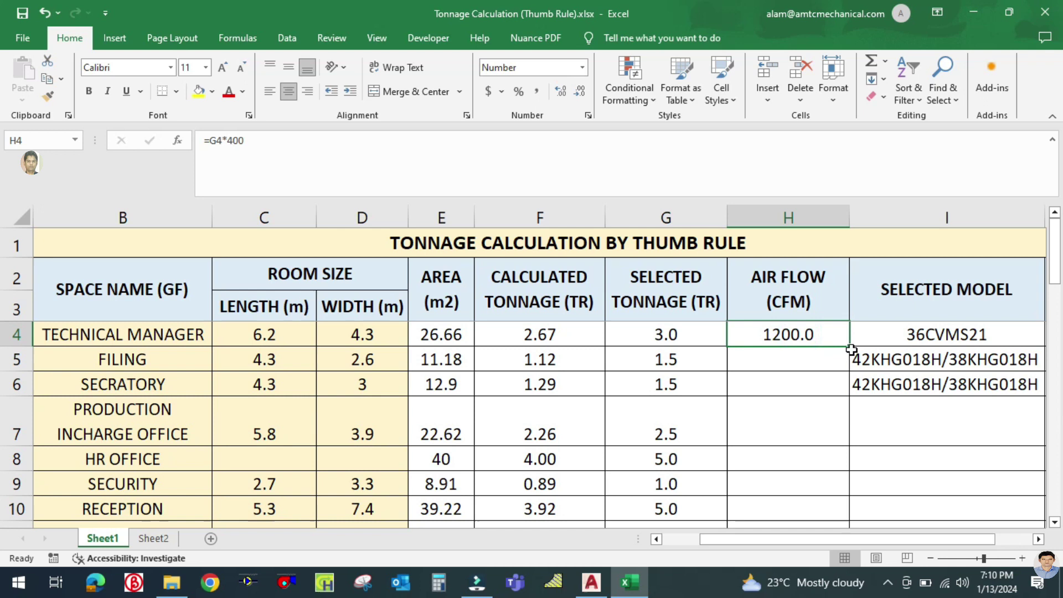
Step: Calculate the FILING room's air flow in H5 with the formula =G5*400
click(814, 376)
click(828, 336)
click(819, 378)
click(813, 334)
click(801, 352)
text(=)
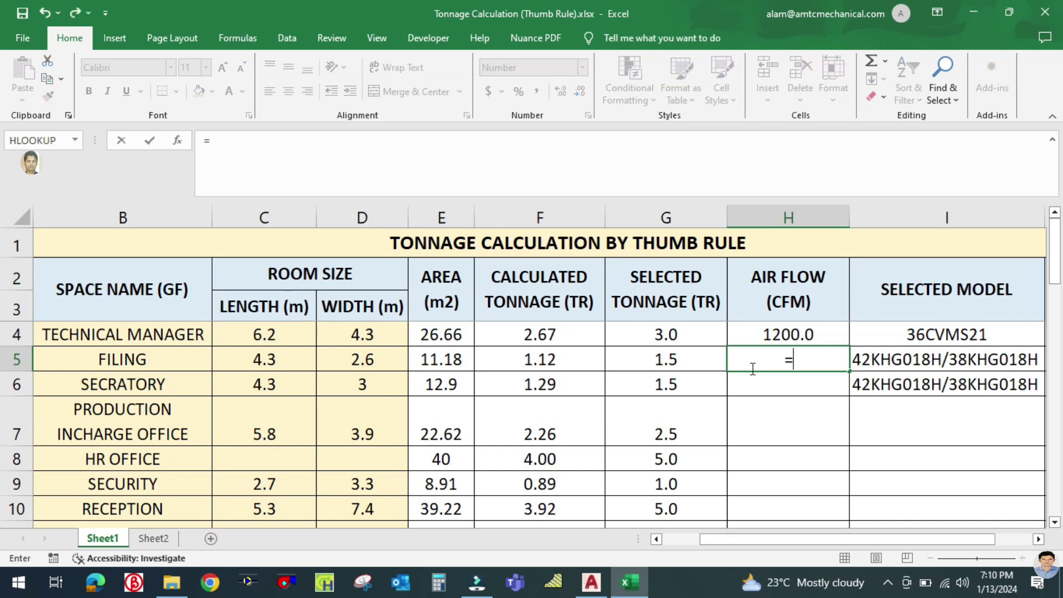
click(666, 357)
text(*)
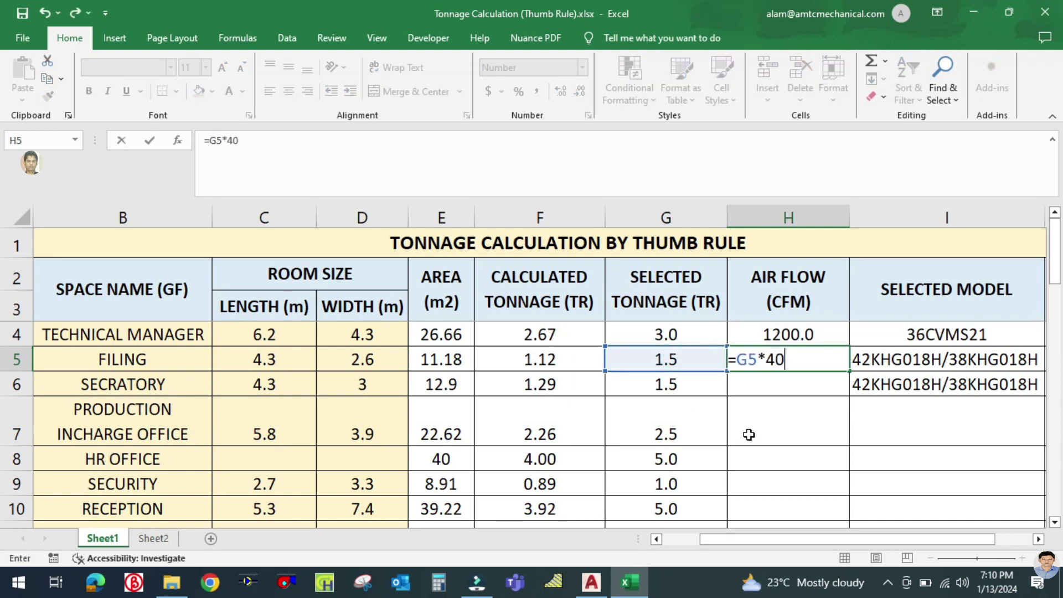
text(40)
key(Tab)
click(753, 437)
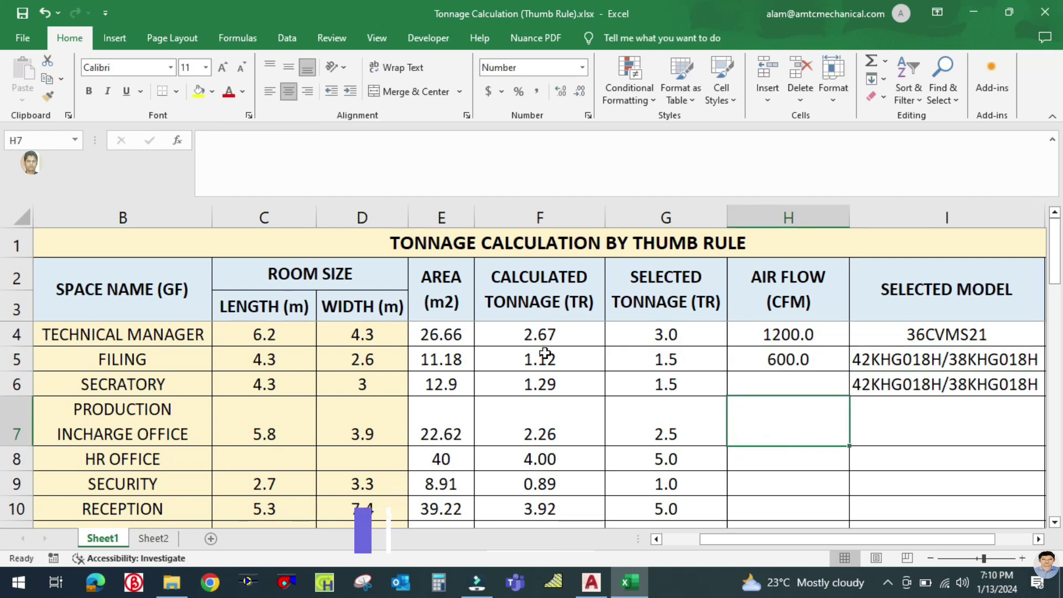
Step: Compare the calculated and selected tonnages of the first rooms in columns F and G
click(553, 334)
click(550, 358)
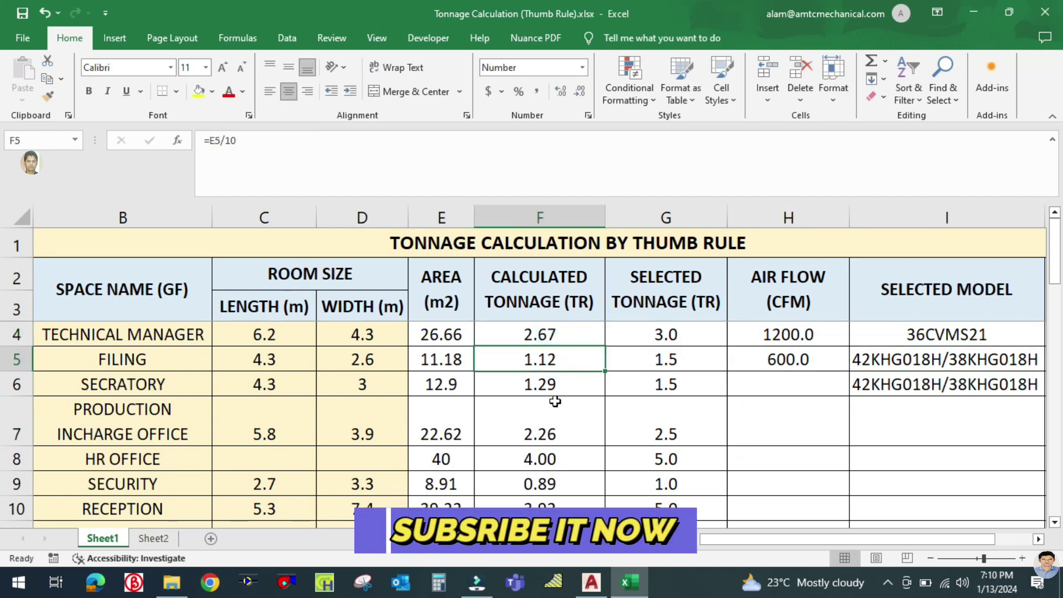
click(666, 334)
click(664, 383)
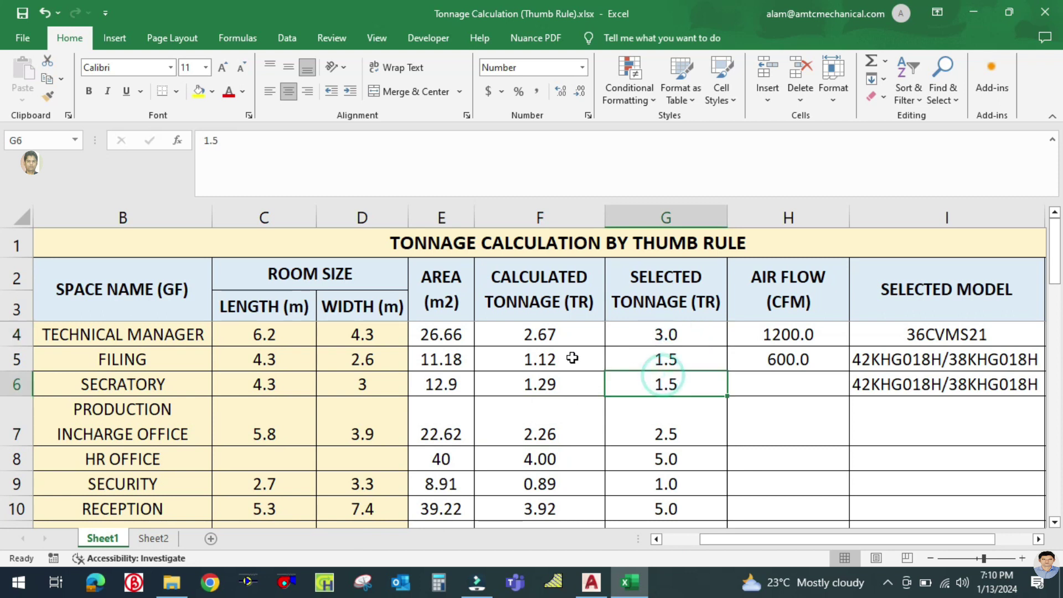
click(572, 358)
click(547, 331)
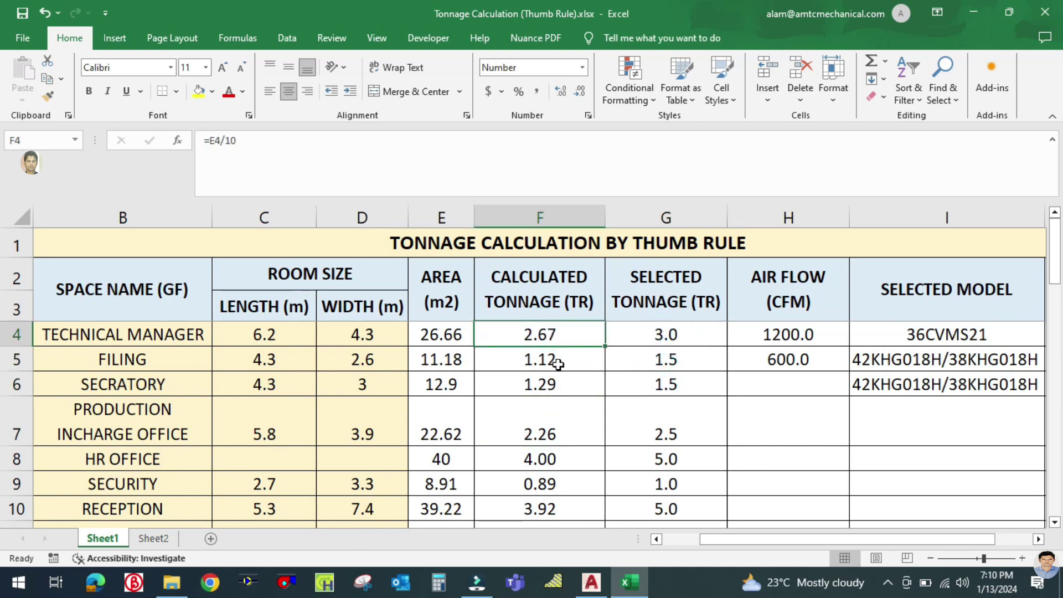
click(655, 334)
click(664, 359)
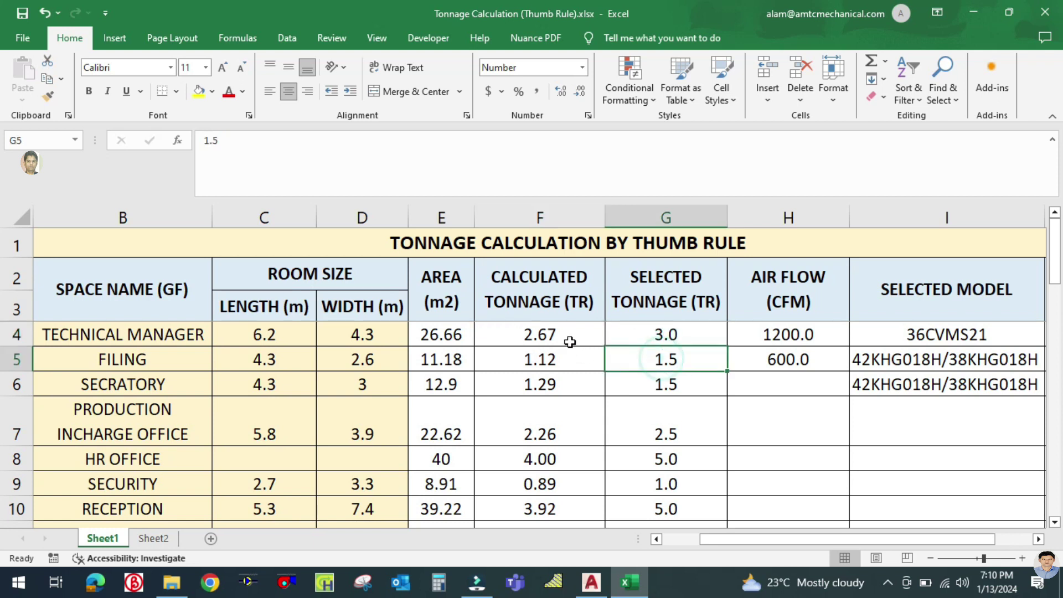
click(549, 330)
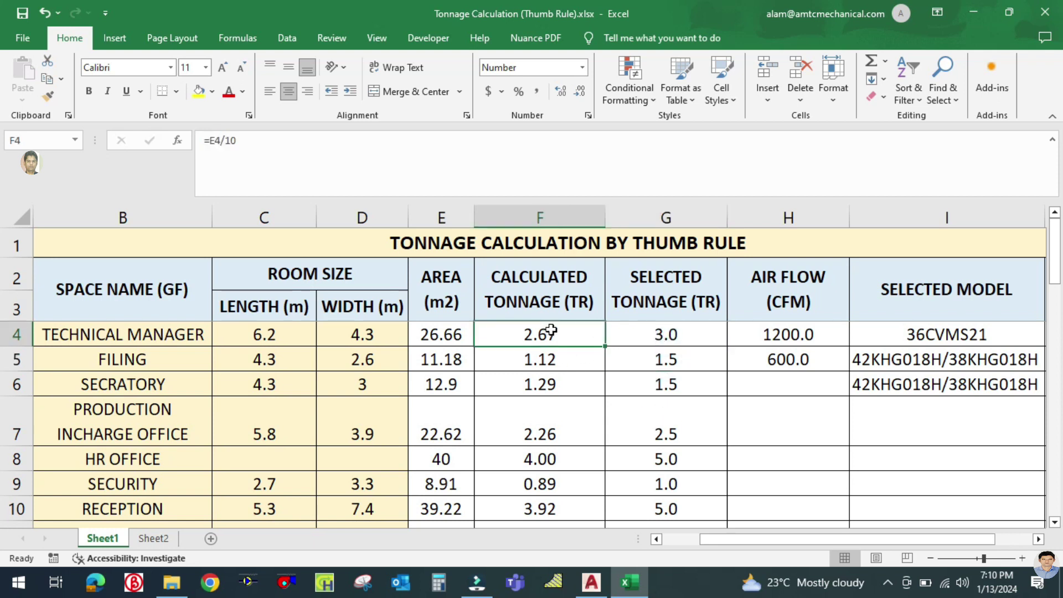
click(646, 333)
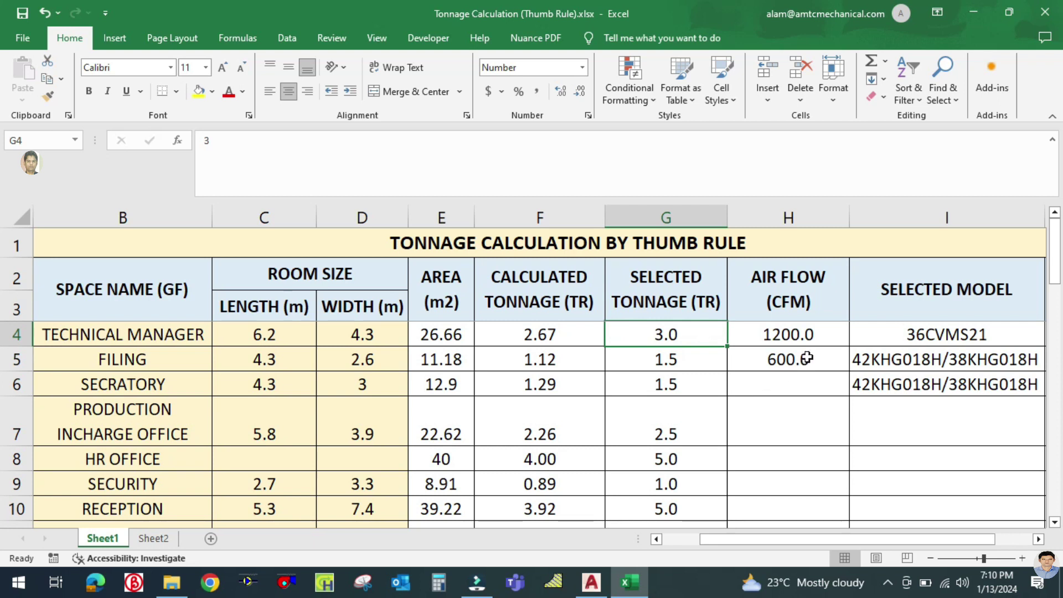
Step: Fill the H5 air flow formula down to the CORRIDOR row, H26, and check the copied results
scroll(806, 395, down, 1)
scroll(803, 395, up, 1)
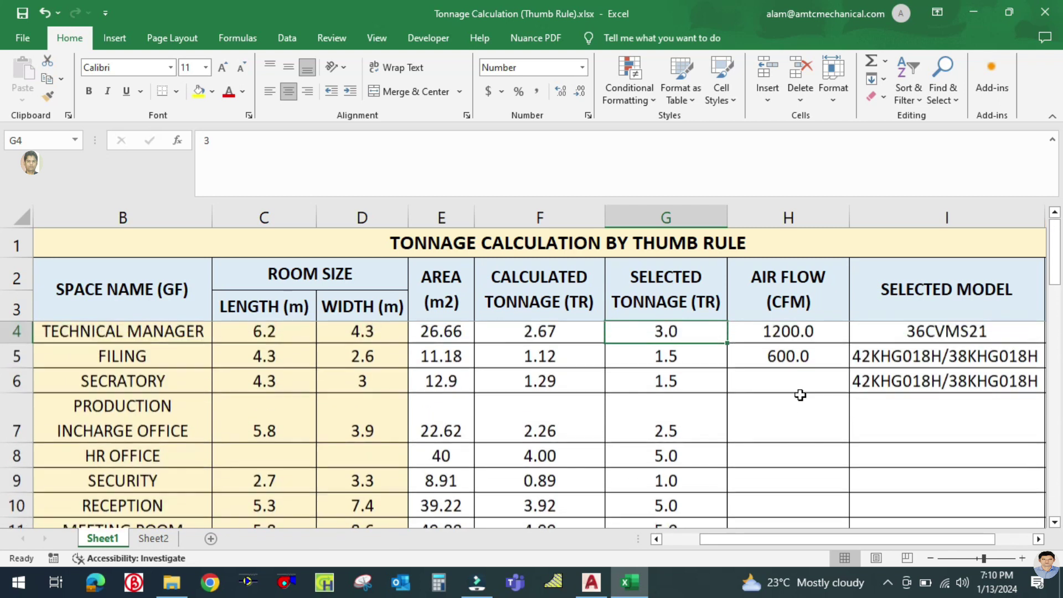
click(805, 358)
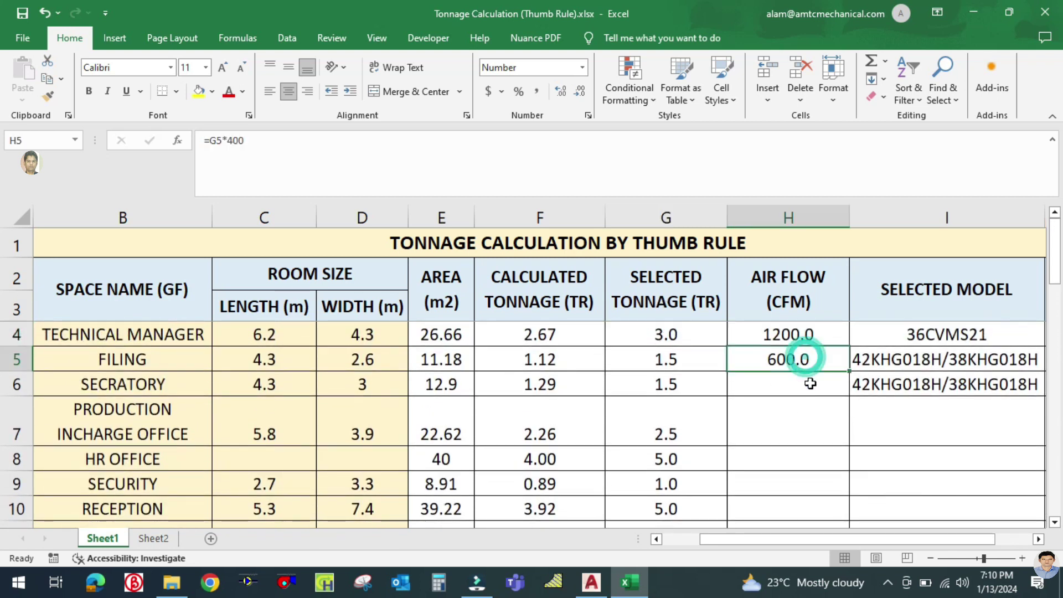
scroll(837, 384, down, 1)
scroll(836, 384, up, 1)
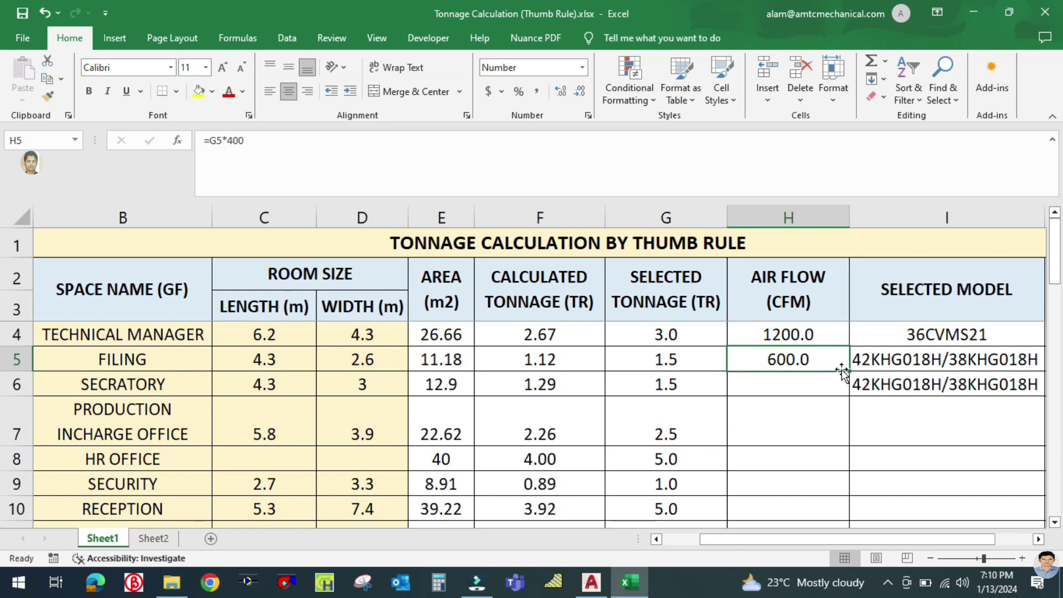
mouse_move(849, 372)
mouse_down()
mouse_move(856, 540)
mouse_move(847, 393)
mouse_up()
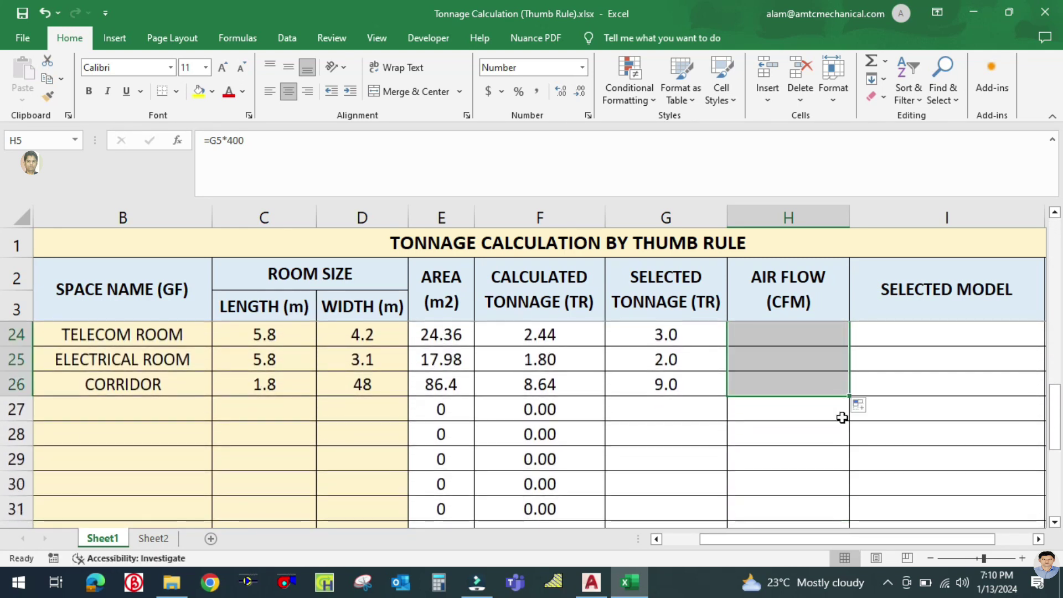
click(812, 456)
scroll(812, 437, up, 7)
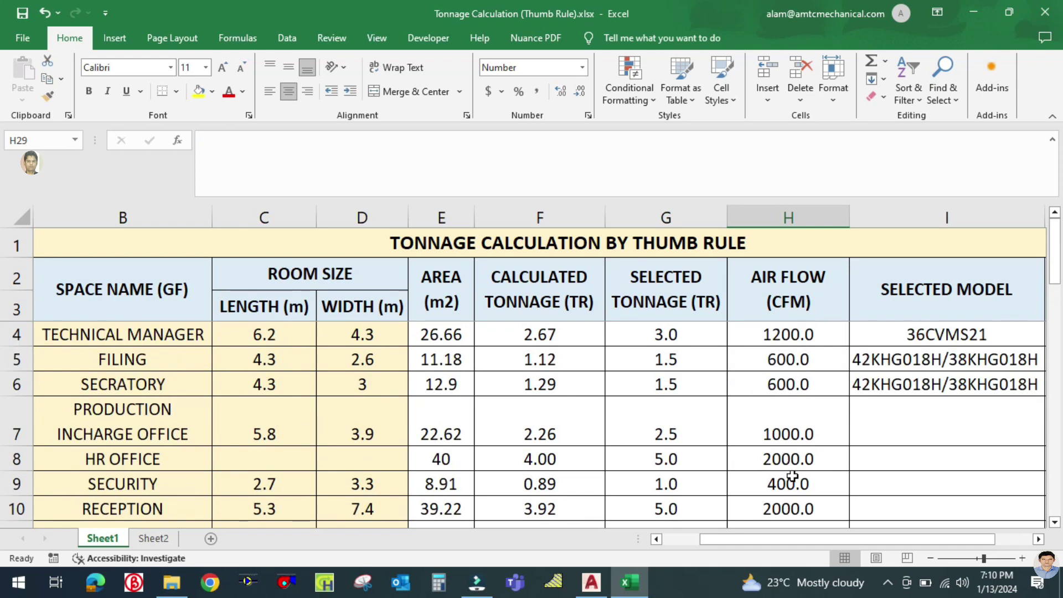
click(784, 458)
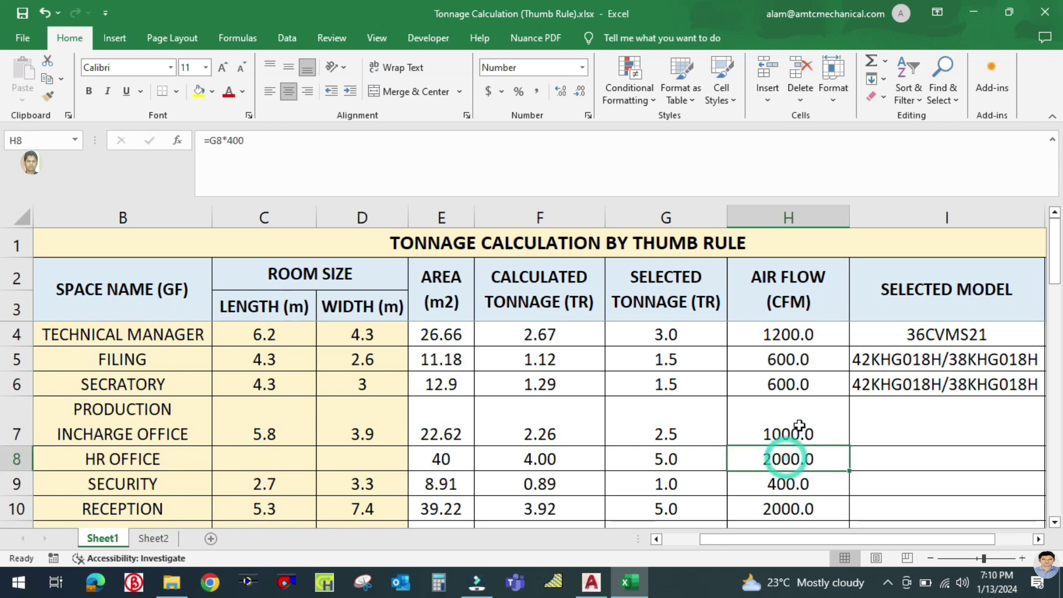
Step: Delete the unused rows 27 to 39 below the CORRIDOR row
scroll(798, 426, down, 5)
scroll(819, 443, down, 3)
scroll(799, 427, up, 2)
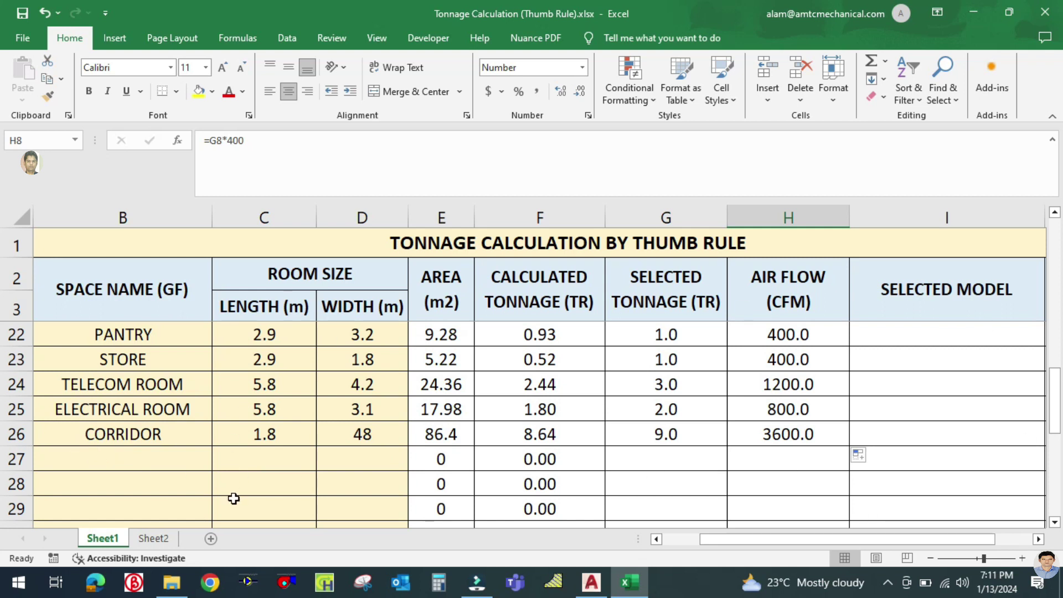
mouse_move(13, 459)
mouse_down()
mouse_move(18, 536)
mouse_move(22, 421)
mouse_move(23, 459)
mouse_up()
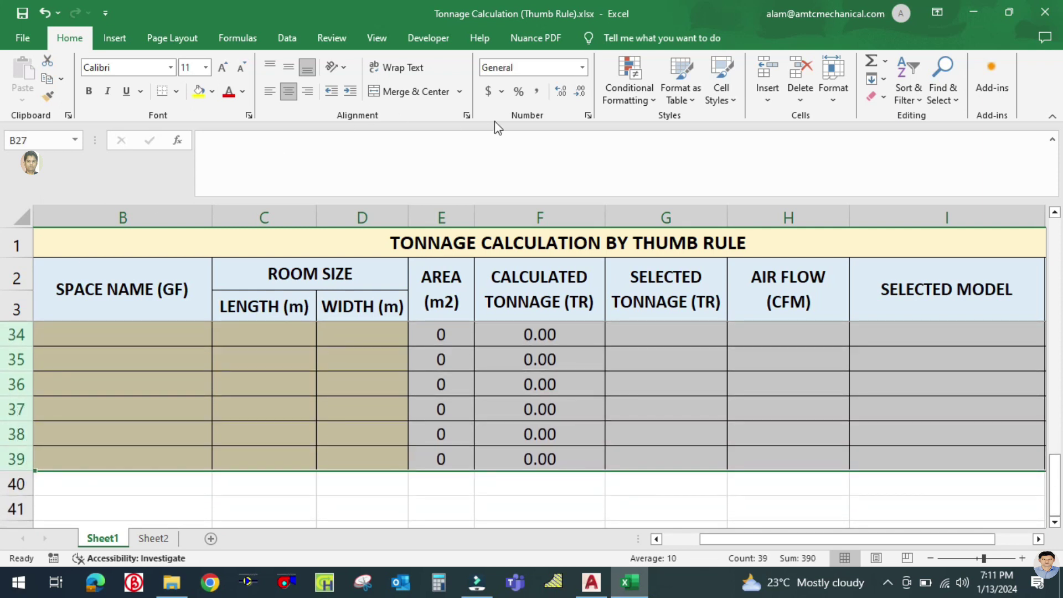
right_click(16, 383)
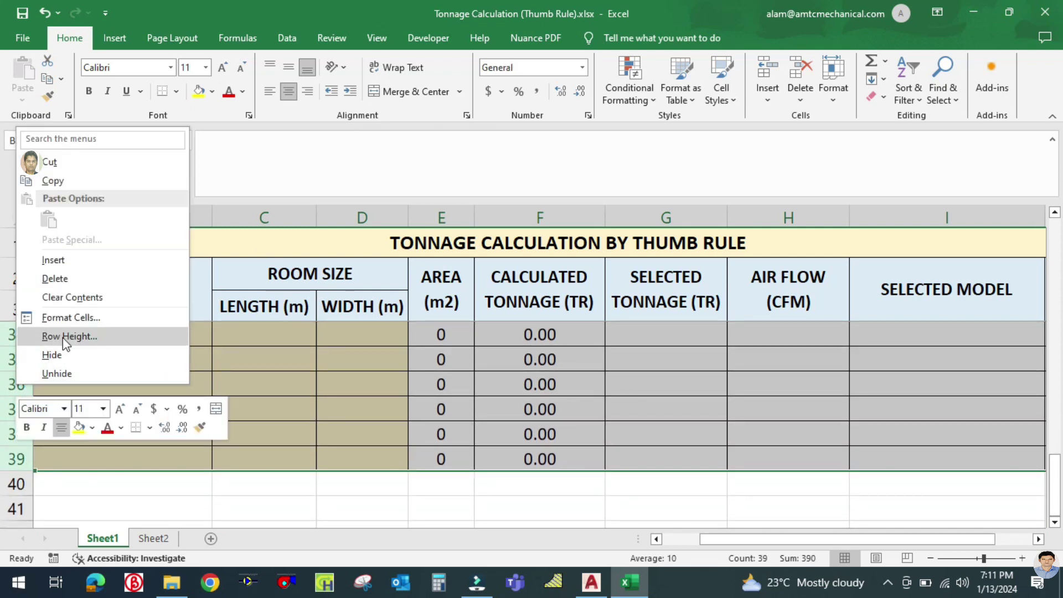
click(66, 297)
scroll(443, 431, up, 4)
click(486, 433)
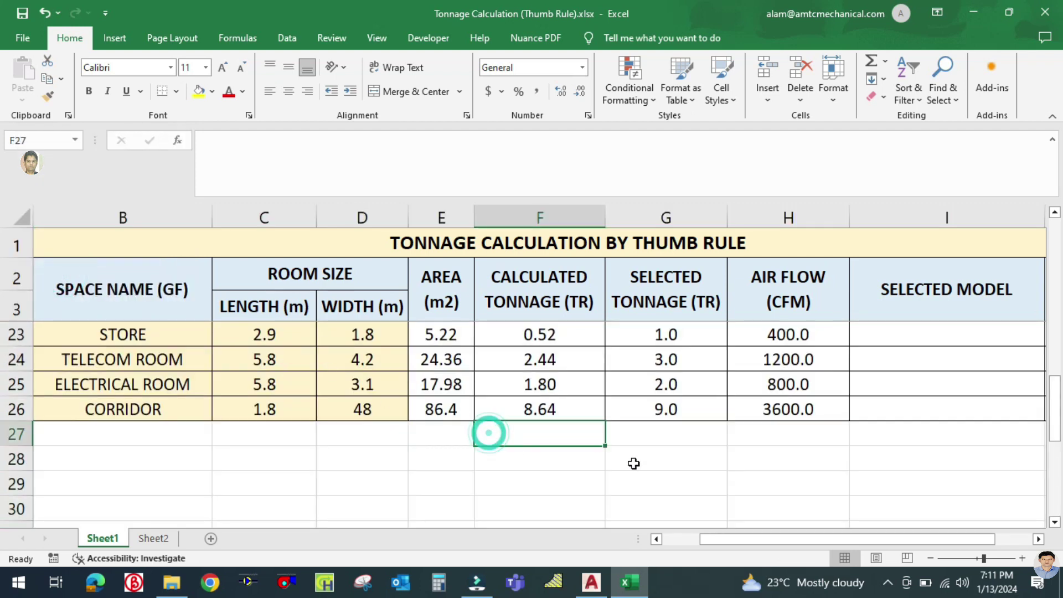
Step: Total the air flow column in H27 with AutoSum over H4:H26
click(805, 433)
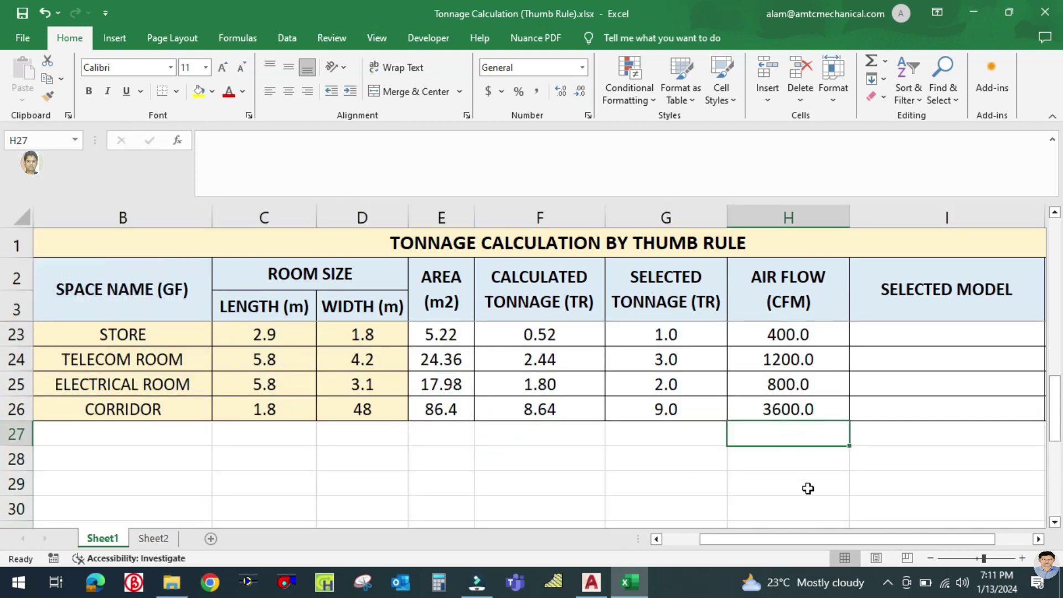
click(807, 488)
click(784, 431)
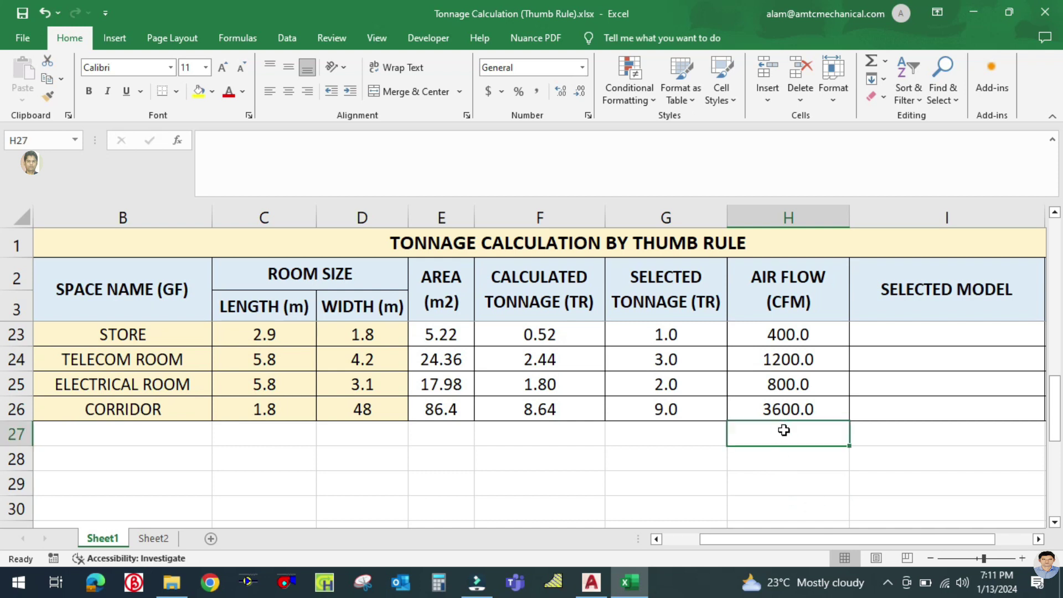
click(872, 62)
key(Tab)
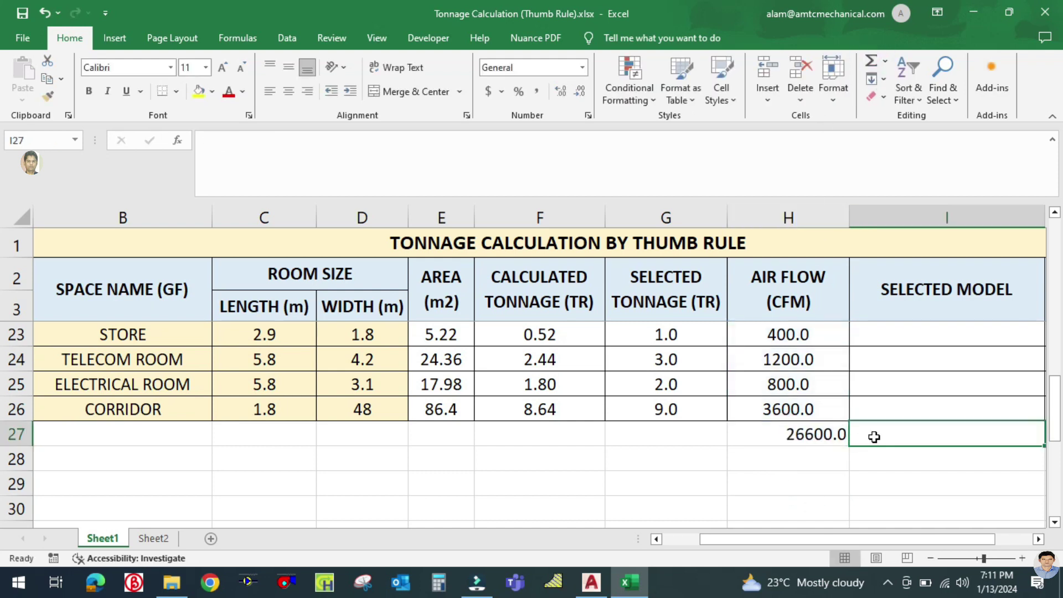
Step: Centre the air flow total horizontally in cell H27
click(829, 434)
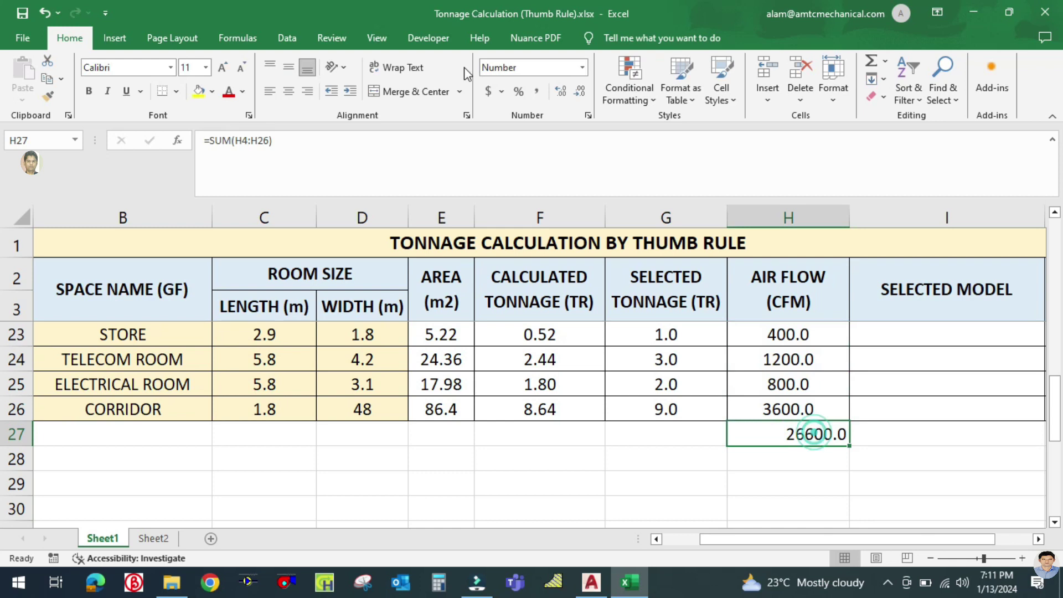
click(287, 90)
click(819, 478)
click(805, 431)
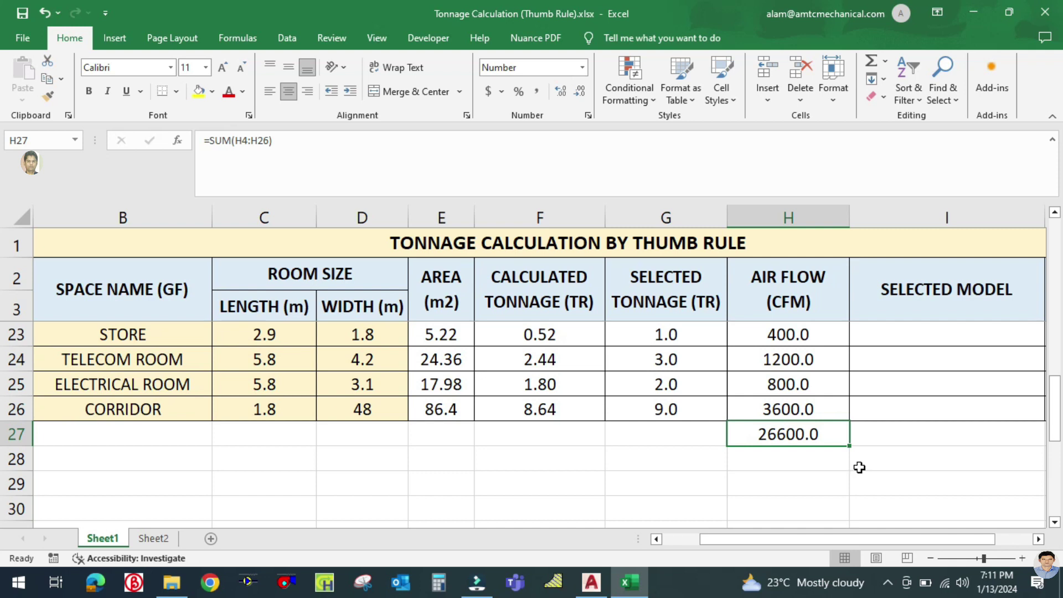
Step: Inspect the range summed by the air flow total in H27, and leave the formula unedited
scroll(859, 467, up, 6)
scroll(859, 467, down, 7)
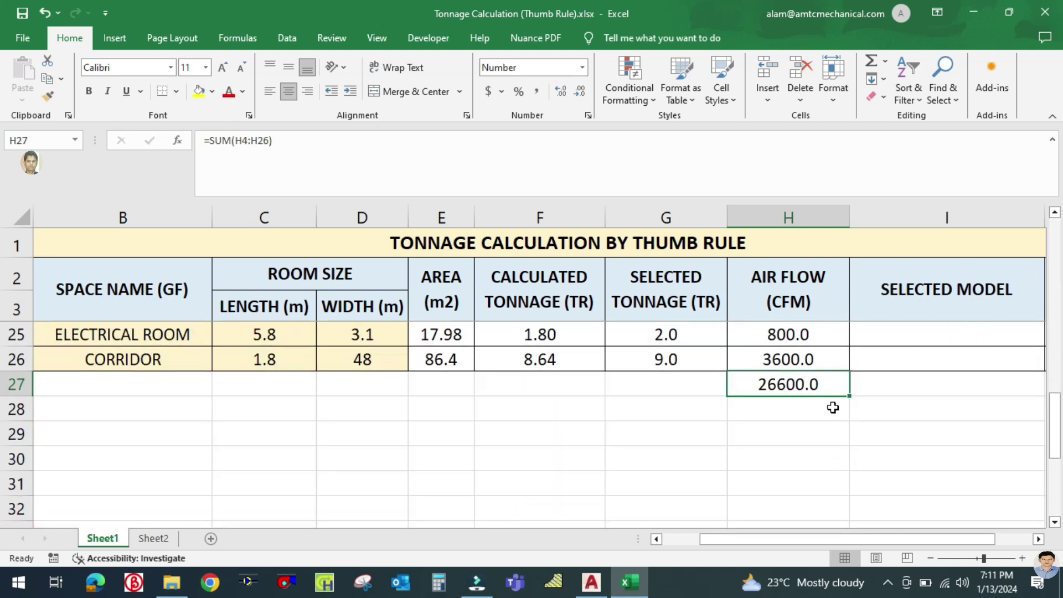
double_click(828, 384)
scroll(882, 436, up, 7)
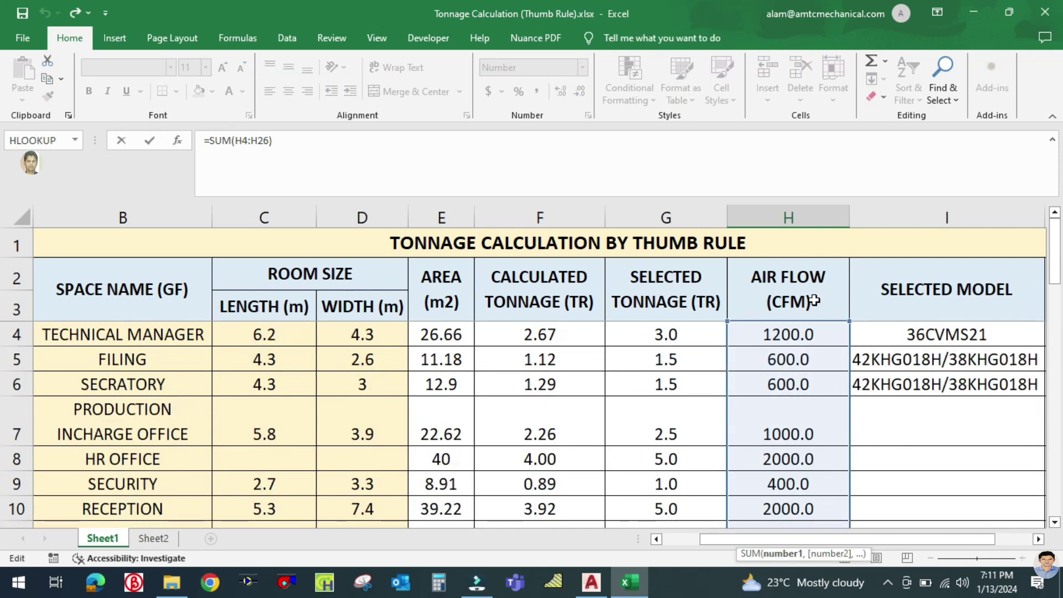
scroll(814, 426, down, 8)
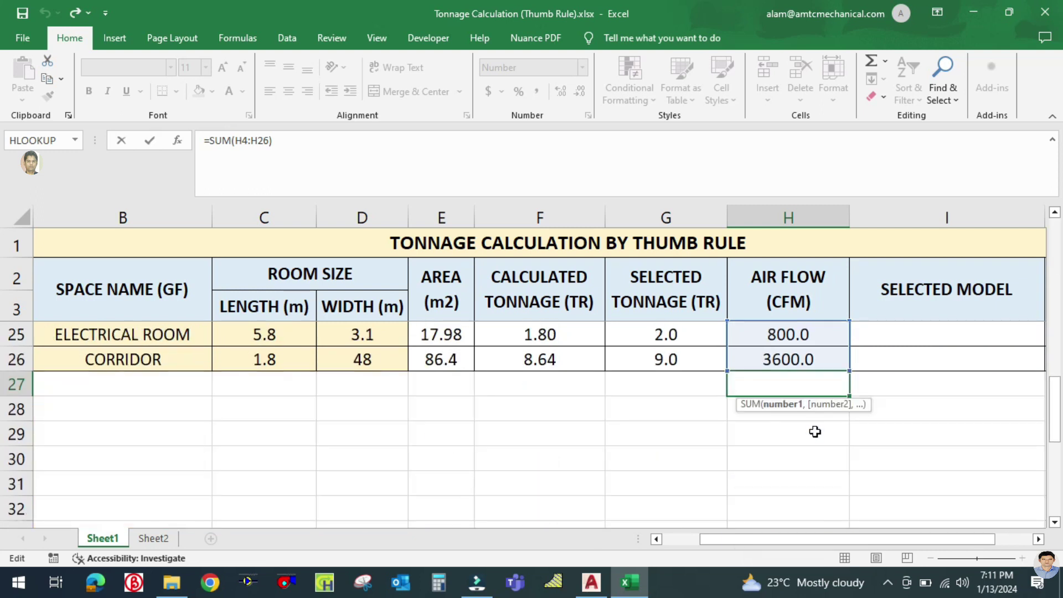
scroll(790, 432, up, 2)
key(Escape)
click(664, 459)
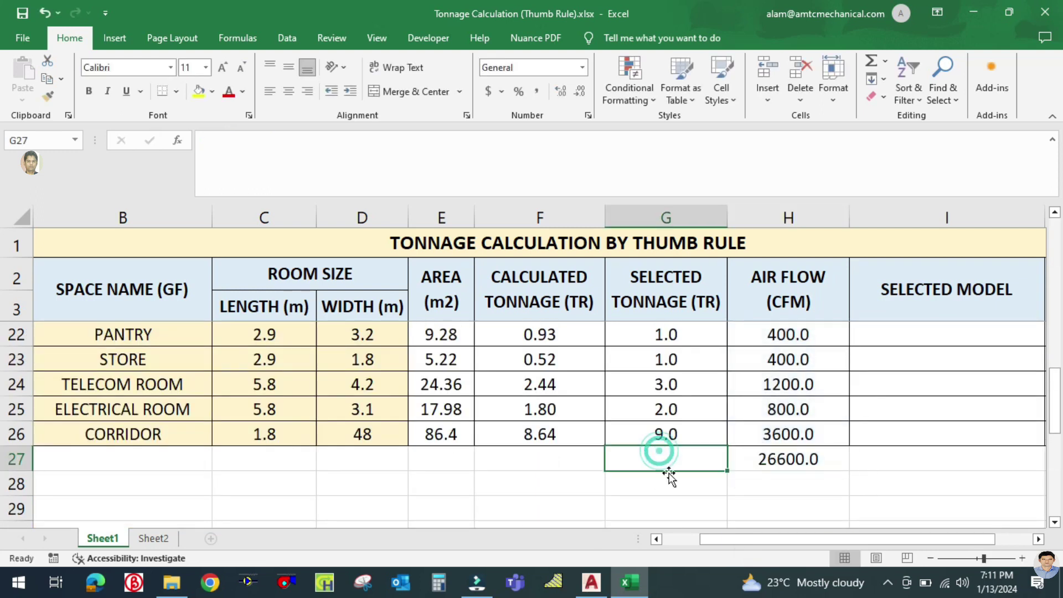
Step: Total the selected tonnage column in G27 with AutoSum over G4:G26
scroll(710, 434, up, 6)
scroll(692, 443, down, 6)
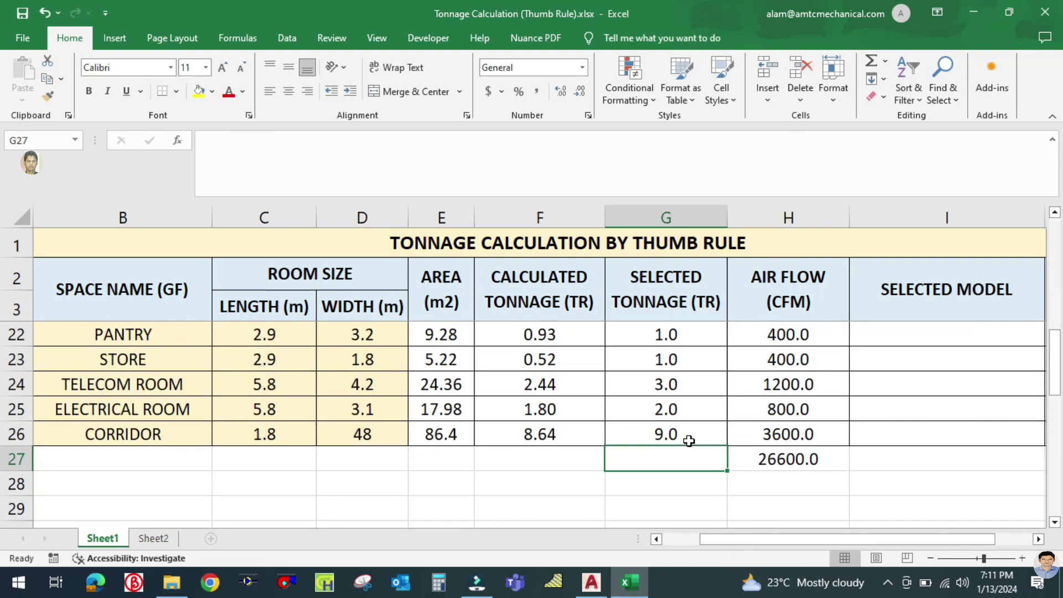
click(679, 483)
click(684, 460)
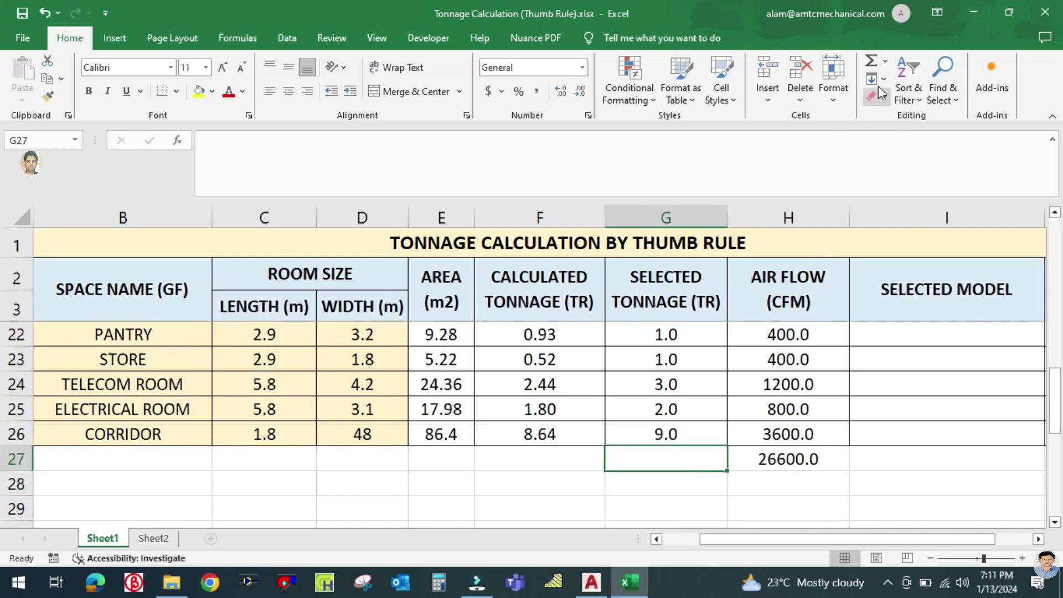
click(871, 61)
key(Tab)
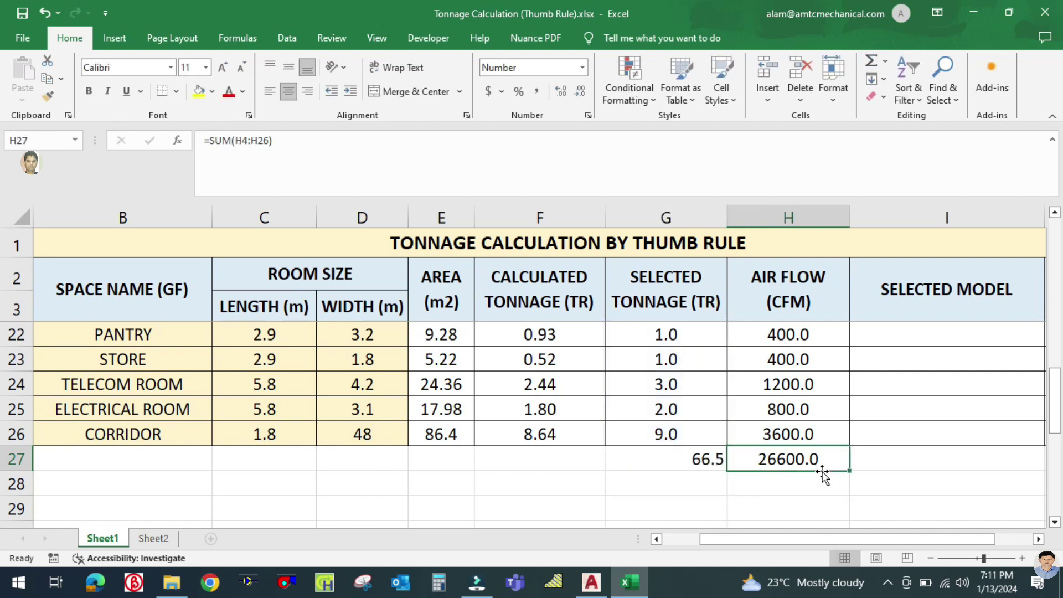
Step: Centre the selected tonnage total horizontally in cell G27
click(653, 458)
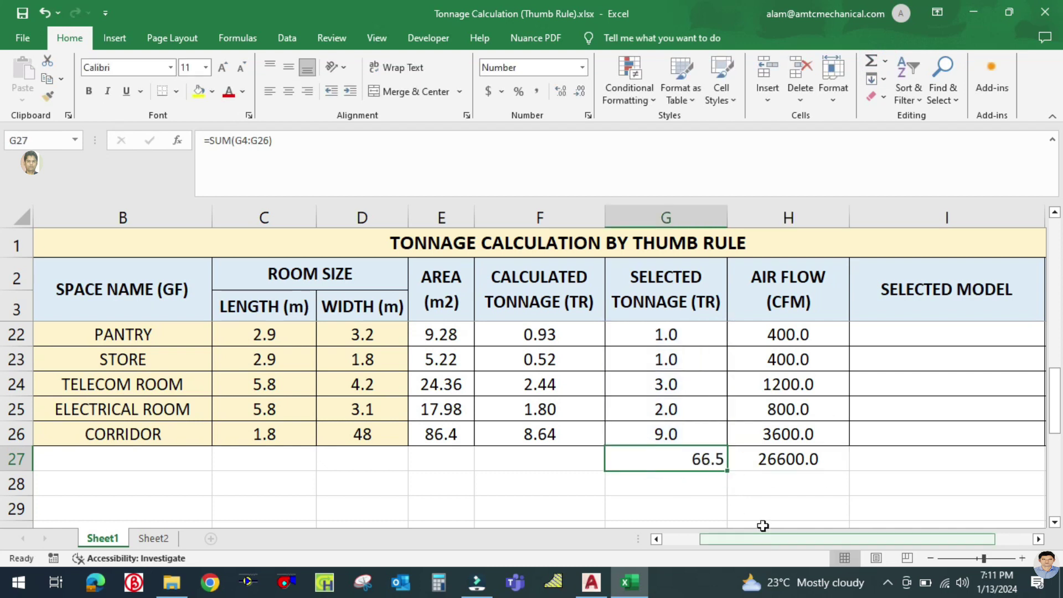
click(289, 90)
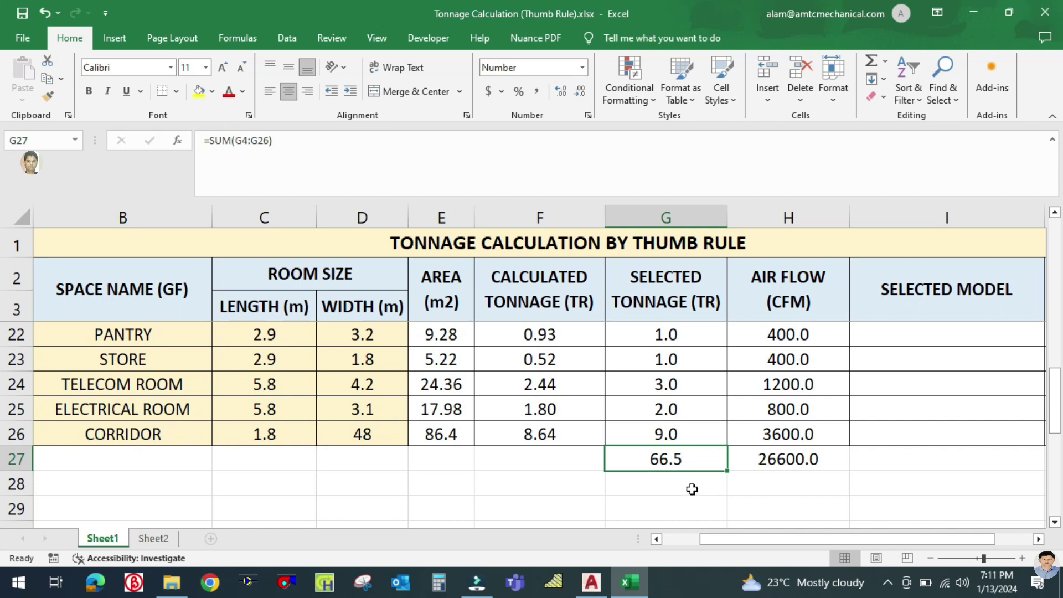
click(747, 502)
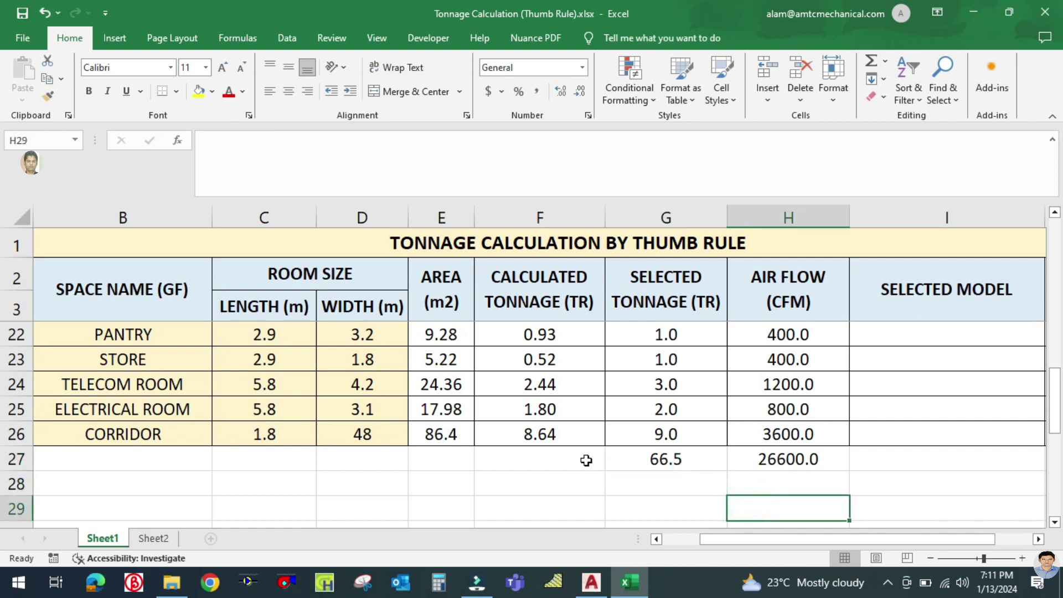
Step: Put thick outside borders around the tonnage and air flow totals in G27 and H27, one box per cell
scroll(591, 460, up, 6)
scroll(705, 438, down, 7)
drag(695, 393, 774, 388)
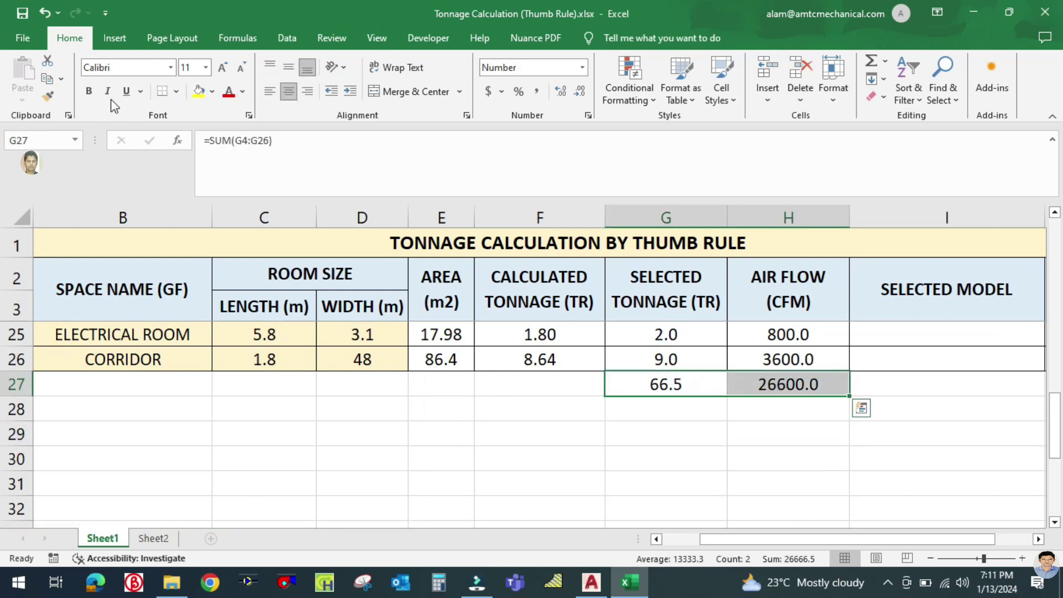
click(178, 91)
click(189, 264)
click(688, 463)
click(712, 381)
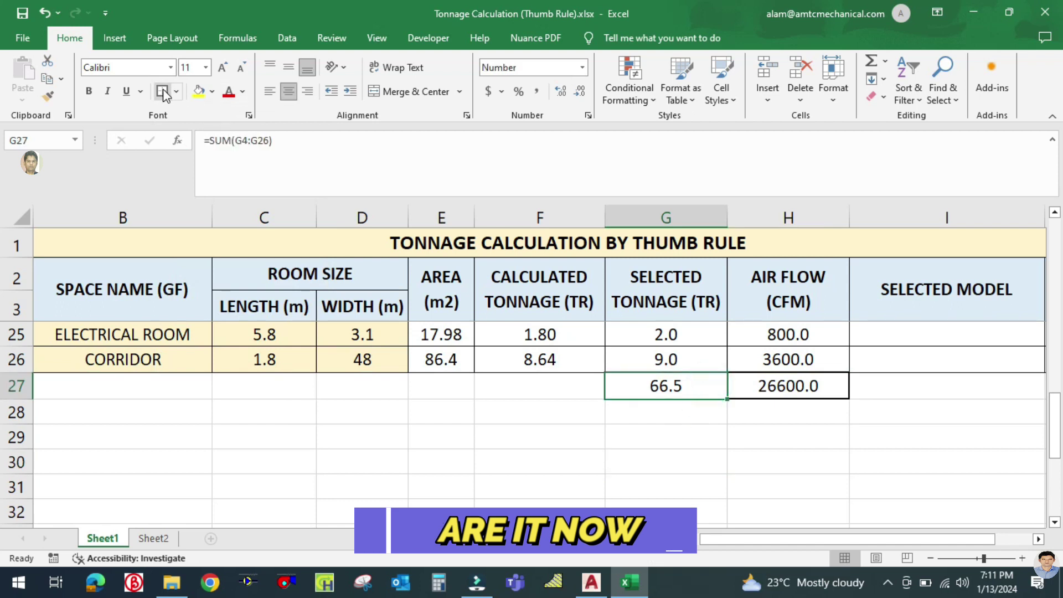
click(681, 454)
scroll(728, 422, up, 1)
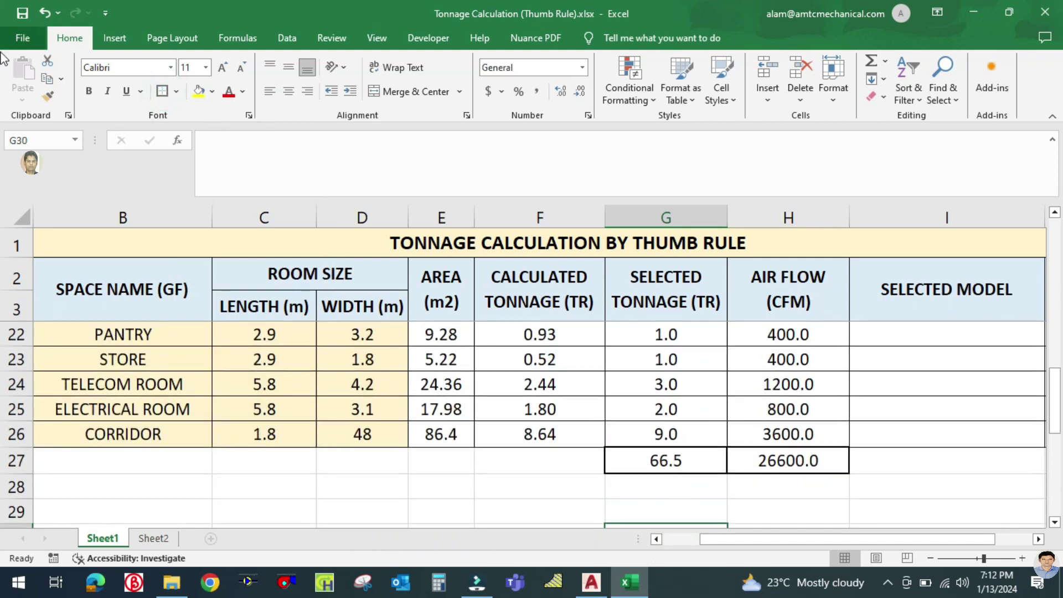
Step: Inspect the air flow formulas for the TECHNICAL MANAGER and SECRATORY rows in H4 and H6
scroll(747, 422, up, 6)
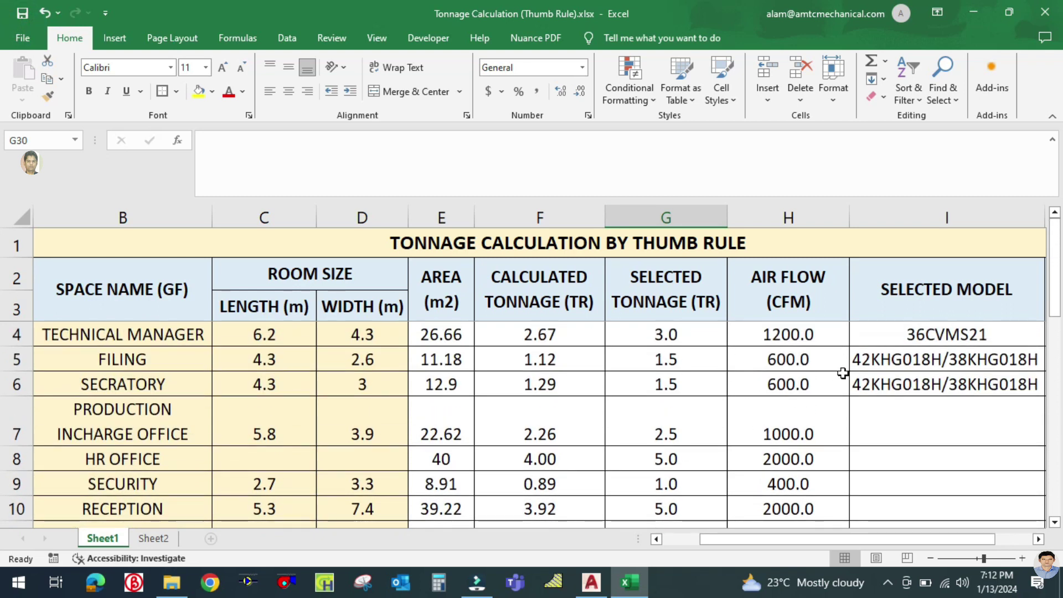
click(791, 338)
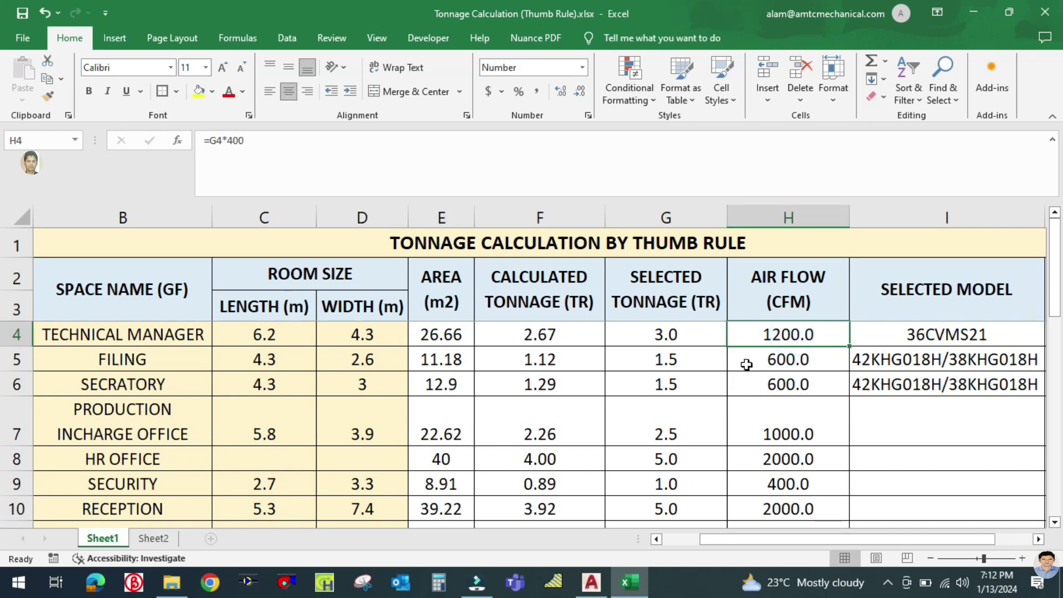
click(752, 383)
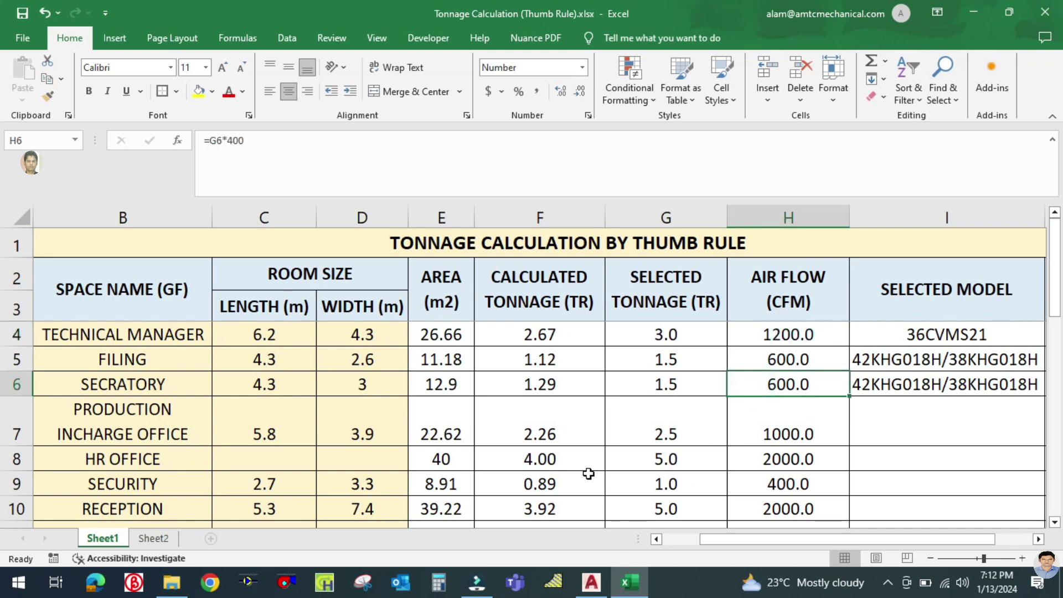
click(800, 336)
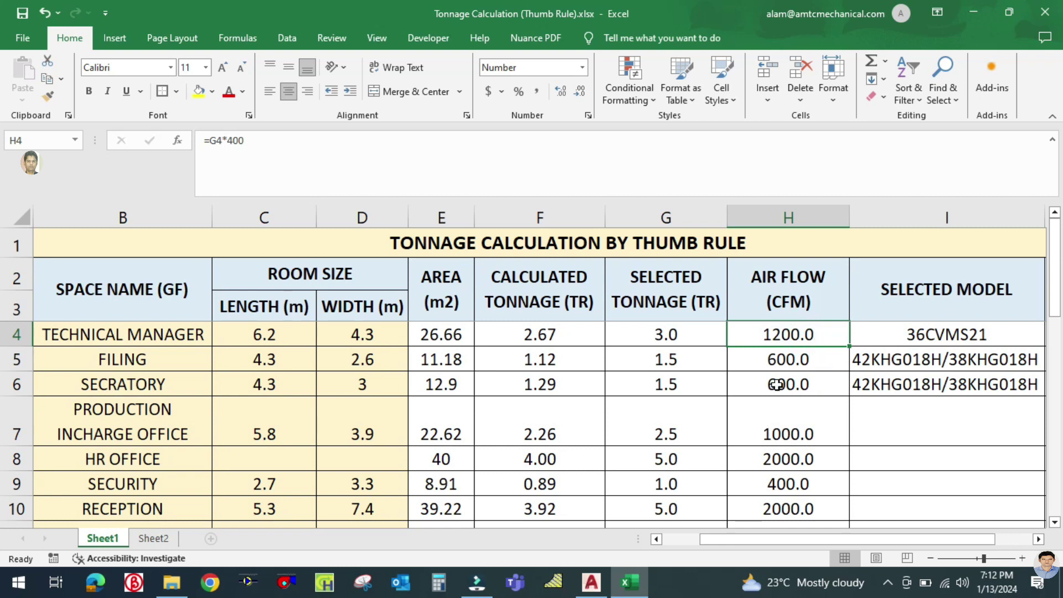
Step: Switch to AutoCAD, find the ground floor reflected false ceiling layout, and make TV-TEXT the current layer
click(597, 576)
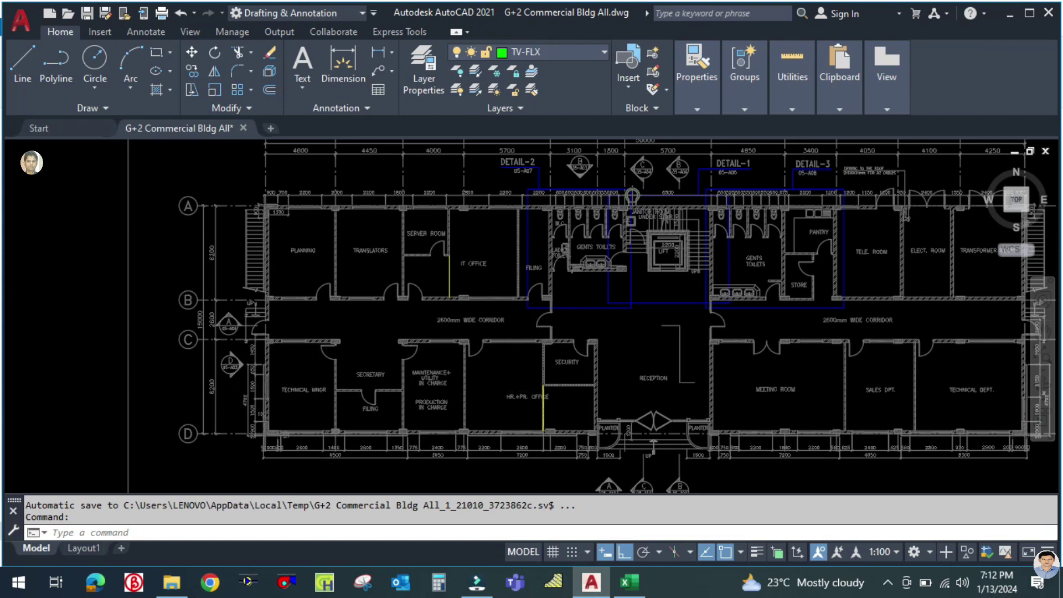
scroll(587, 385, down, 4)
scroll(470, 419, up, 3)
drag(399, 415, 734, 412)
scroll(734, 411, down, 4)
key(Escape)
scroll(446, 438, up, 3)
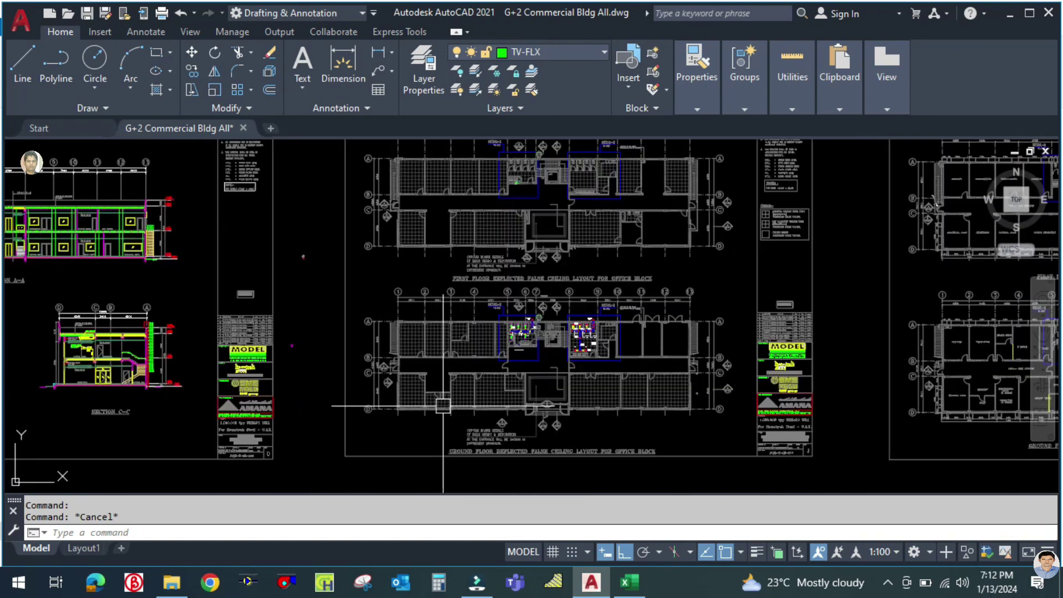
click(556, 56)
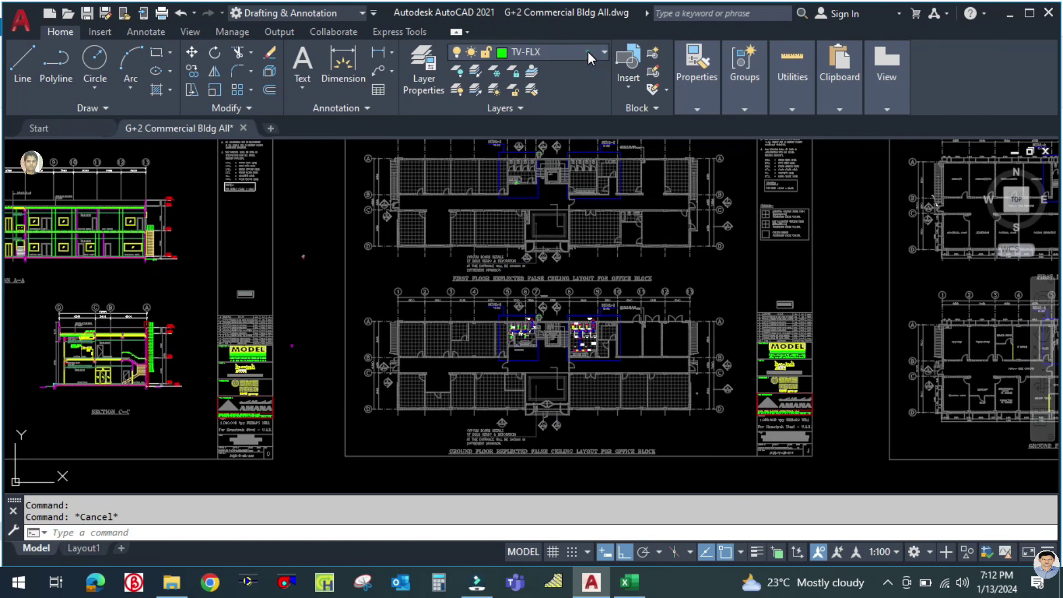
click(543, 370)
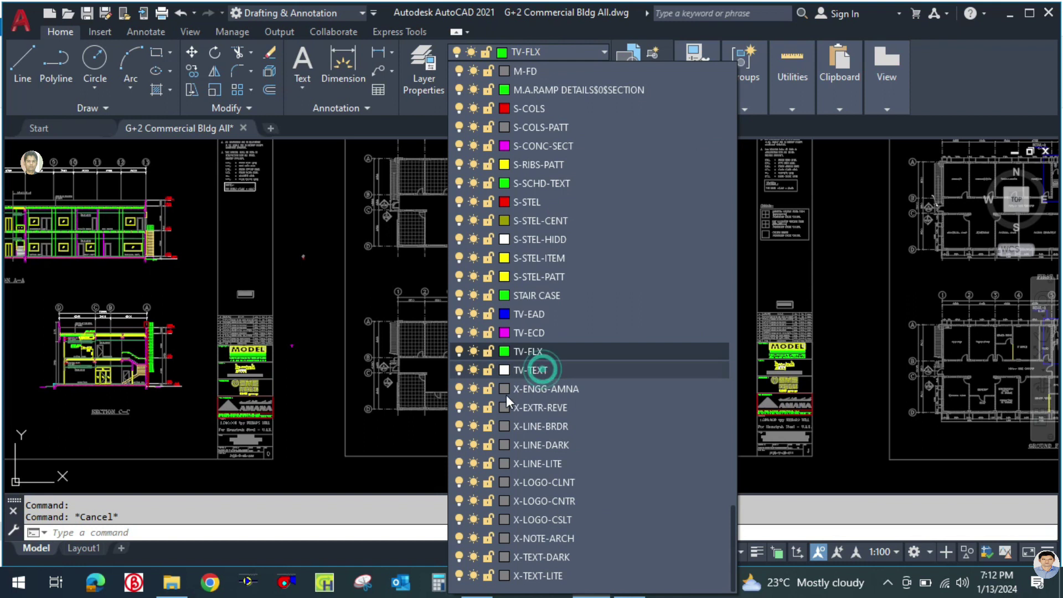
key(Escape)
Step: Draw a text-free quick leader from inside the corner room at grid D down past the outer wall, ending in a short horizontal landing
scroll(397, 420, up, 3)
text(le)
key(Return)
scroll(442, 371, up, 2)
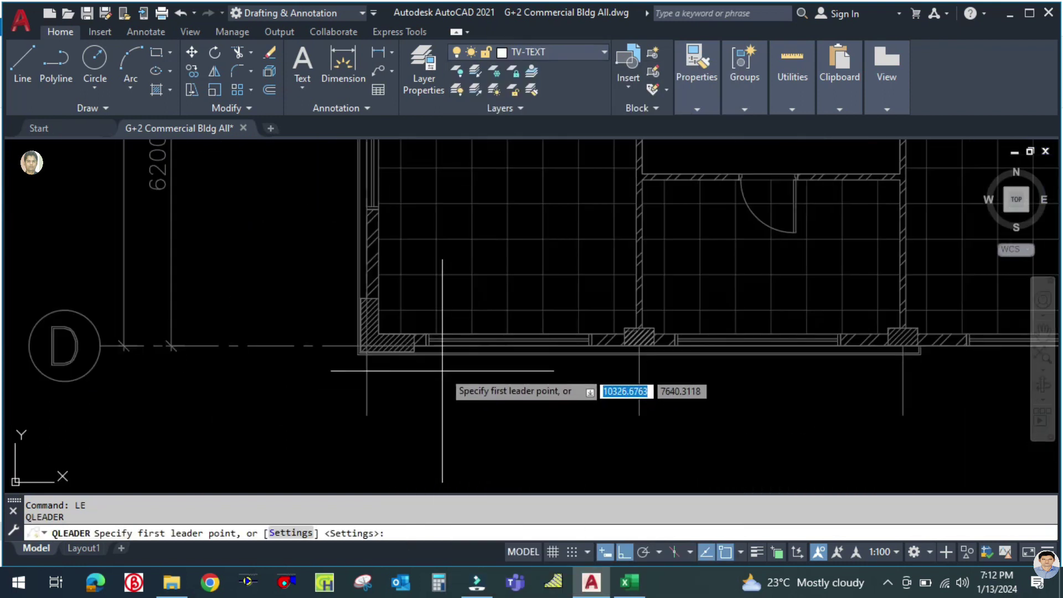
click(424, 298)
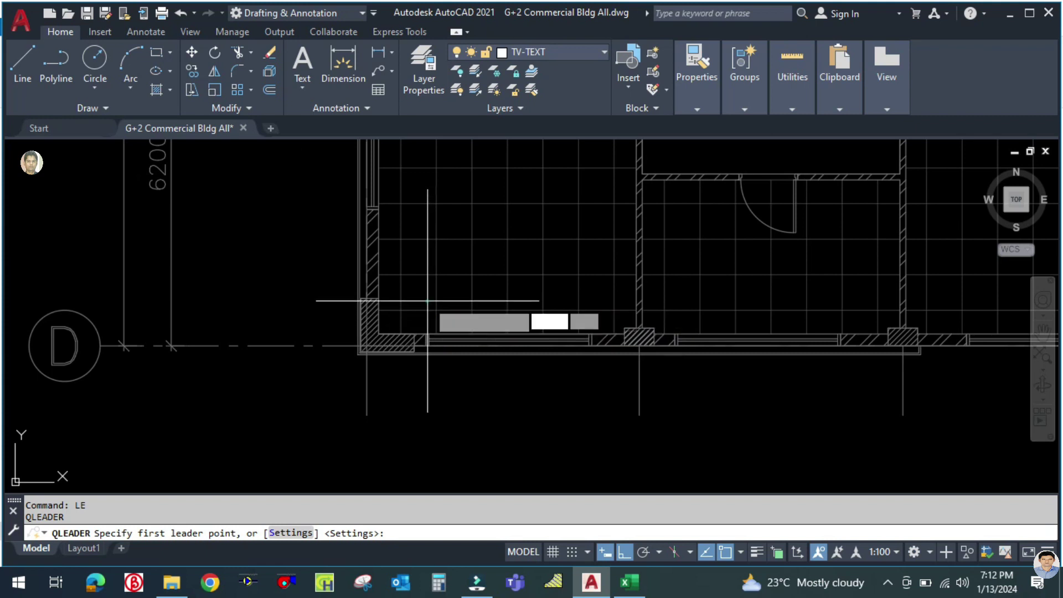
click(427, 432)
click(457, 432)
key(Escape)
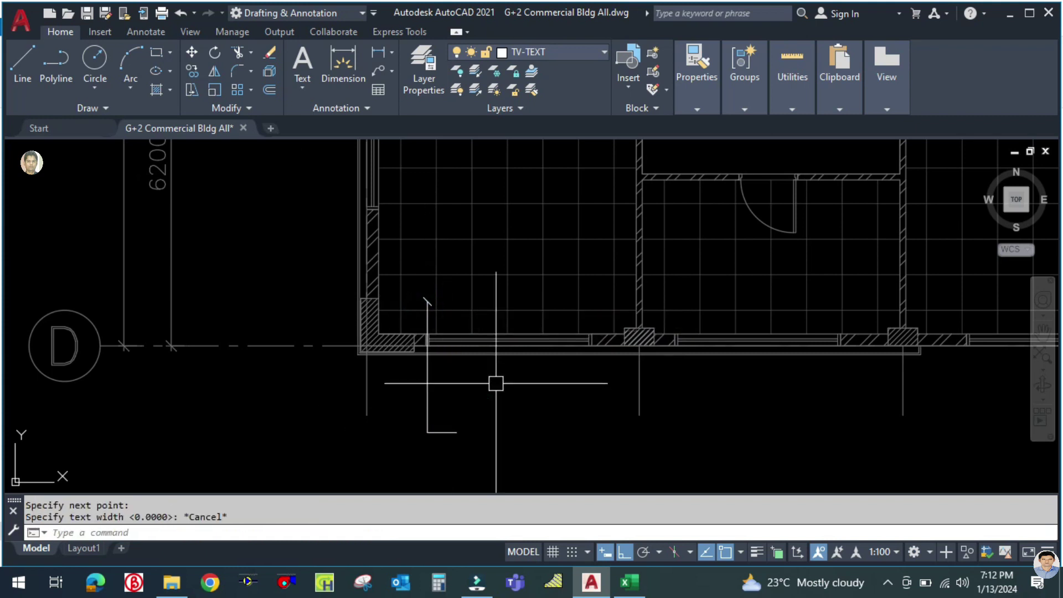
Step: Select the leader, open the Dimension Style Manager, and pick the AMTC-DIM style without creating a new one
scroll(495, 382, down, 3)
scroll(465, 394, up, 3)
click(463, 396)
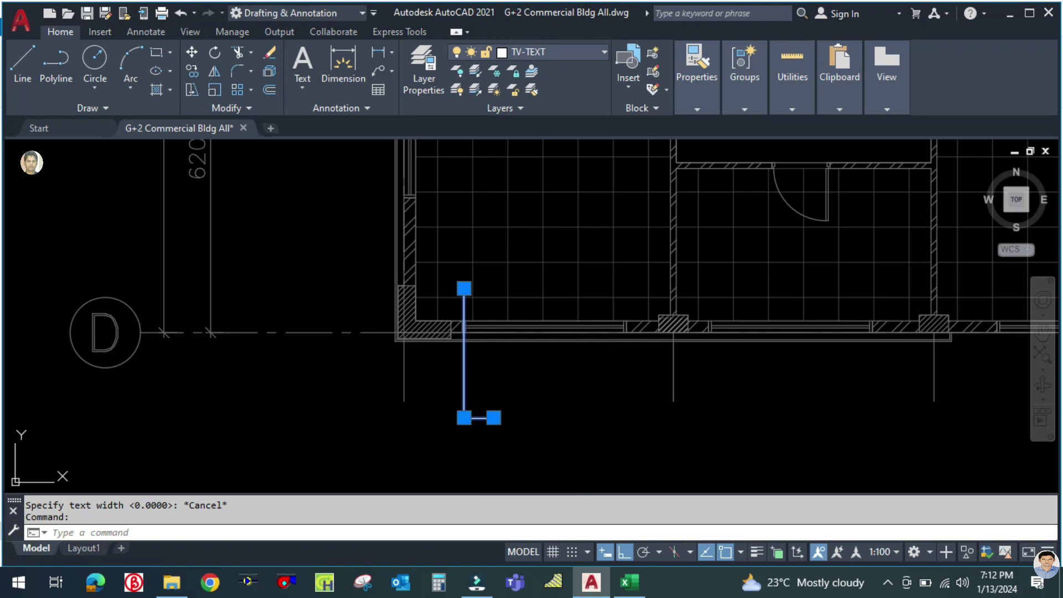
text(d)
key(Return)
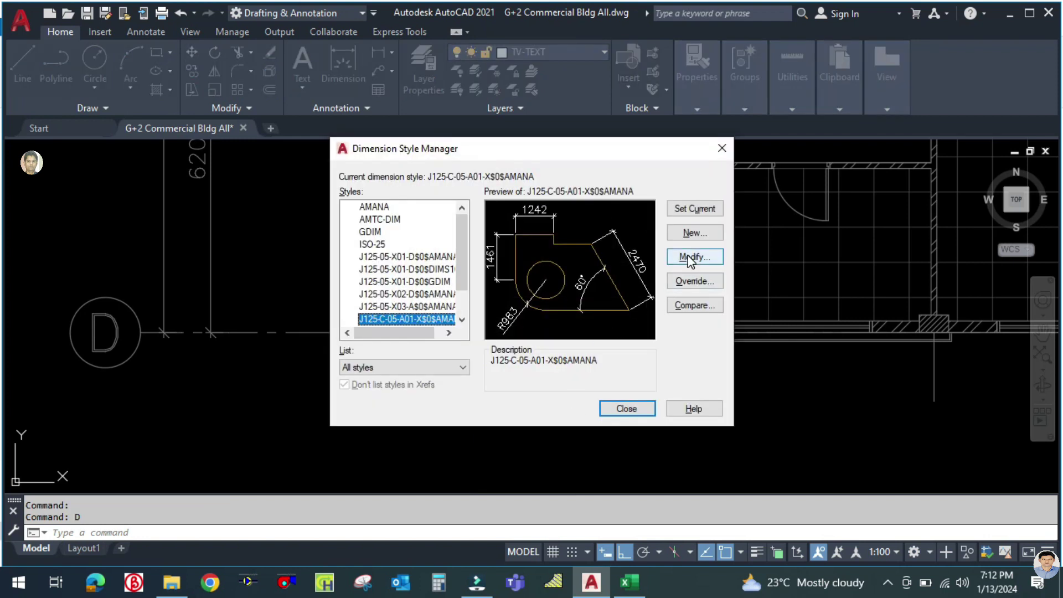
click(387, 218)
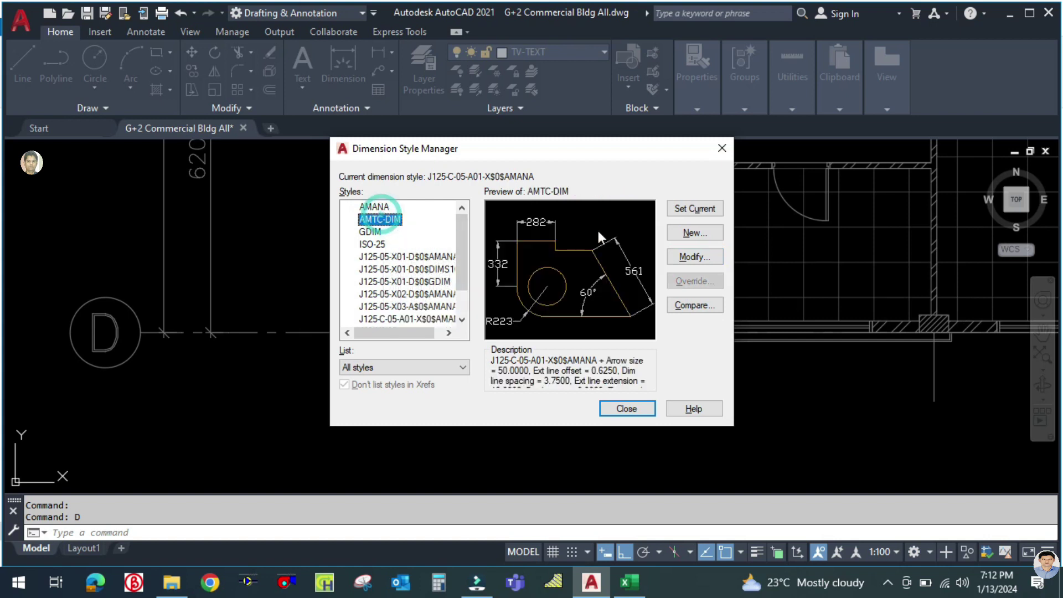
click(694, 233)
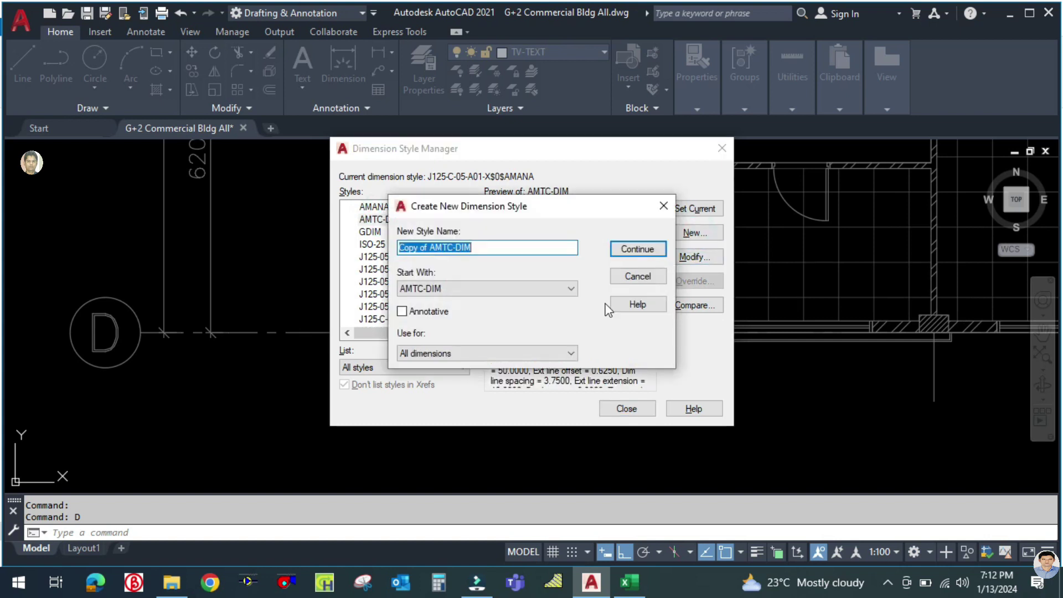
click(630, 276)
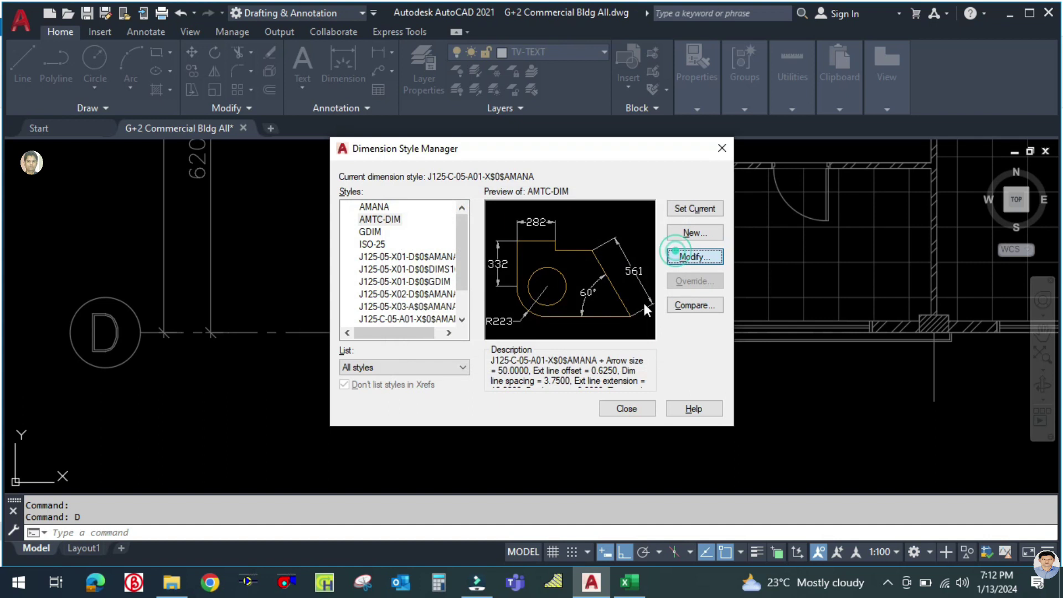
Step: Examine the line, arrow, text, fit and primary unit settings of AMTC-DIM and leave them unedited
key(Return)
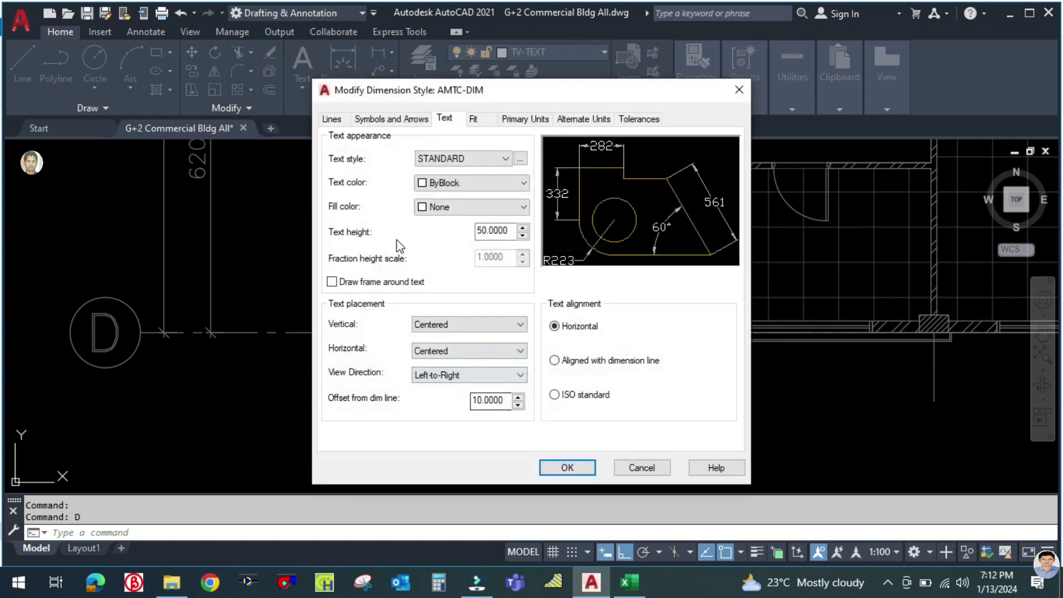
click(332, 120)
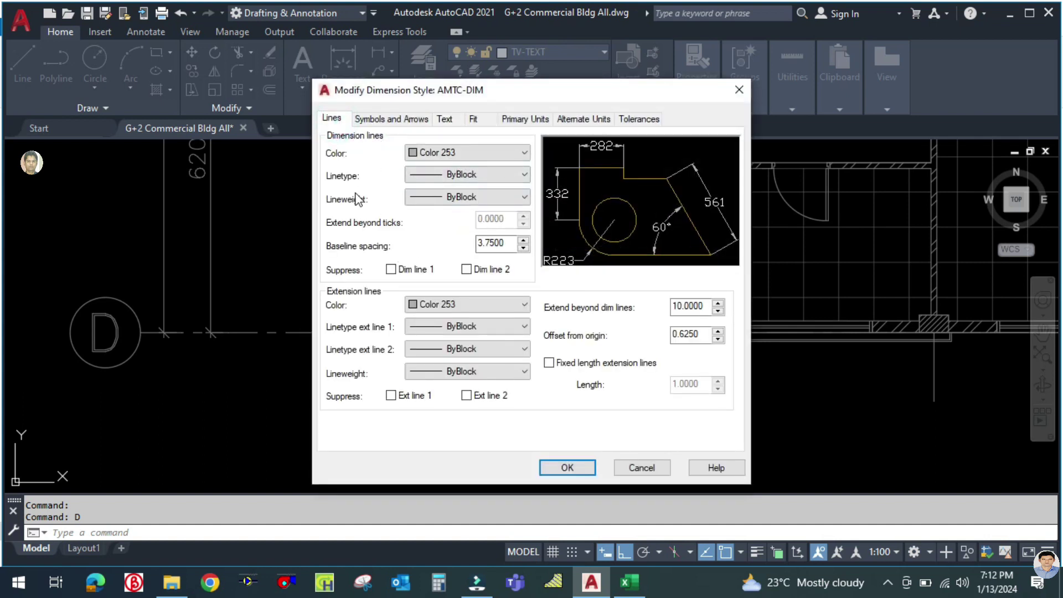
click(368, 119)
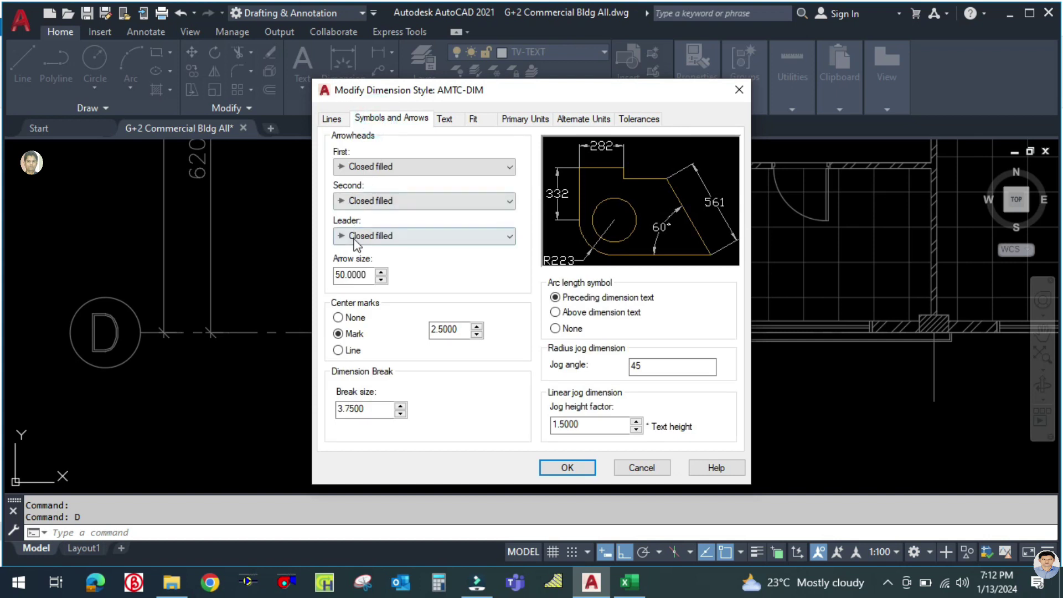
click(454, 118)
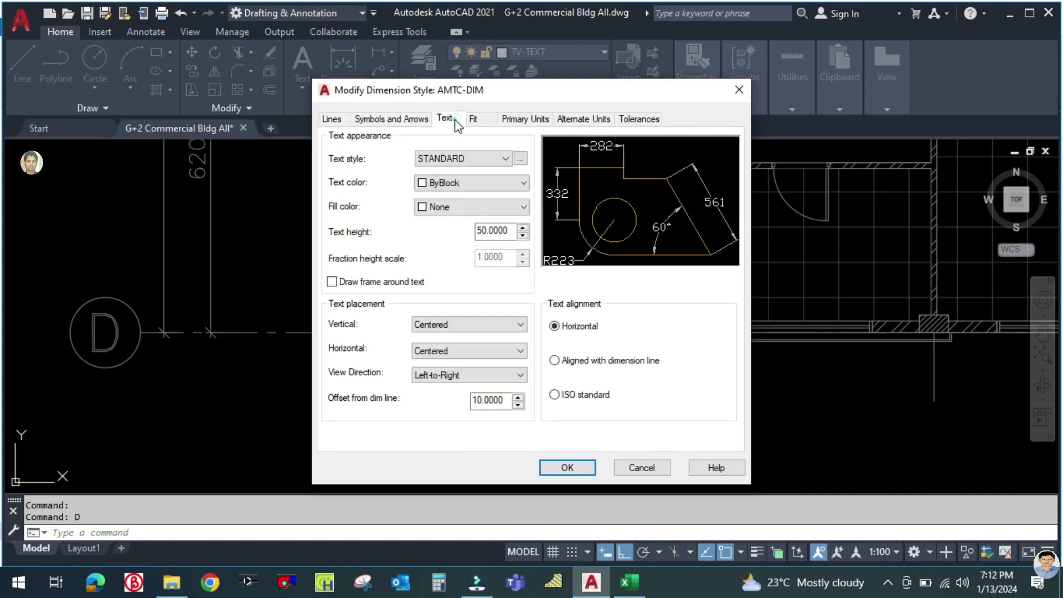
click(475, 119)
click(524, 118)
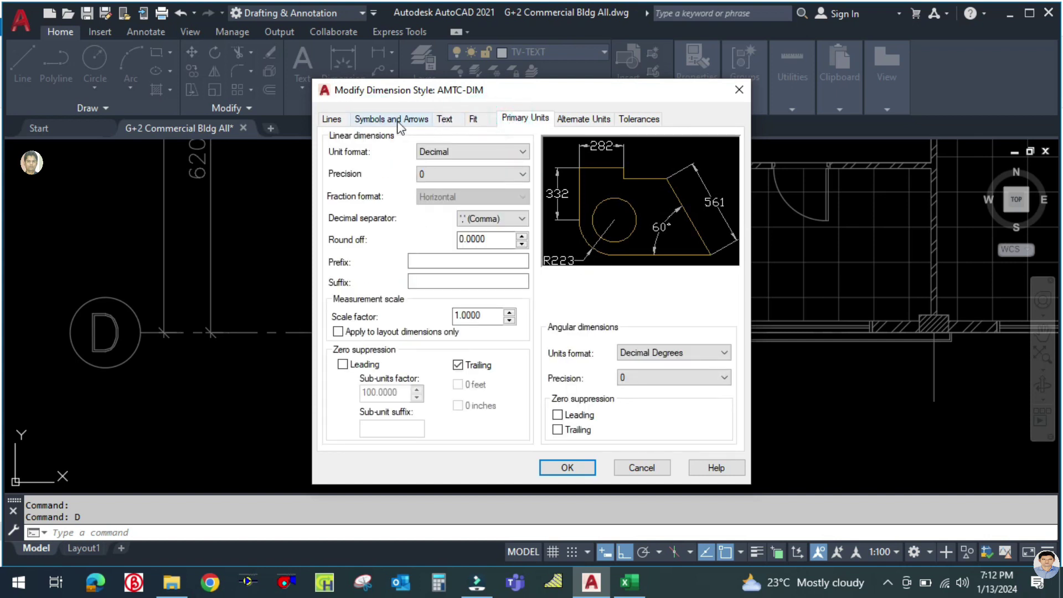
click(338, 119)
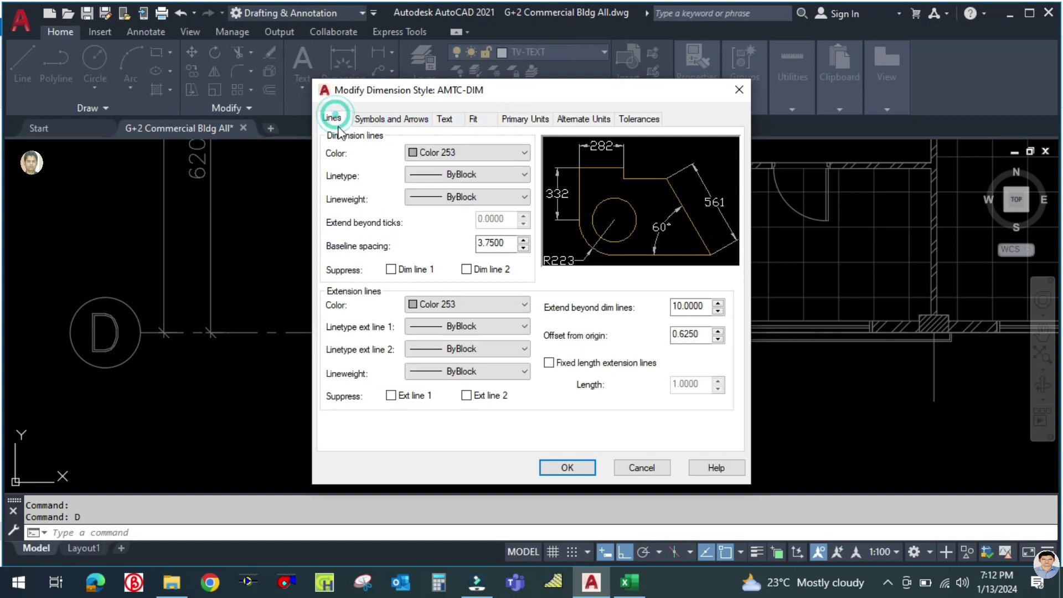
click(573, 470)
click(627, 408)
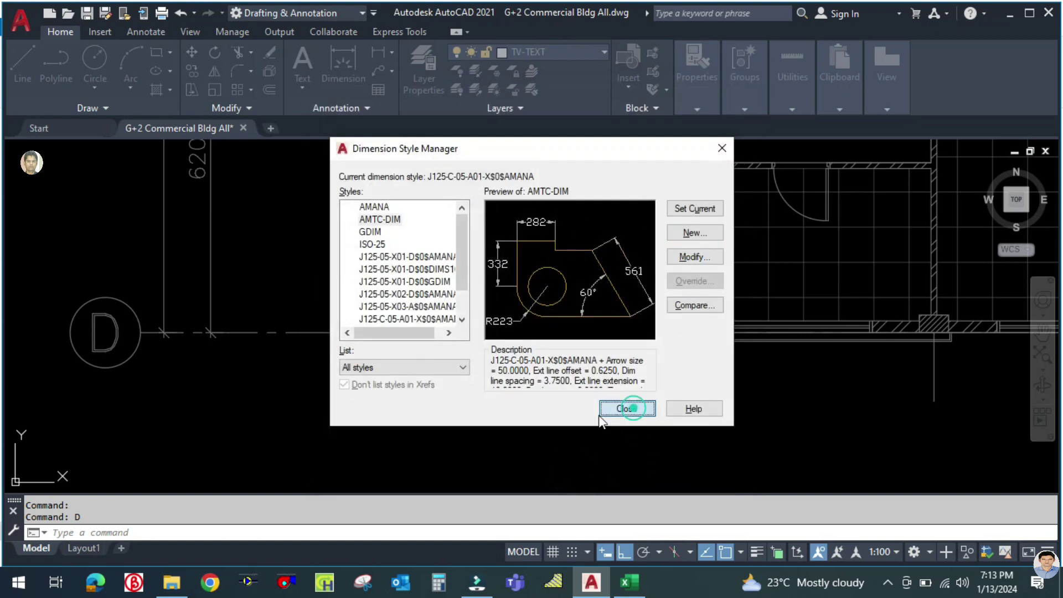
key(Escape)
key(Escape)
click(463, 392)
key(Escape)
click(462, 386)
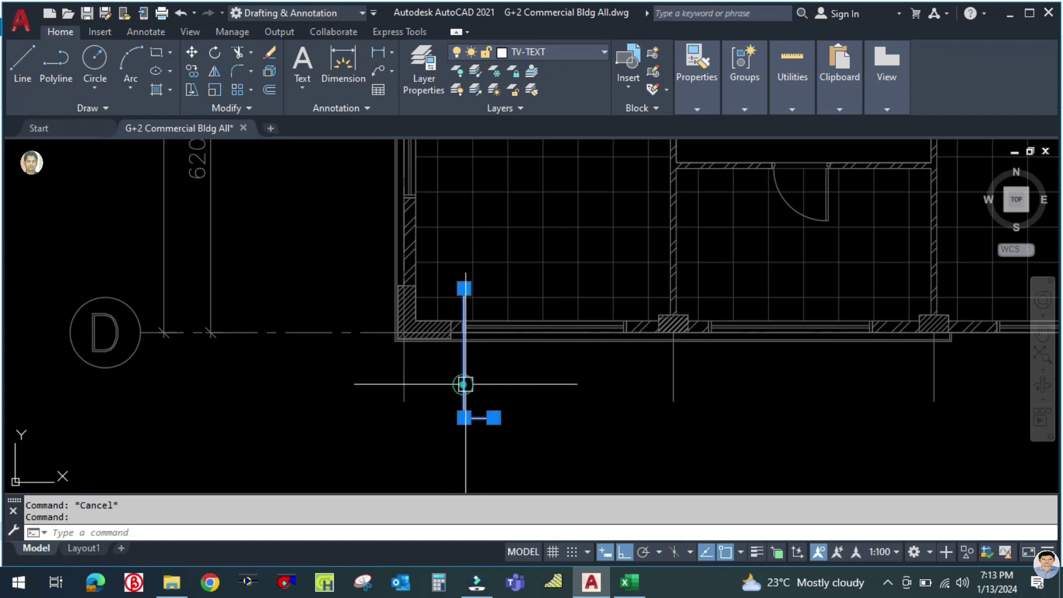
key(Escape)
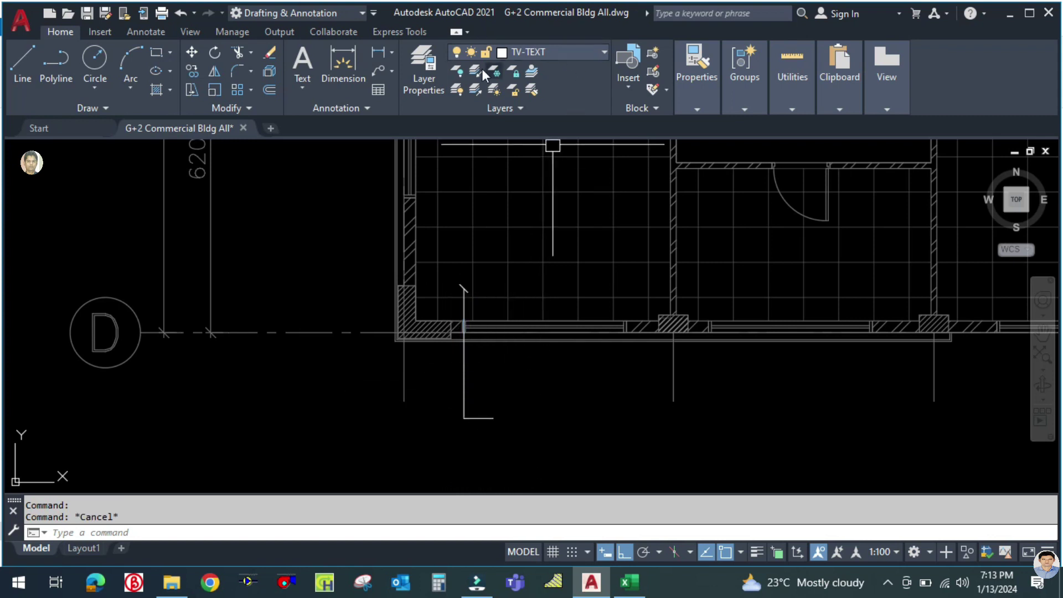
click(535, 72)
key(Escape)
key(Escape)
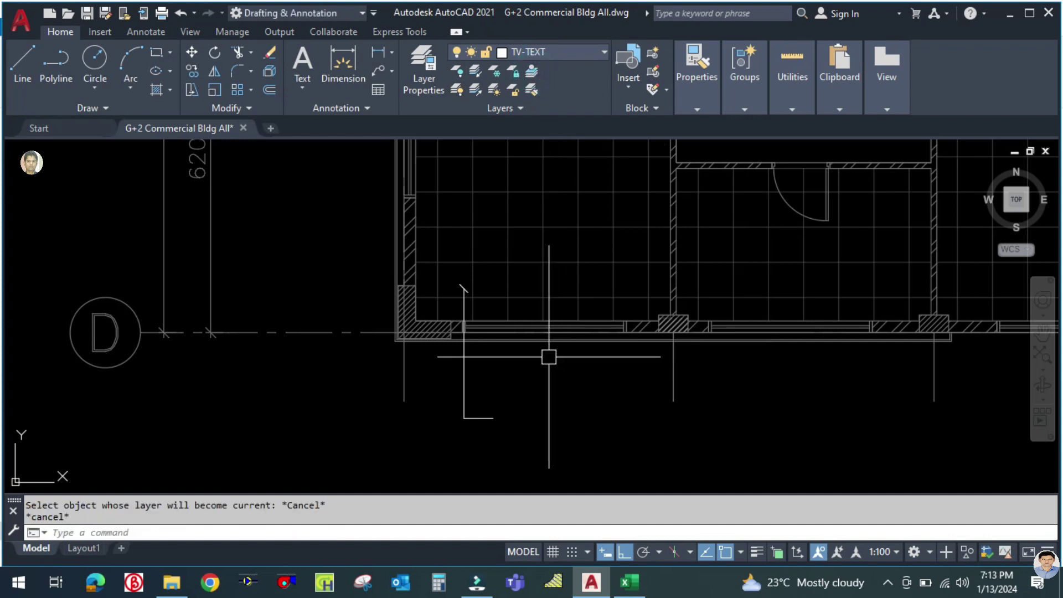
Step: Draw a second text-free quick leader from inside the corner room past the outer wall, with a horizontal landing beside the first leader
text(le)
key(Return)
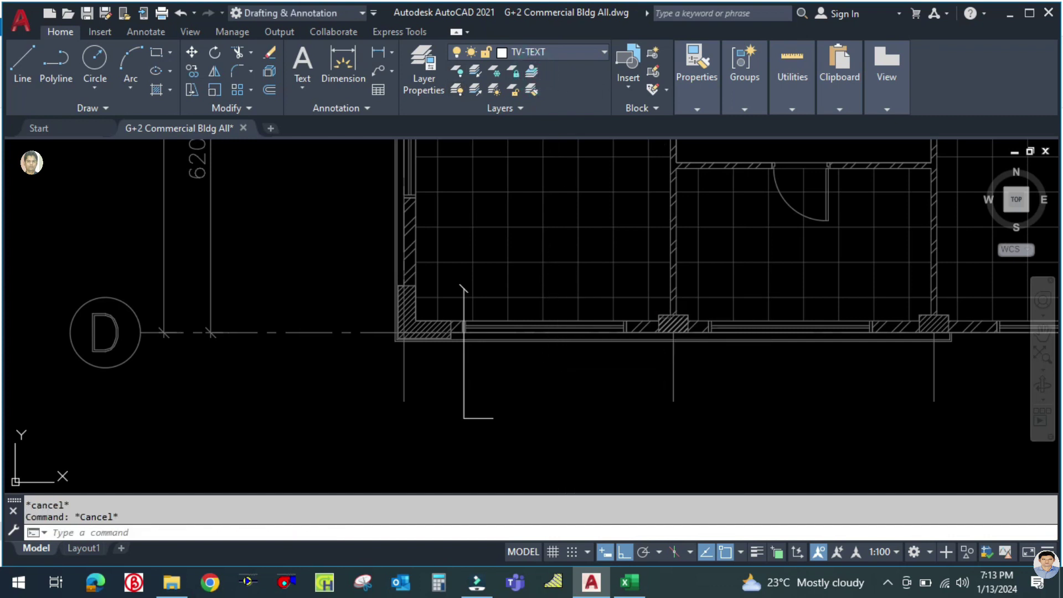
click(551, 298)
click(552, 415)
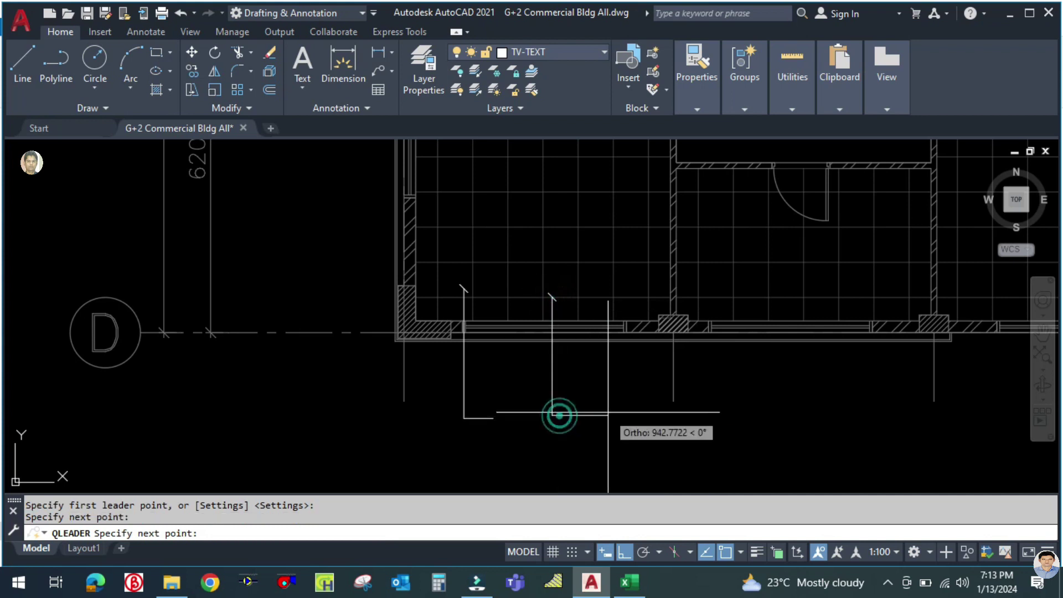
click(607, 415)
key(Escape)
click(562, 414)
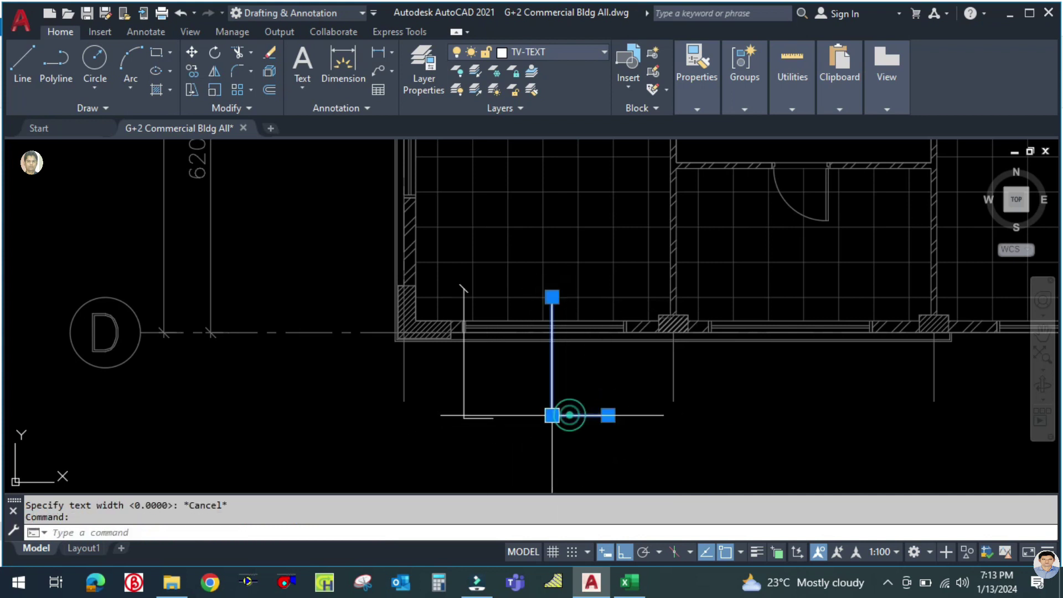
key(Escape)
key(Escape)
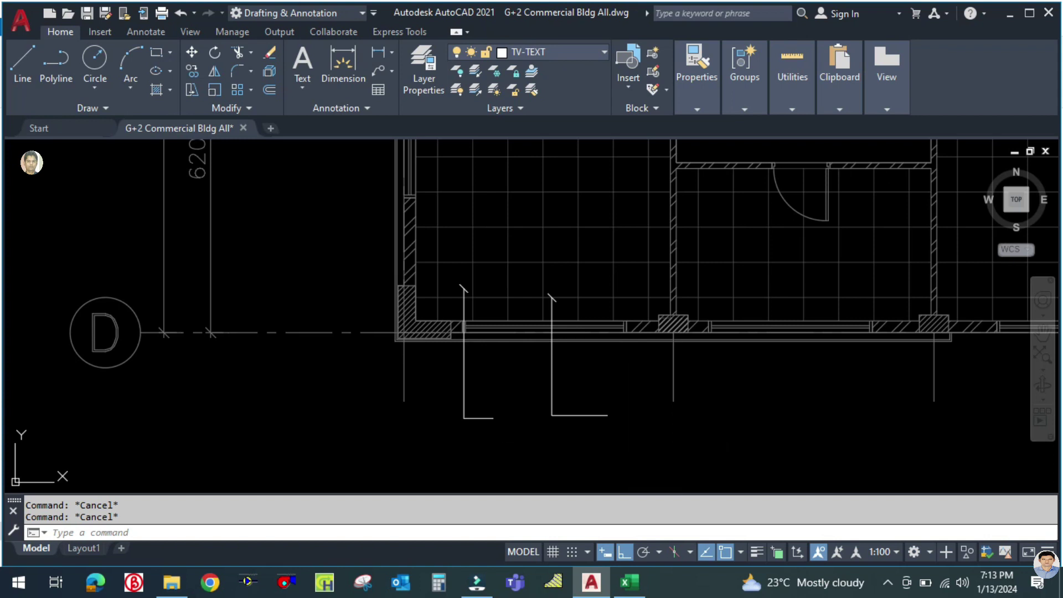
Step: Examine the drawing's layer list for an existing layer suited to the leader annotations
text(LA)
key(Return)
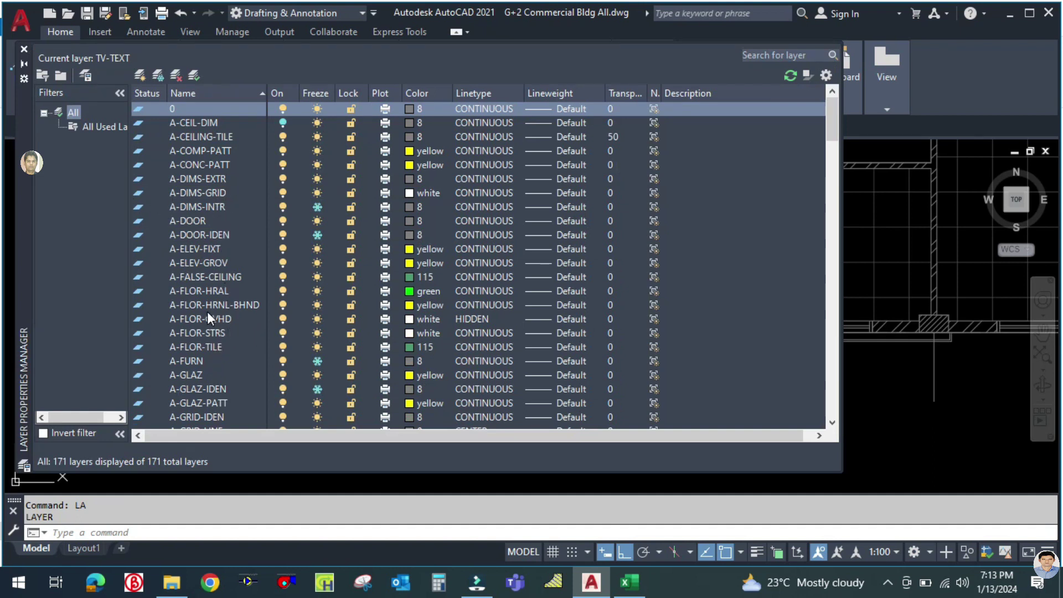
scroll(207, 311, down, 10)
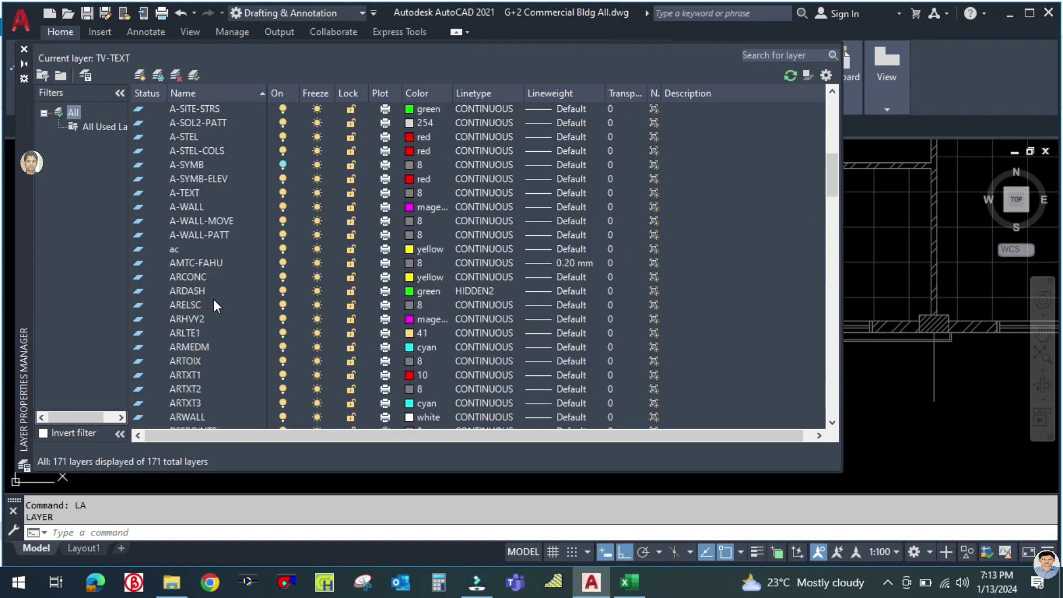
scroll(214, 299, up, 10)
scroll(201, 204, down, 5)
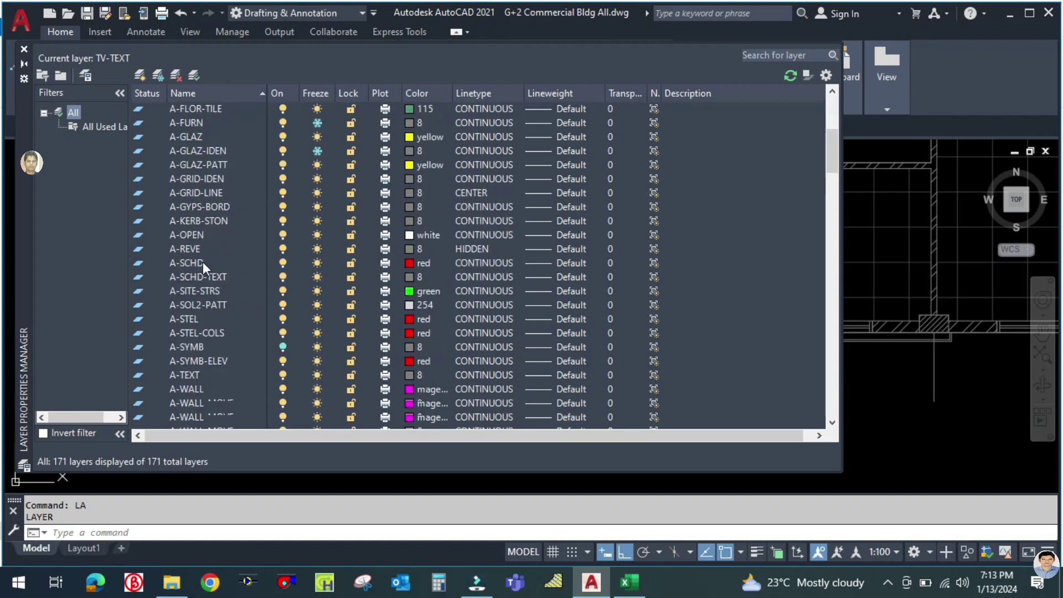
scroll(205, 331, down, 12)
scroll(205, 327, up, 13)
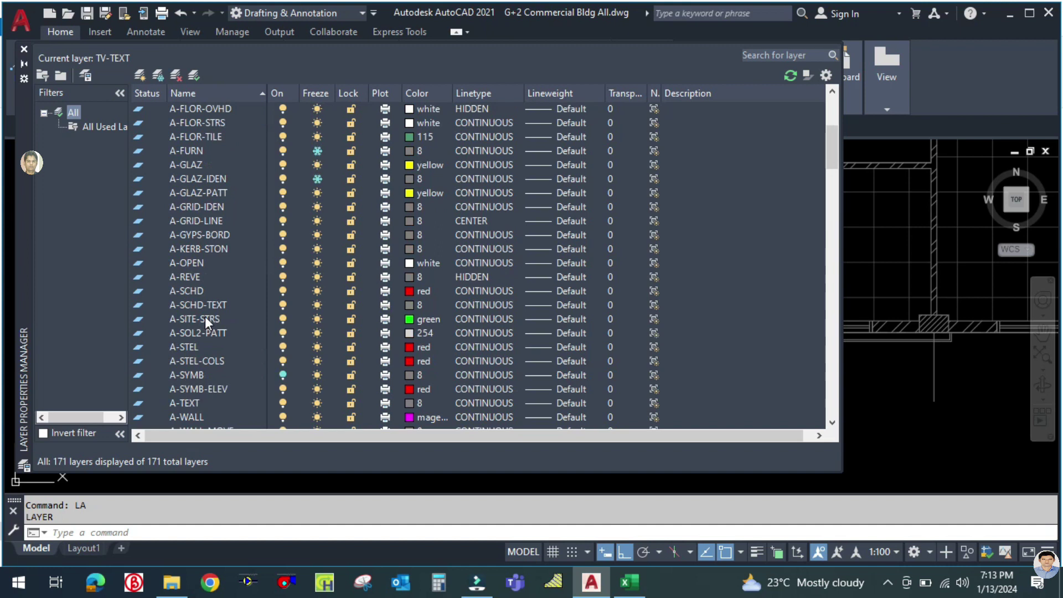
scroll(203, 294, up, 5)
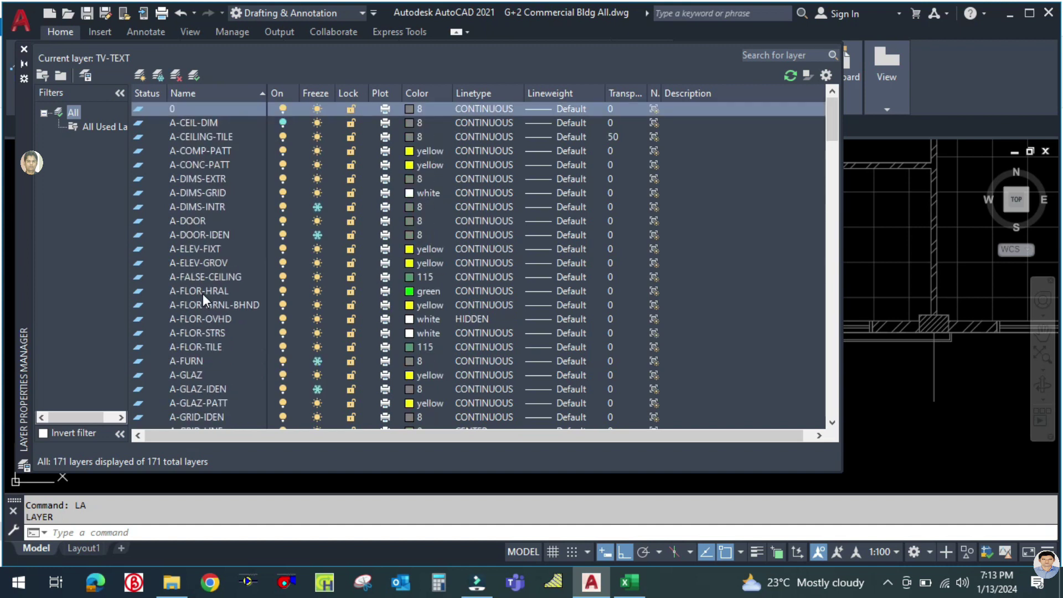
click(24, 49)
key(Escape)
key(Escape)
Step: Erase both leaders below the corner room's outer wall near grid D
click(609, 443)
click(455, 395)
text(e)
key(Return)
key(Escape)
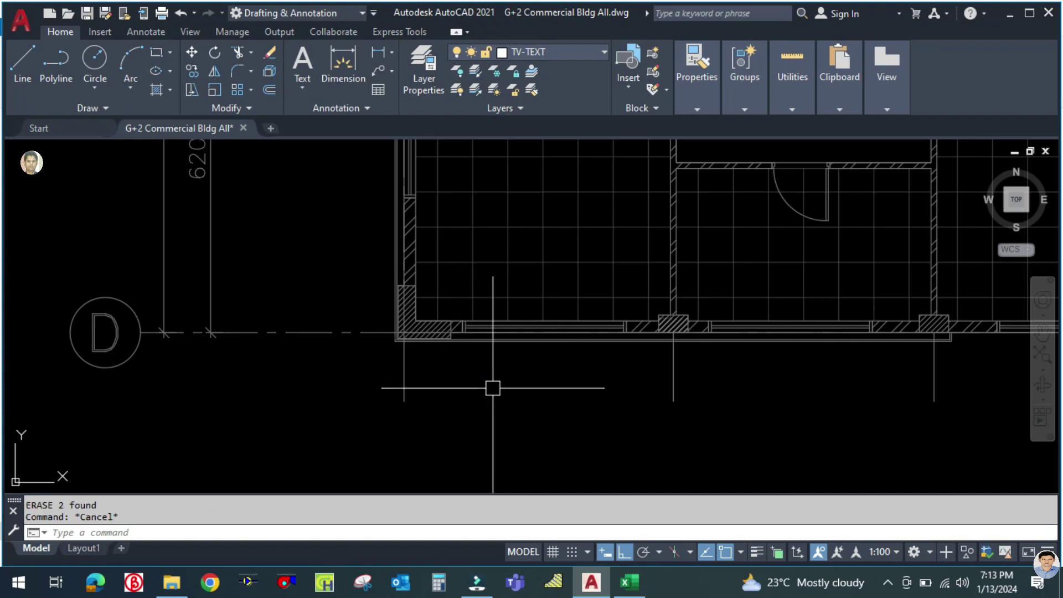
Step: Create a new layer named SEC-TEXT-HVAC based on TV-TEXT
text(LA)
key(Return)
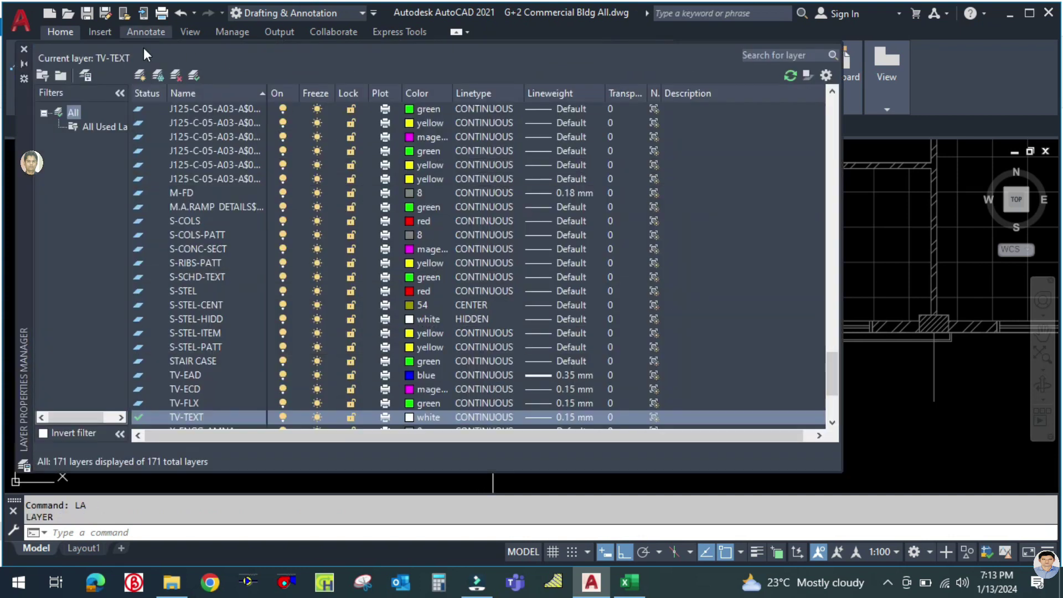
click(138, 72)
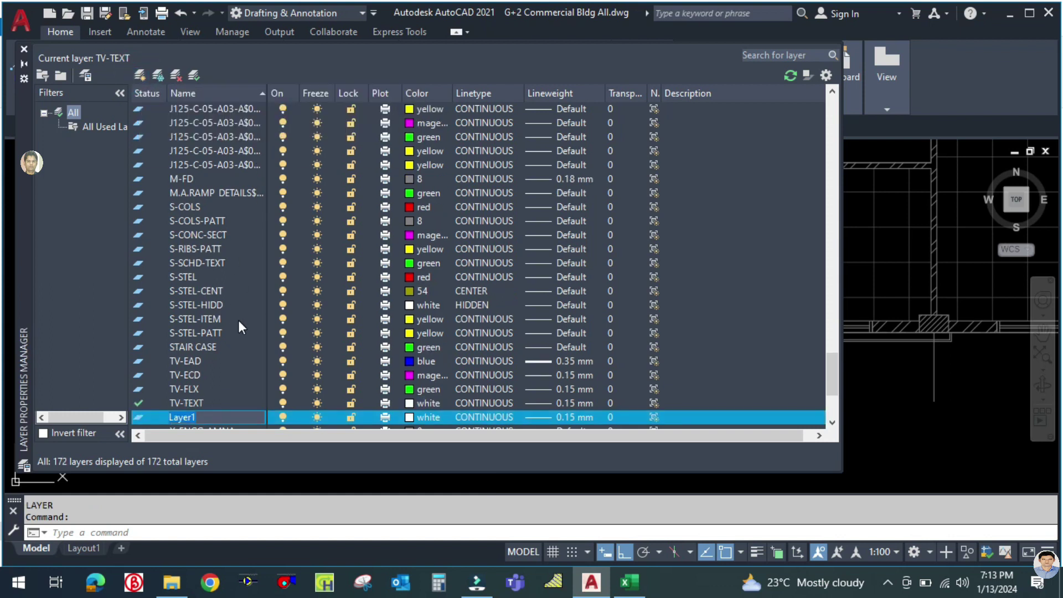
text(SE)
text(C-TEXT-HA)
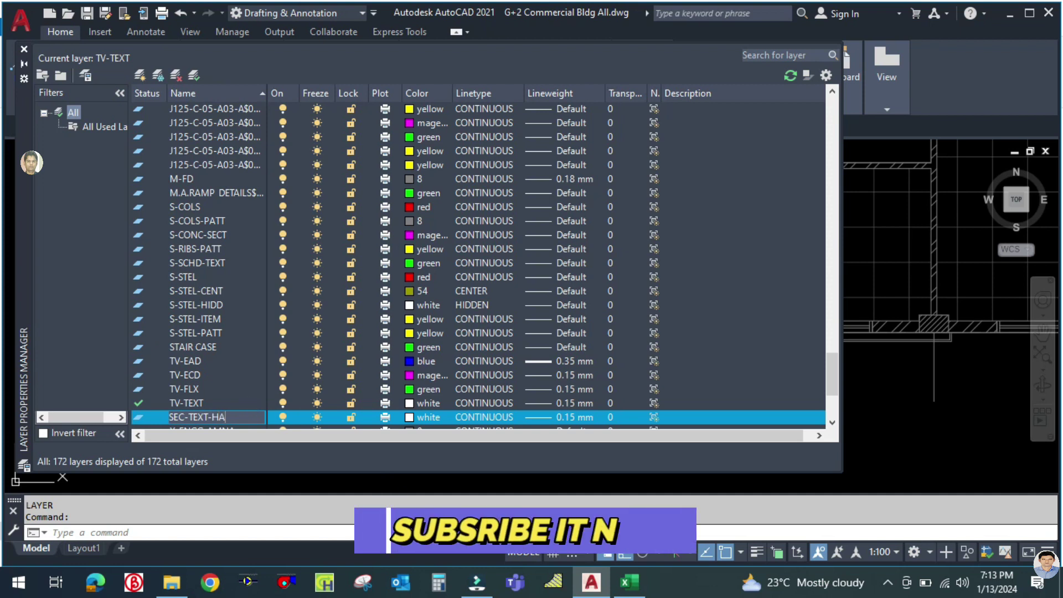
key(BackSpace)
text(VAC)
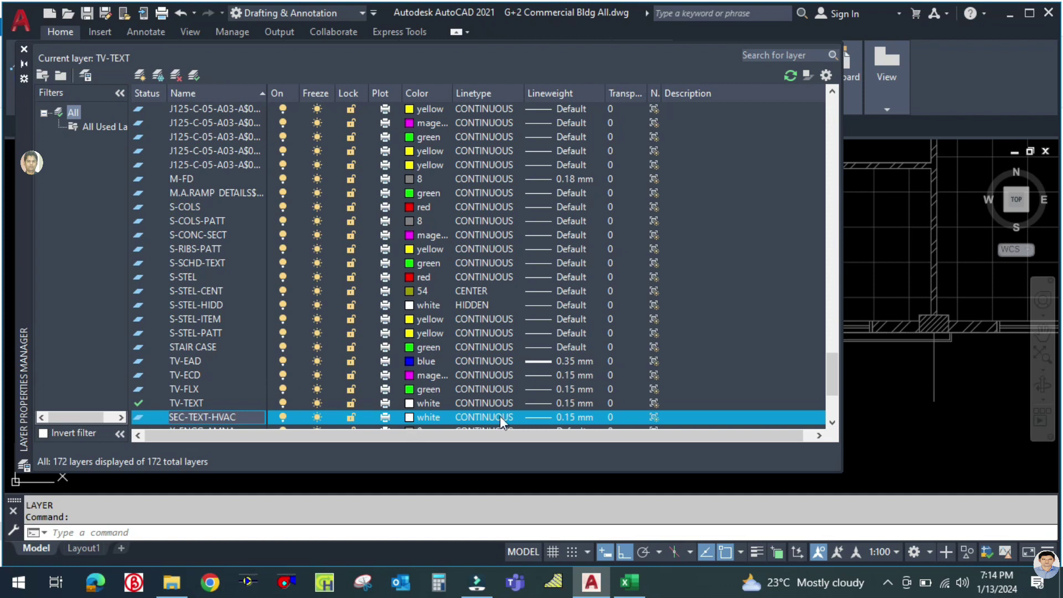
Step: Set the SEC-TEXT-HVAC layer's lineweight to 0.13 mm and make it the current layer
click(543, 416)
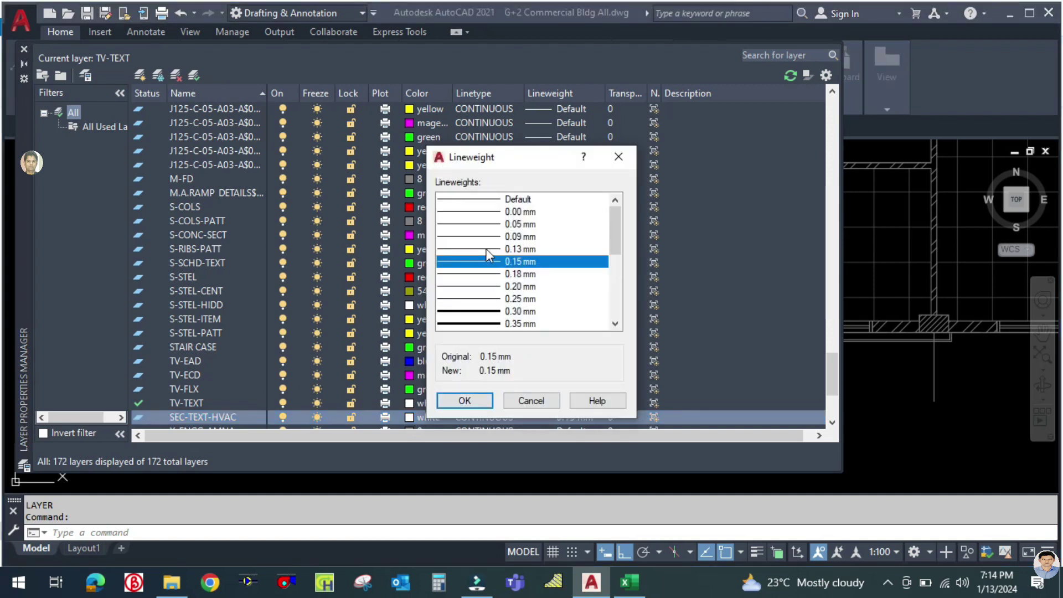
click(485, 248)
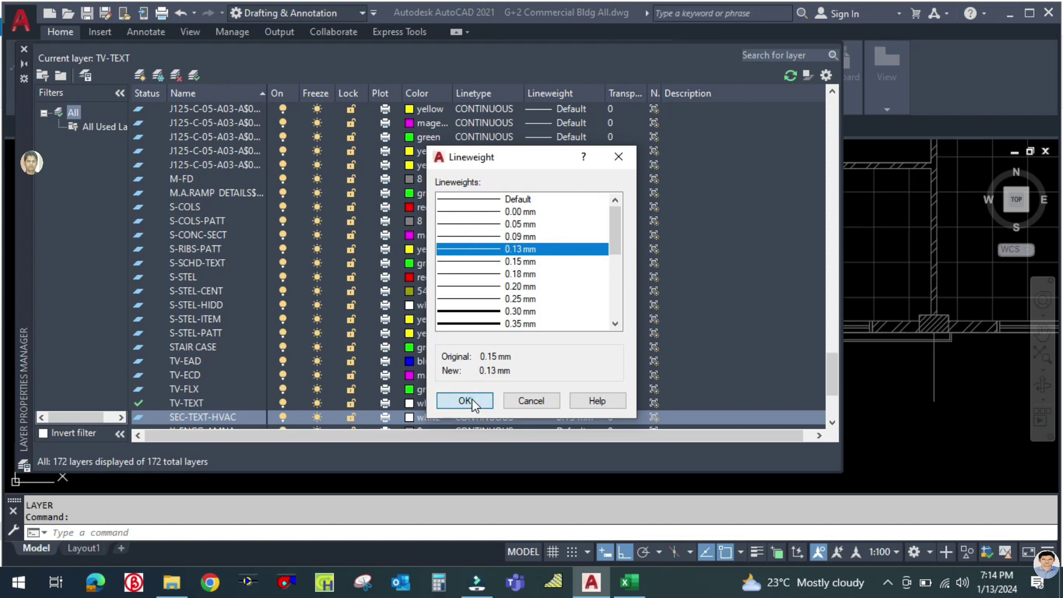
click(471, 399)
double_click(135, 413)
click(24, 48)
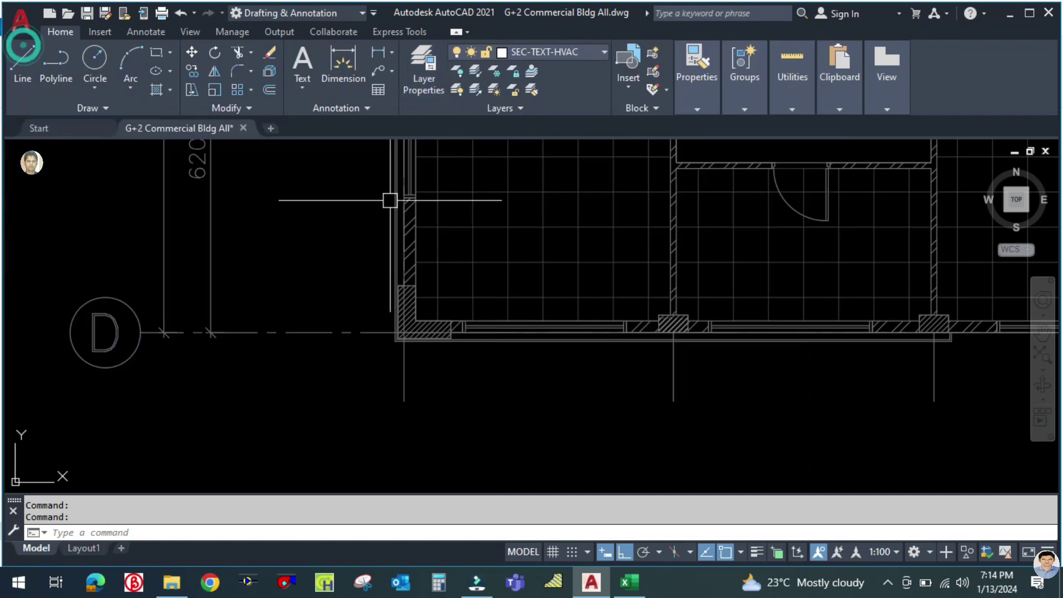
Step: Make AMTC-DIM the current dimension style
text(D)
key(Return)
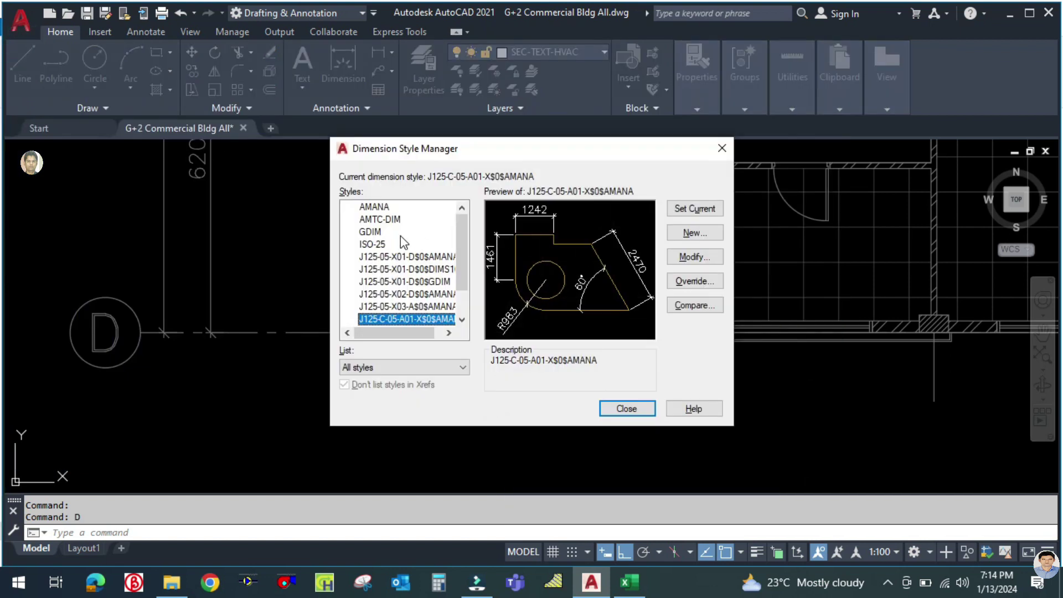
click(380, 219)
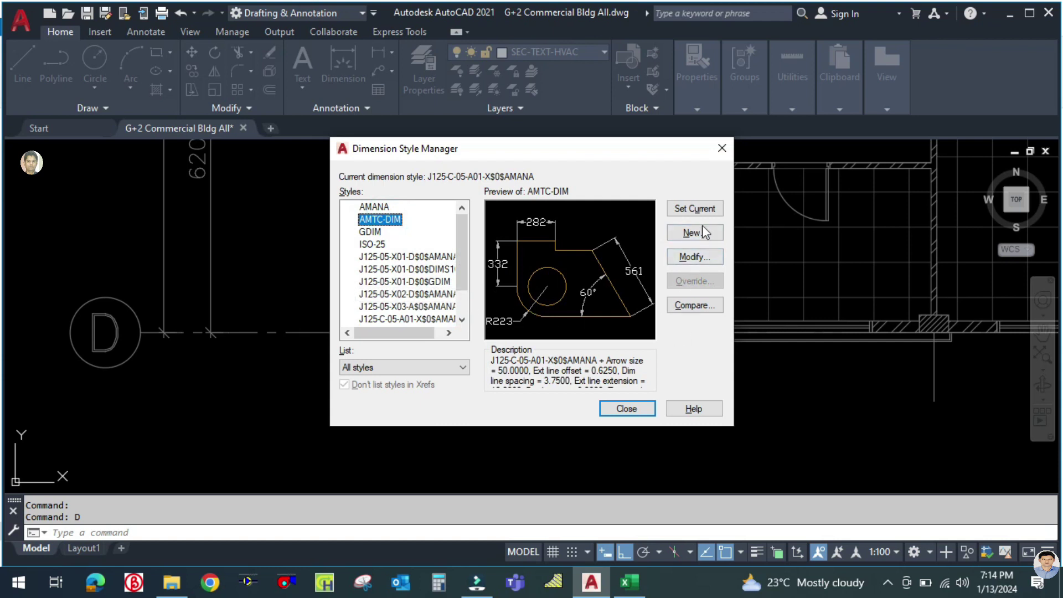
click(701, 210)
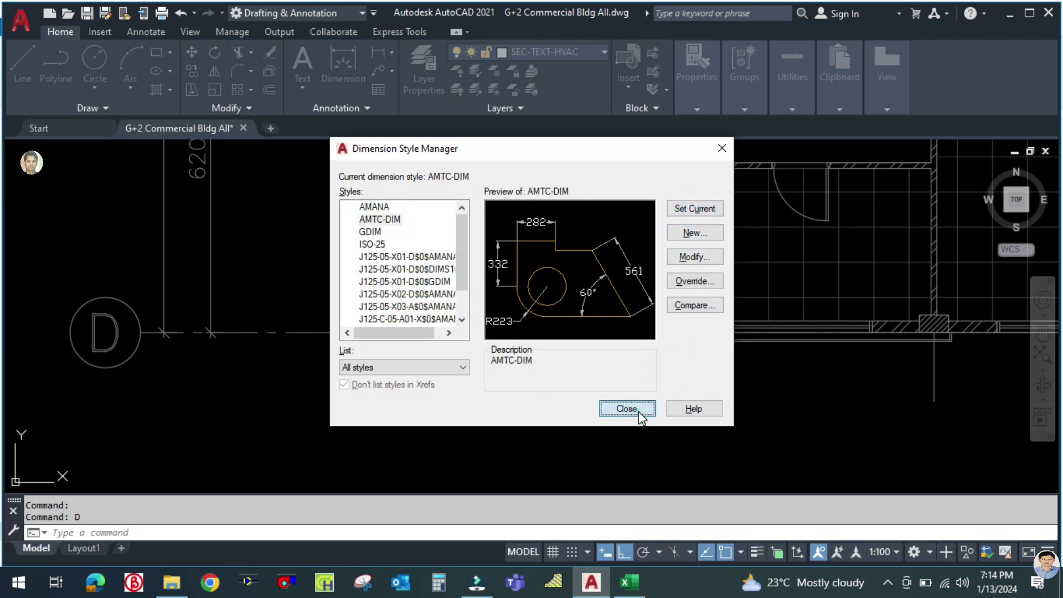
click(638, 411)
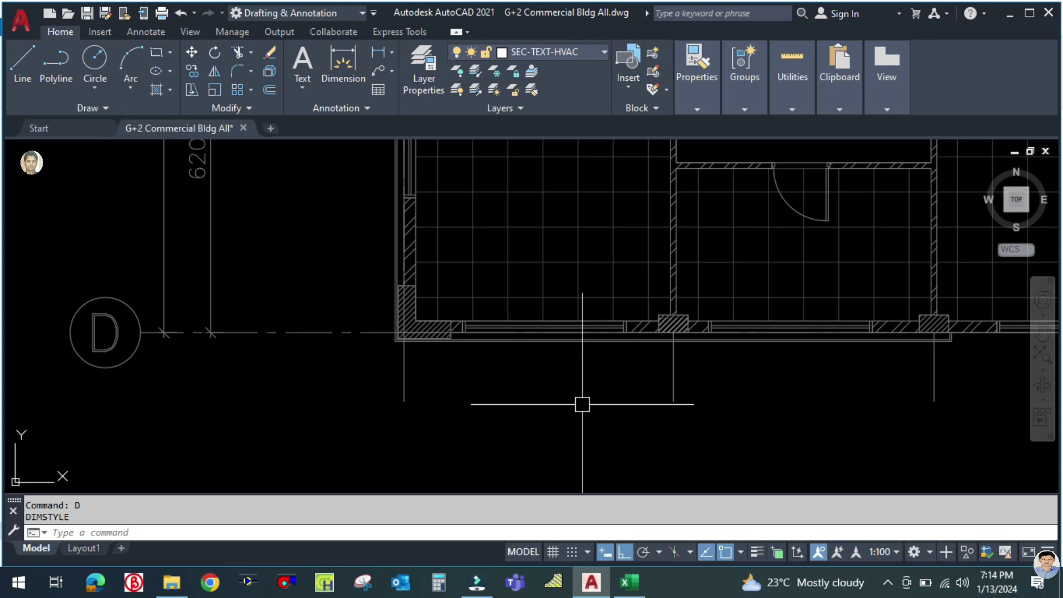
Step: Draw a text-free quick leader from the outer wall line downward with a horizontal landing and check its arrowhead
text(LE)
key(Return)
click(523, 341)
click(536, 419)
click(586, 418)
key(Escape)
scroll(500, 417, up, 4)
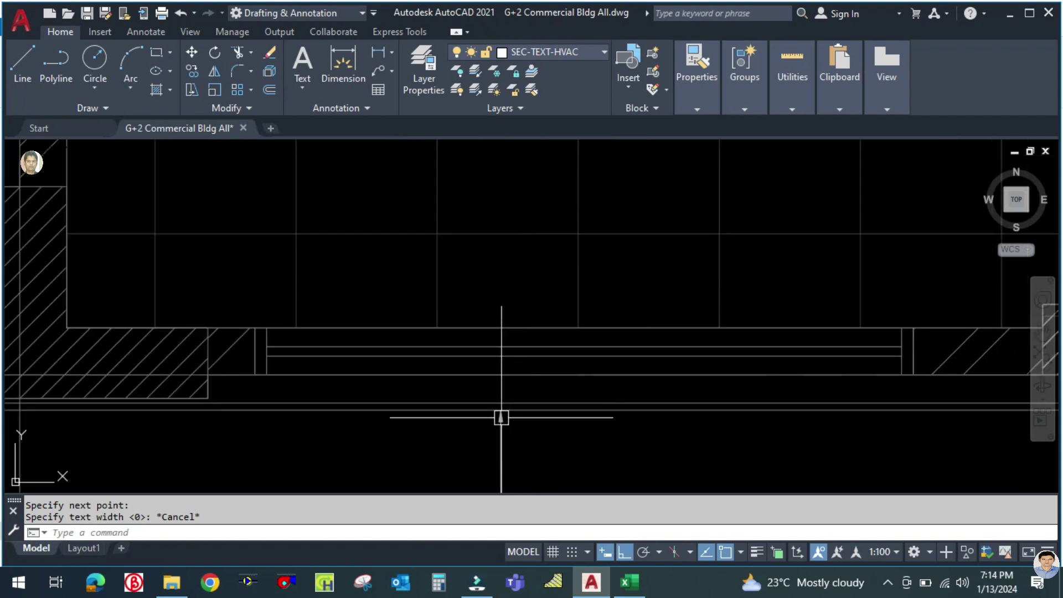
scroll(496, 420, down, 2)
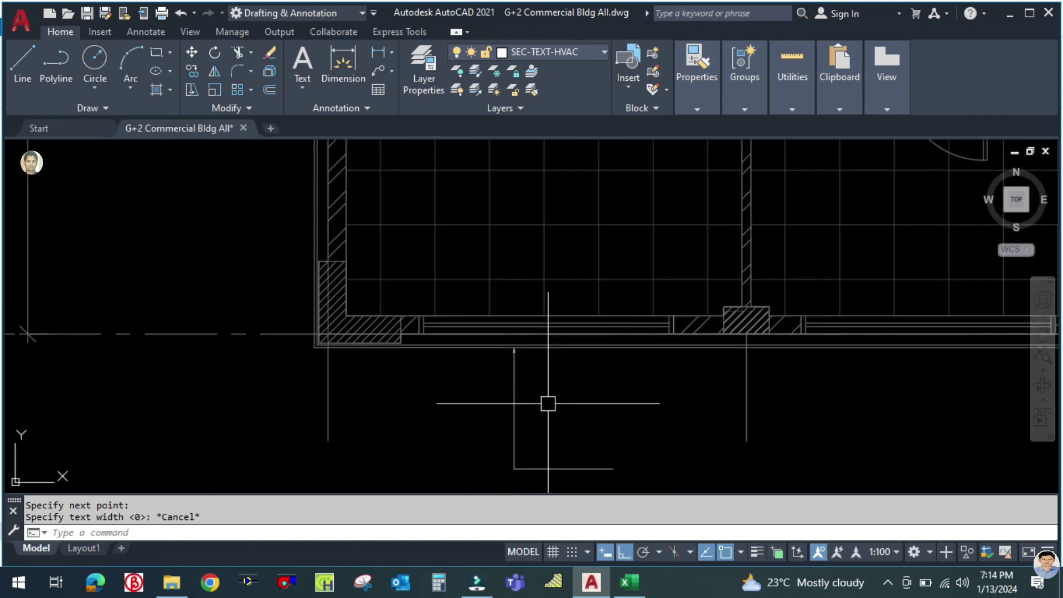
Step: Erase the quick leader that starts at the outer wall line
click(515, 431)
text(E)
key(Return)
key(Escape)
key(Escape)
click(531, 70)
key(Escape)
key(Escape)
Step: Draw a text-free quick leader from inside the corner room down past the outer wall, ending in a short horizontal landing
text(LE)
key(Return)
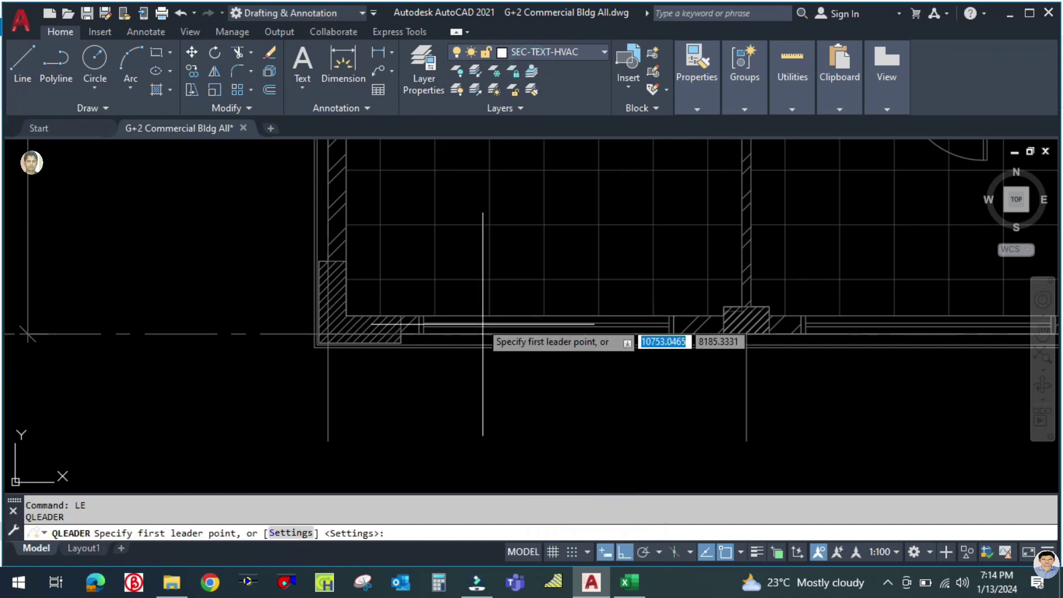
click(454, 281)
click(446, 380)
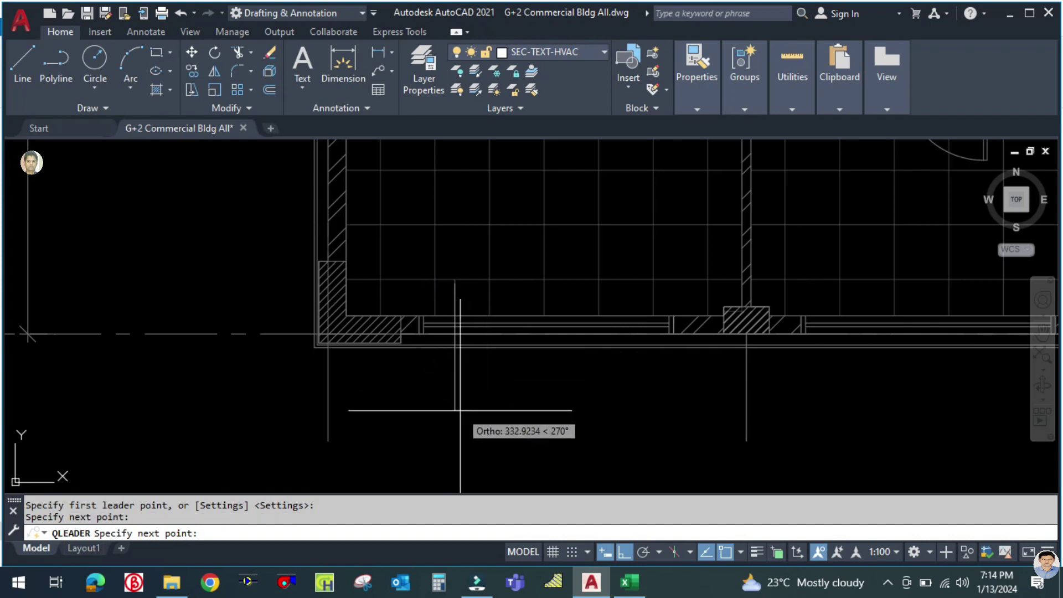
click(483, 393)
key(Escape)
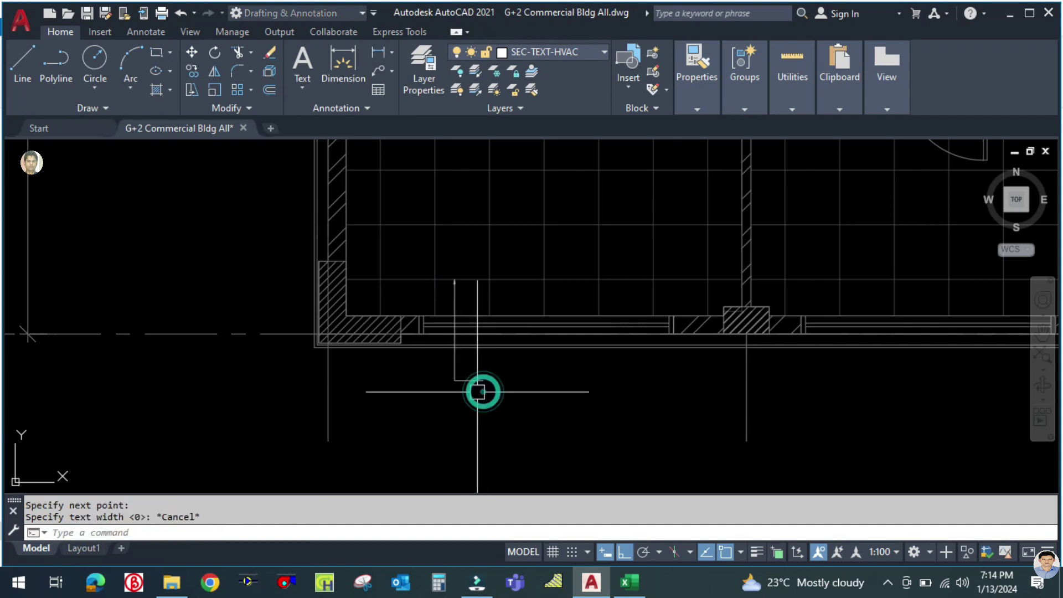
scroll(453, 271, up, 2)
scroll(446, 271, down, 2)
text(t)
key(Return)
scroll(520, 381, up, 3)
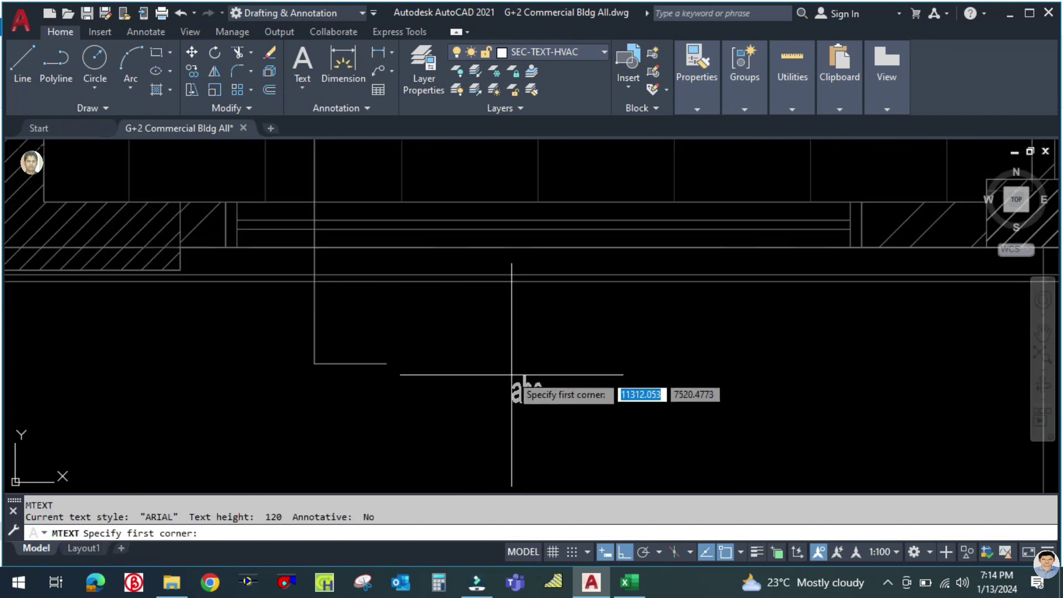
key(Escape)
scroll(497, 370, down, 3)
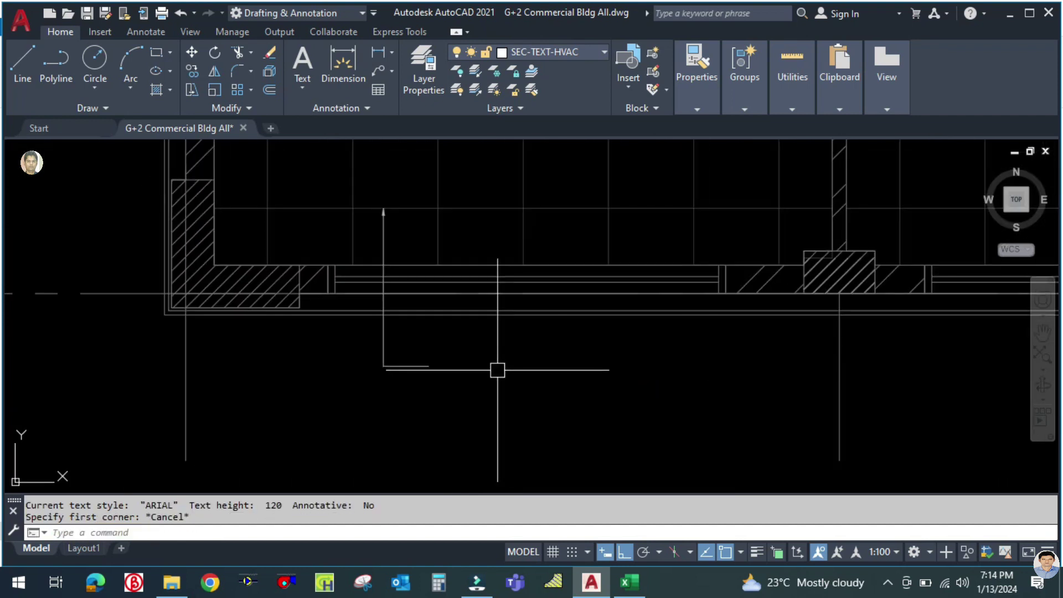
Step: Modify the AMTC-DIM dimension style so its dimension line color is ByLayer
click(412, 370)
key(Escape)
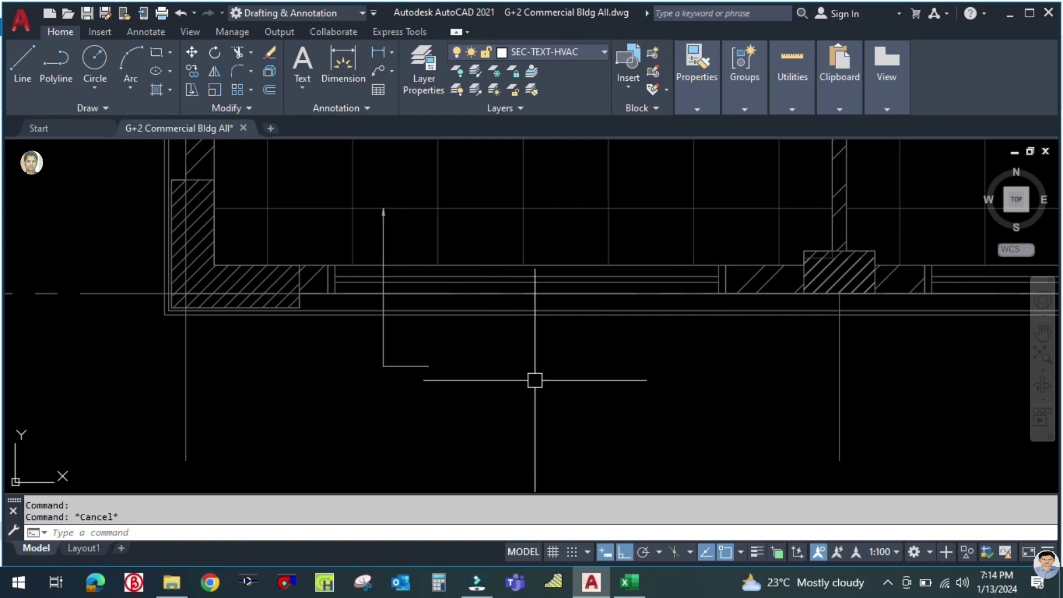
key(Return)
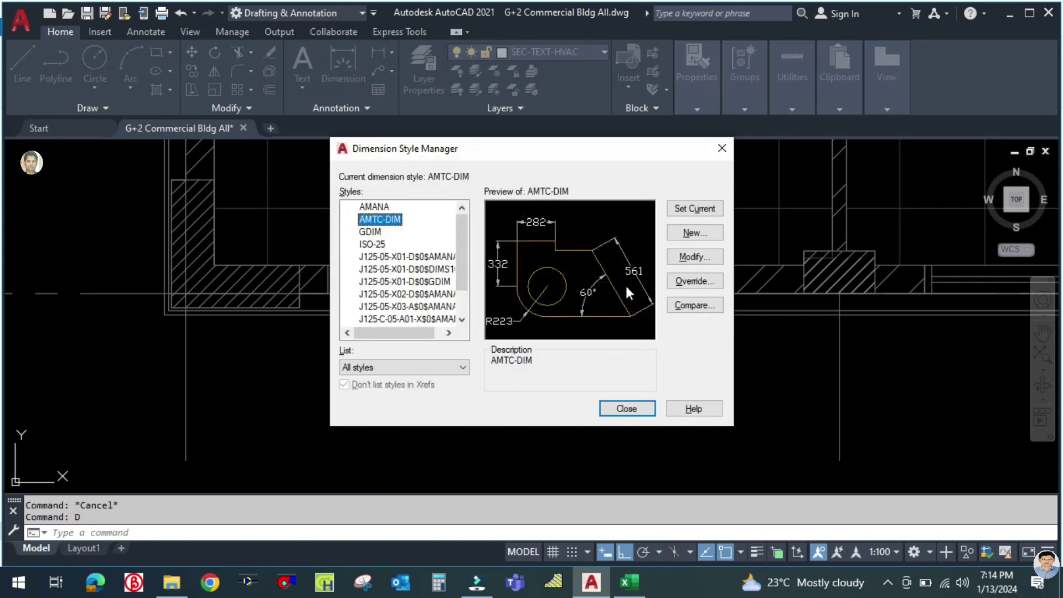
click(694, 257)
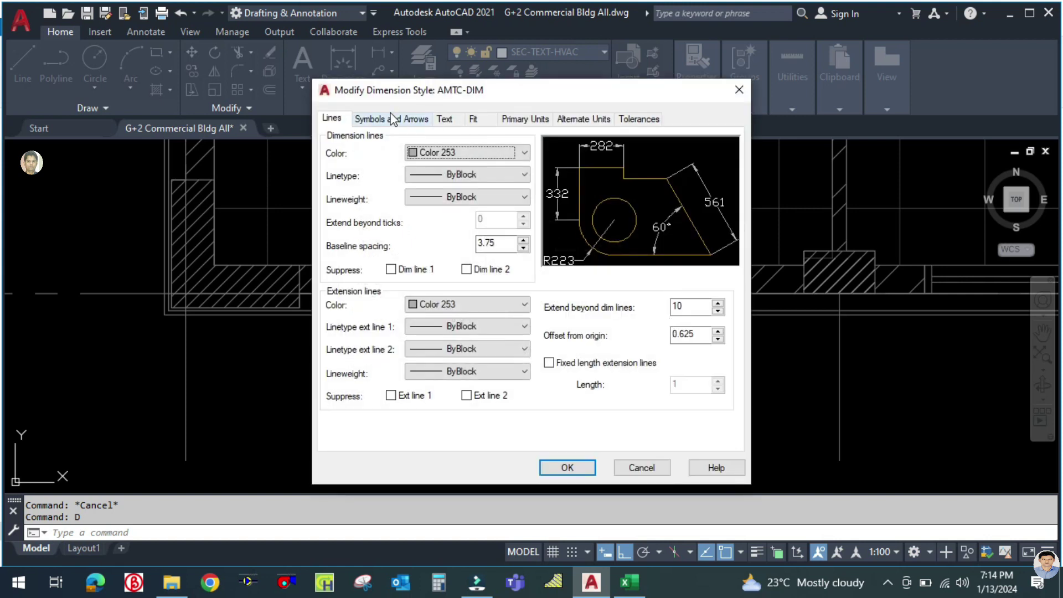
click(392, 118)
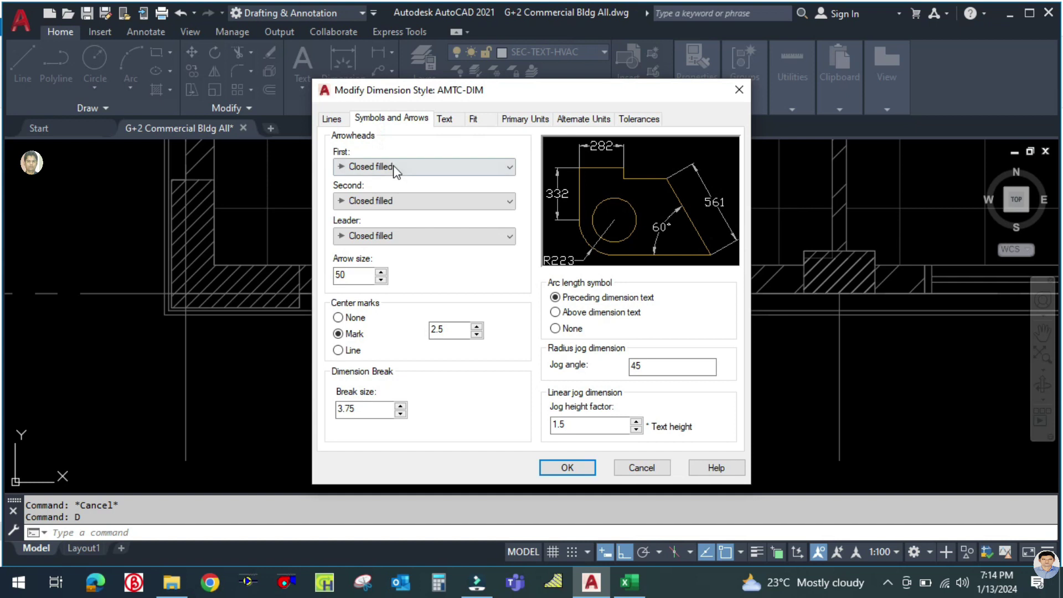
click(458, 120)
click(331, 118)
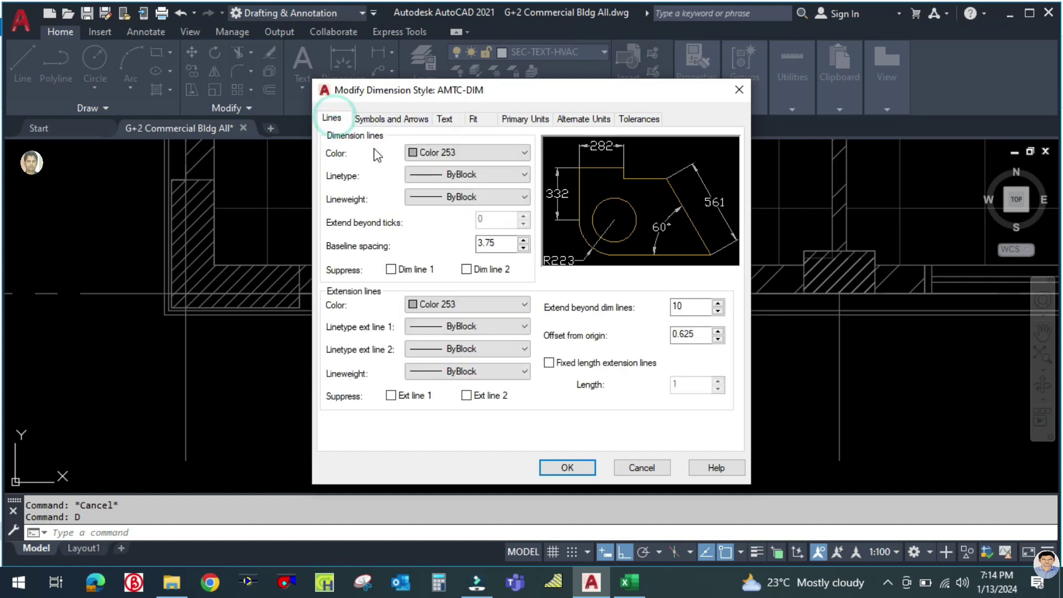
click(416, 156)
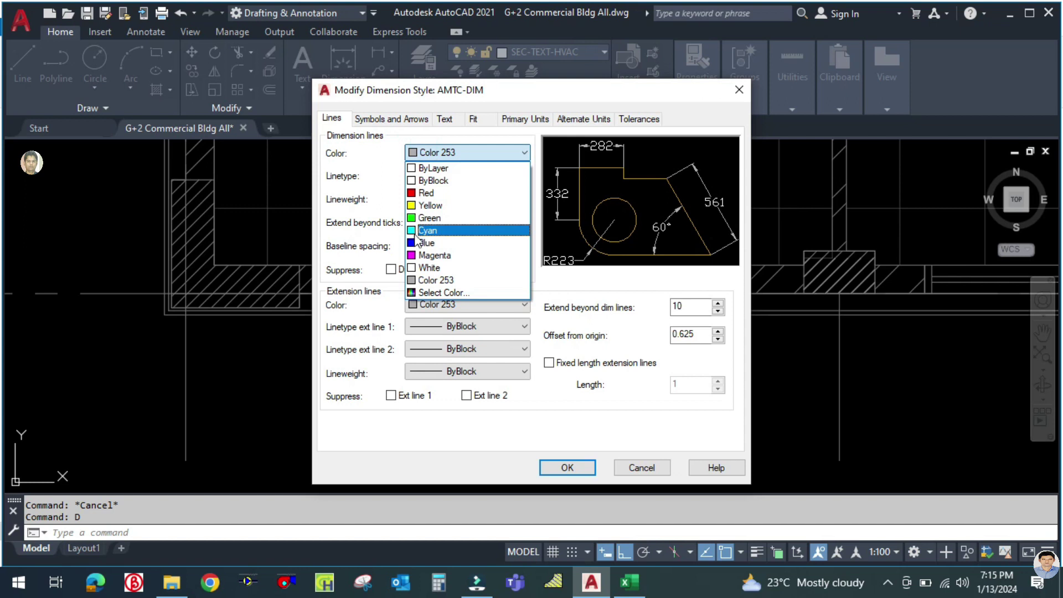
click(432, 168)
click(567, 468)
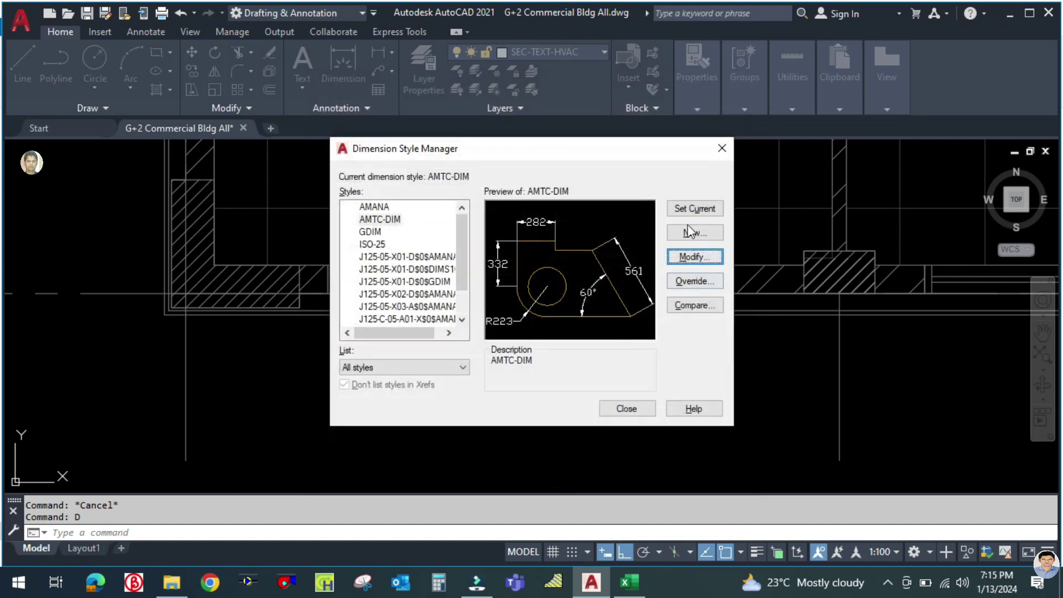
Step: Close the Dimension Style Manager
click(626, 407)
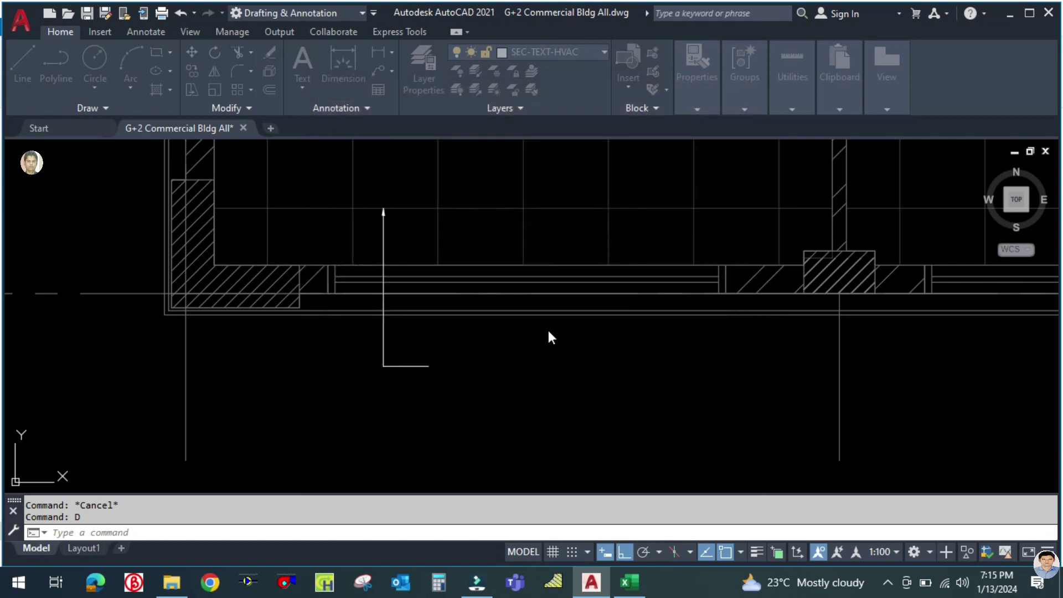
Step: Place a trial multiline text reading DFDF beside the leader's landing and erase it
text(mt)
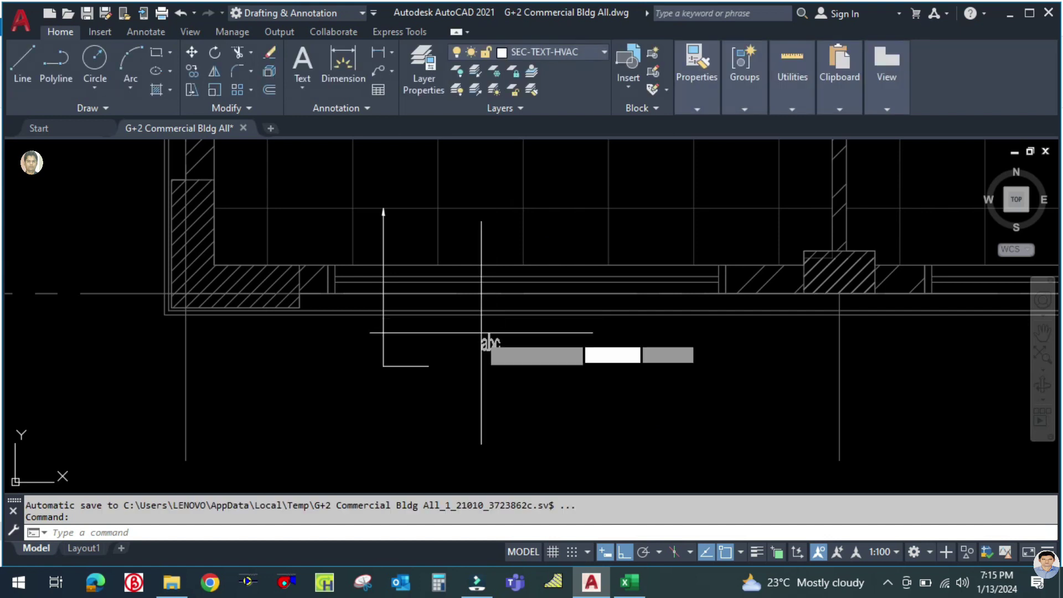
key(Return)
click(448, 347)
click(522, 422)
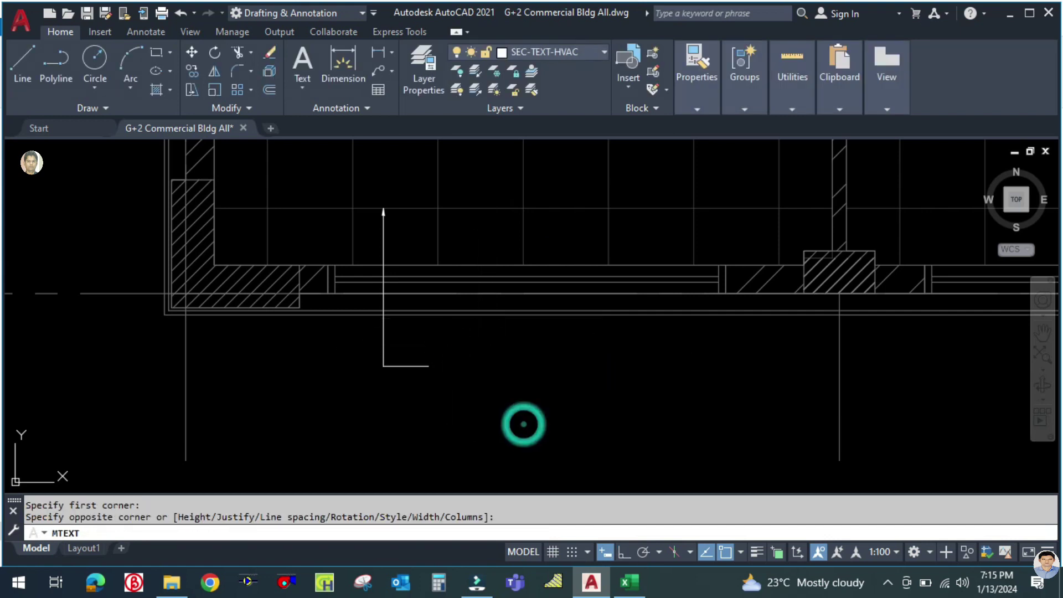
text(DFDF)
click(552, 398)
click(475, 358)
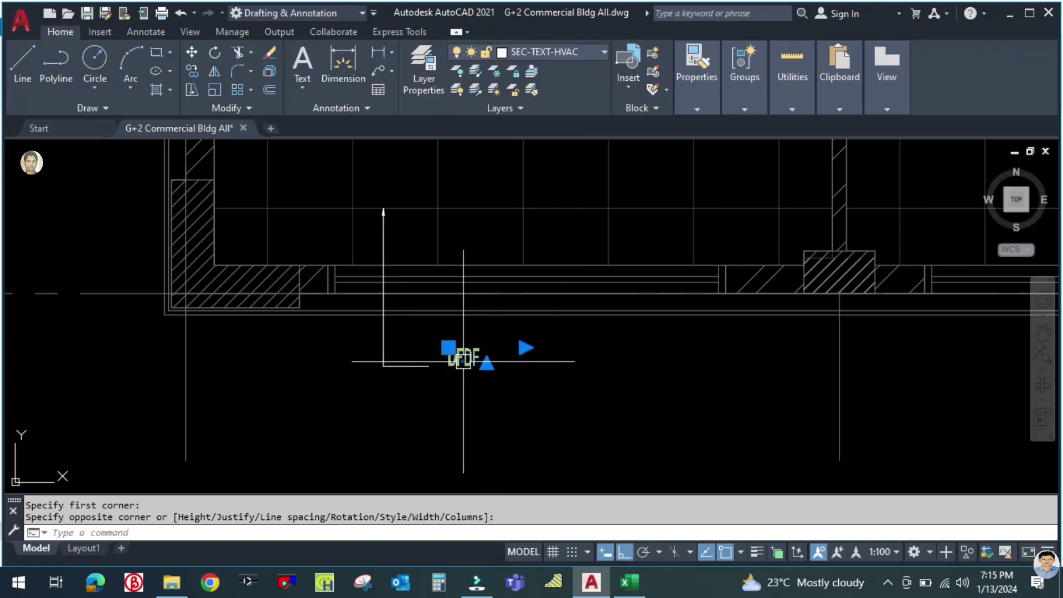
key(Delete)
key(Escape)
Step: Consult the tonnage calculation sheet in Excel and enter TECH MANAGER as multiline text in AutoCAD beside the leader's landing
scroll(477, 391, down, 3)
scroll(477, 391, down, 5)
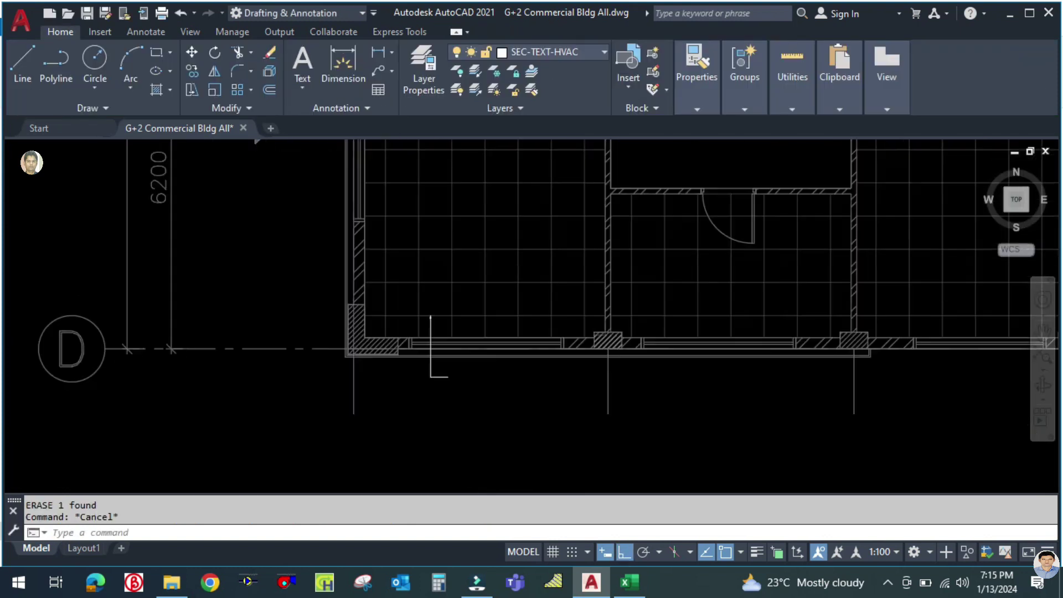
click(629, 582)
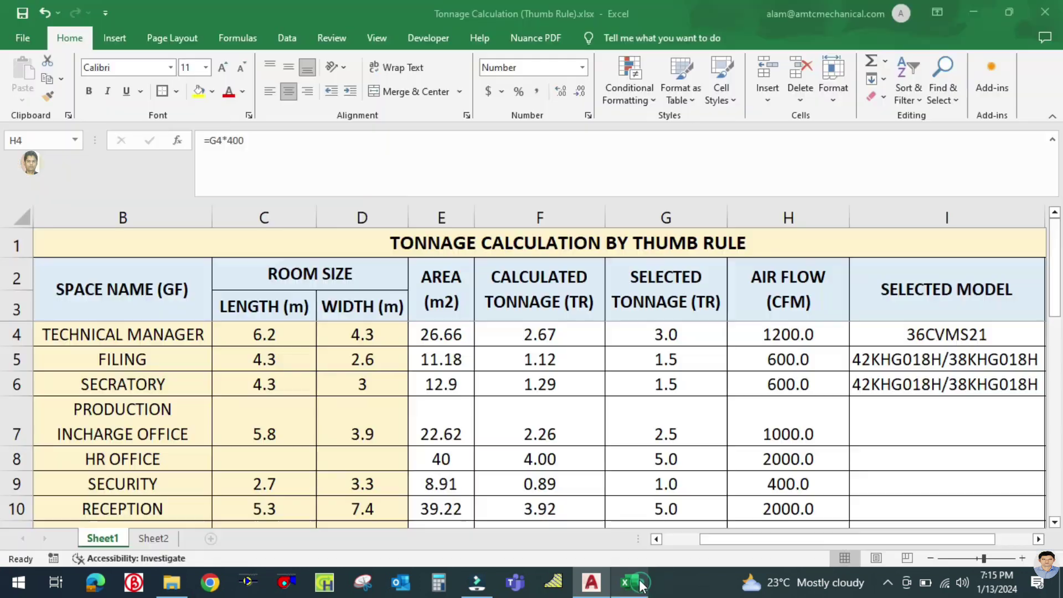
click(636, 576)
scroll(437, 386, up, 5)
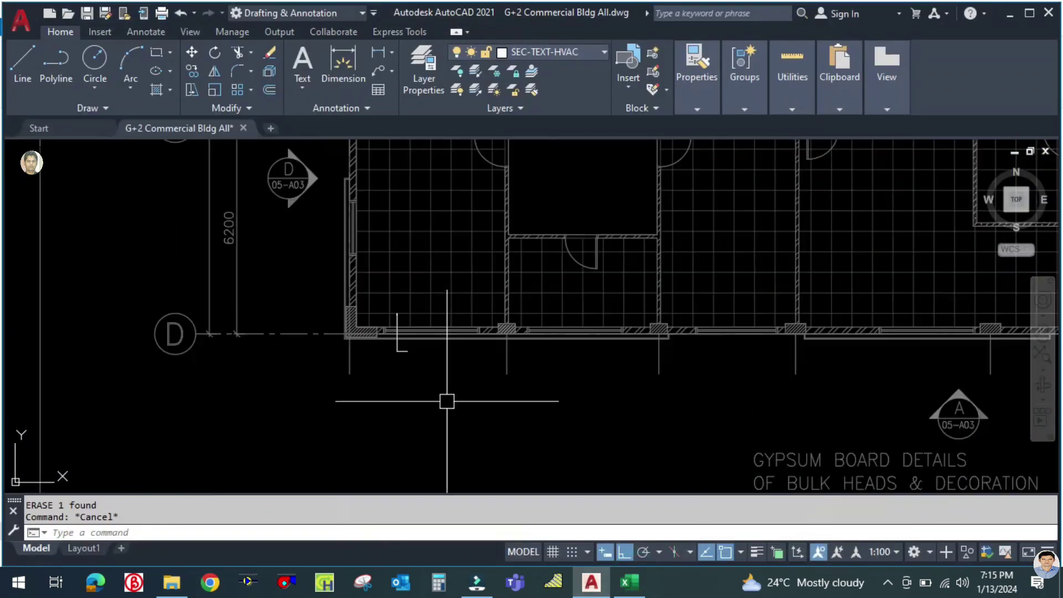
text(t)
key(Return)
scroll(388, 321, up, 2)
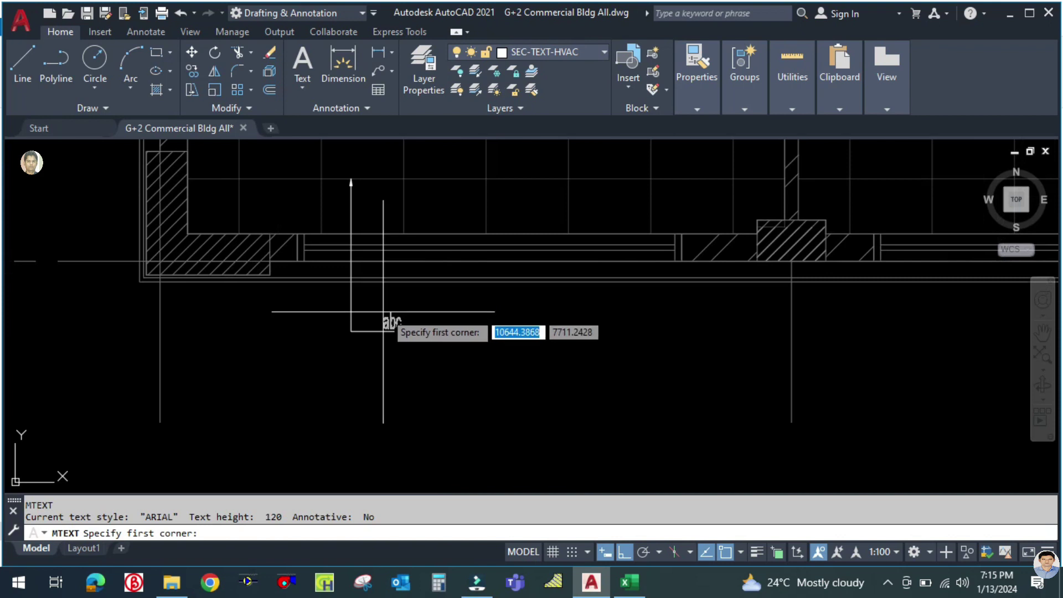
click(413, 315)
click(458, 365)
text(TE)
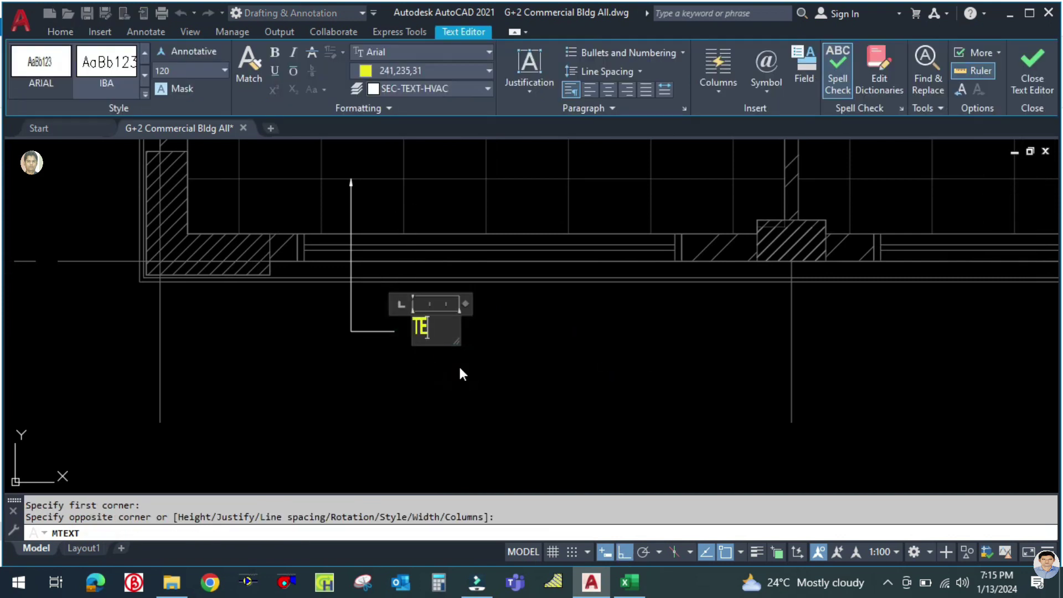
text(CH MANAGER)
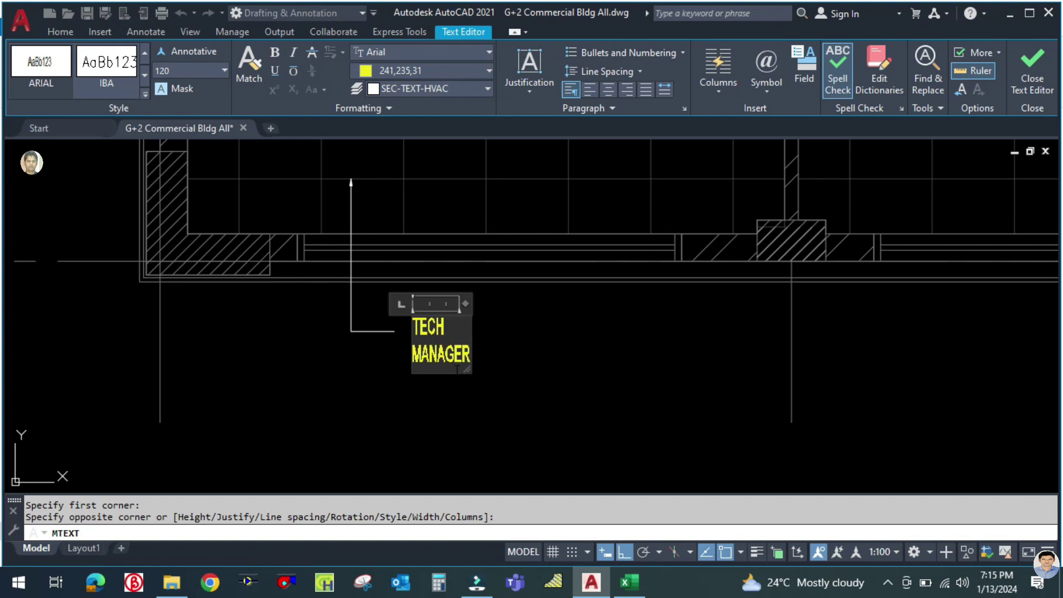
key(Return)
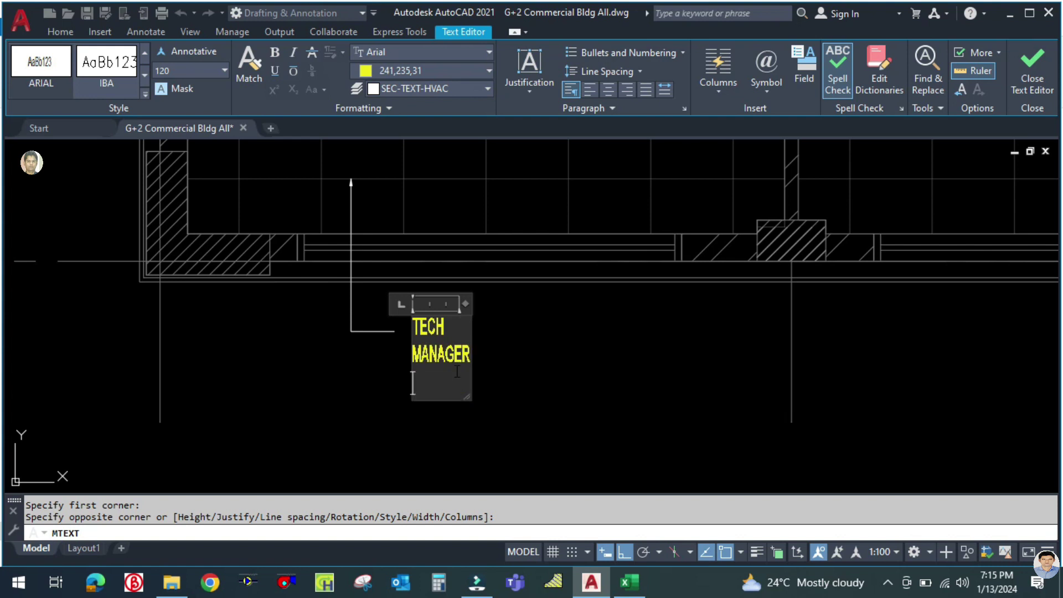
Step: Add a 1200 CFM line from the Excel tonnage sheet, widen the text so each entry fits one line, and save it
click(636, 587)
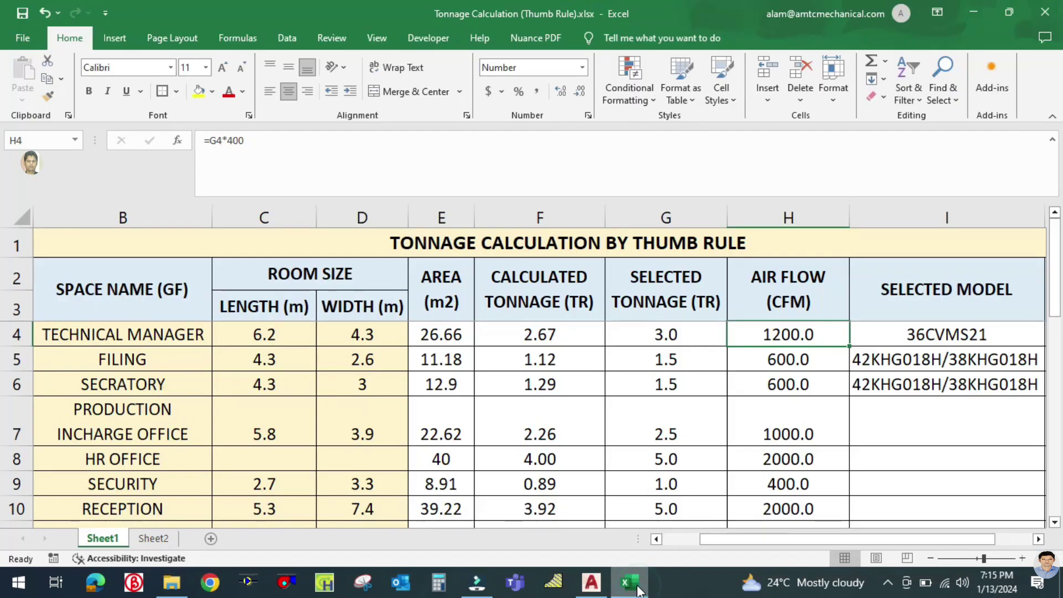
click(591, 582)
text(1200 CFM)
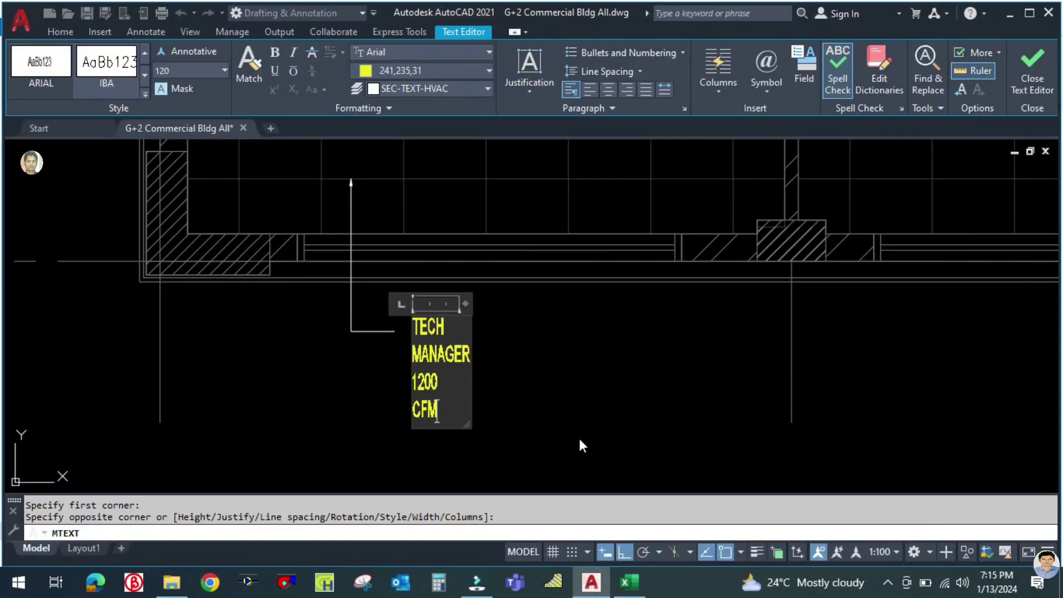
drag(464, 303, 507, 304)
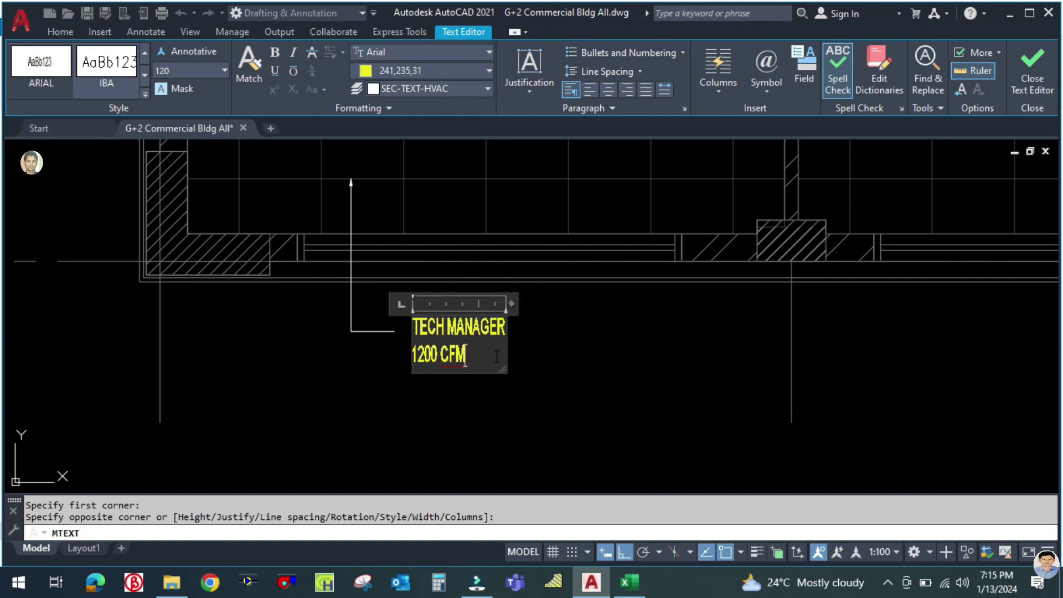
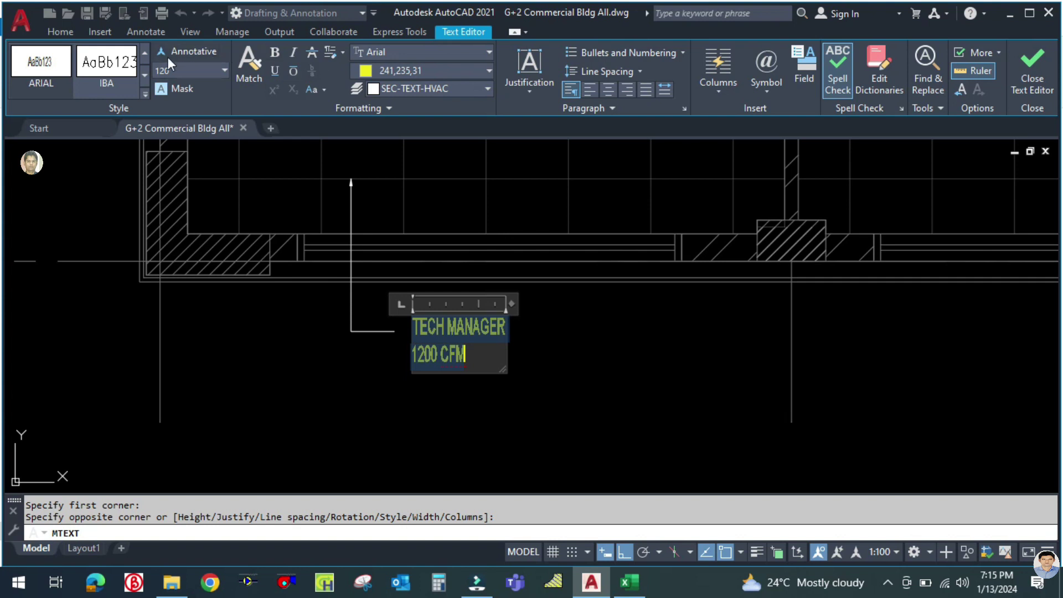
click(61, 32)
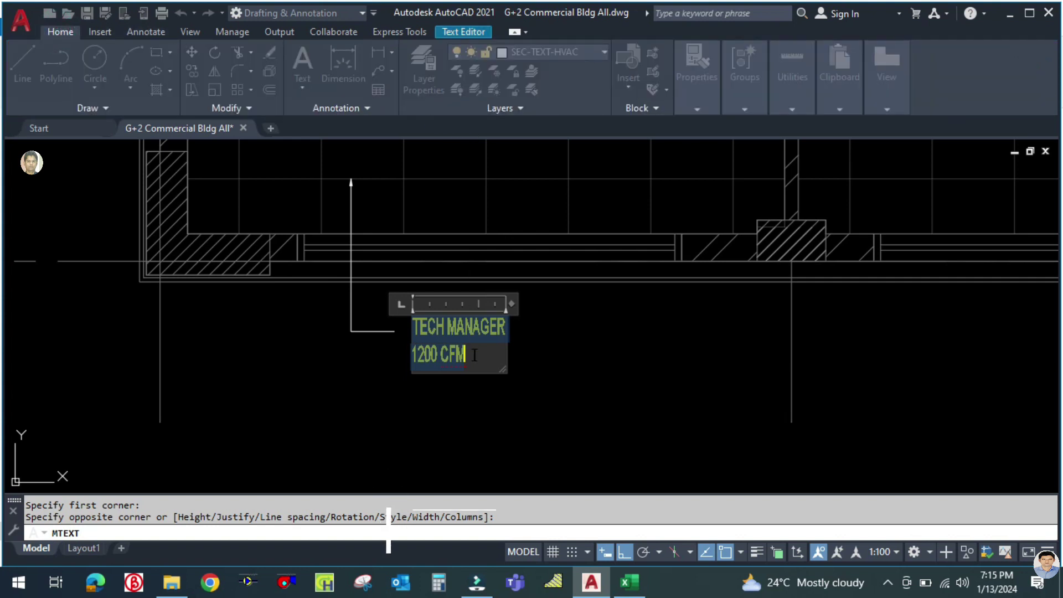
key(Escape)
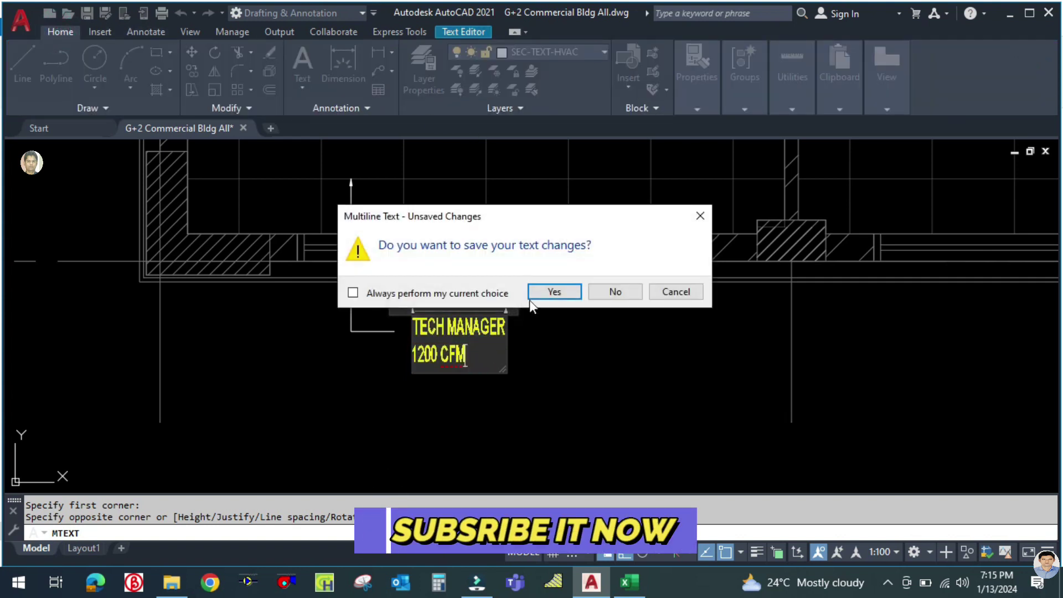
click(539, 293)
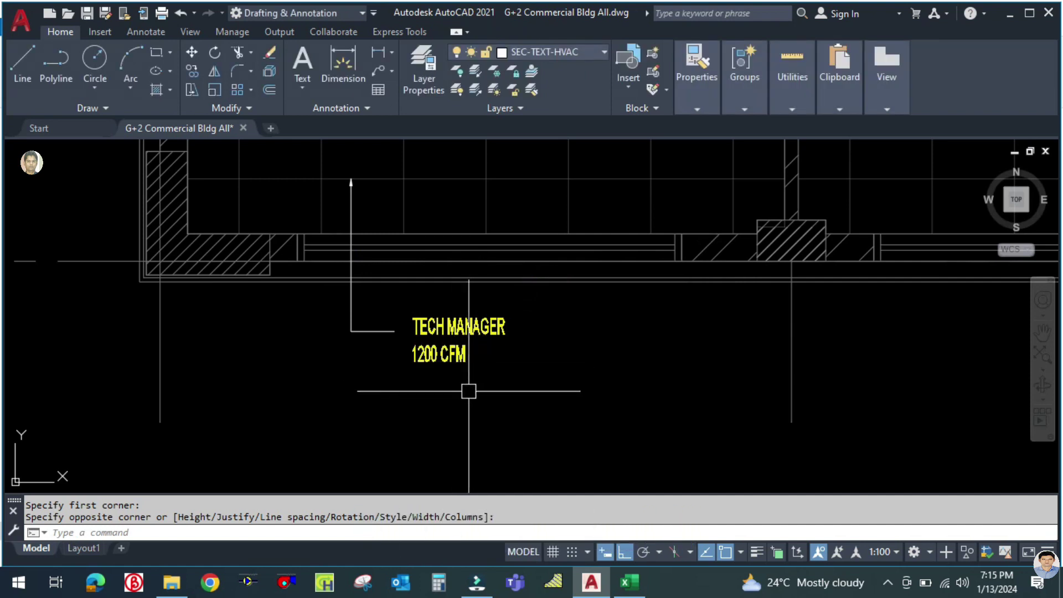
text(co)
key(Return)
key(Escape)
key(Escape)
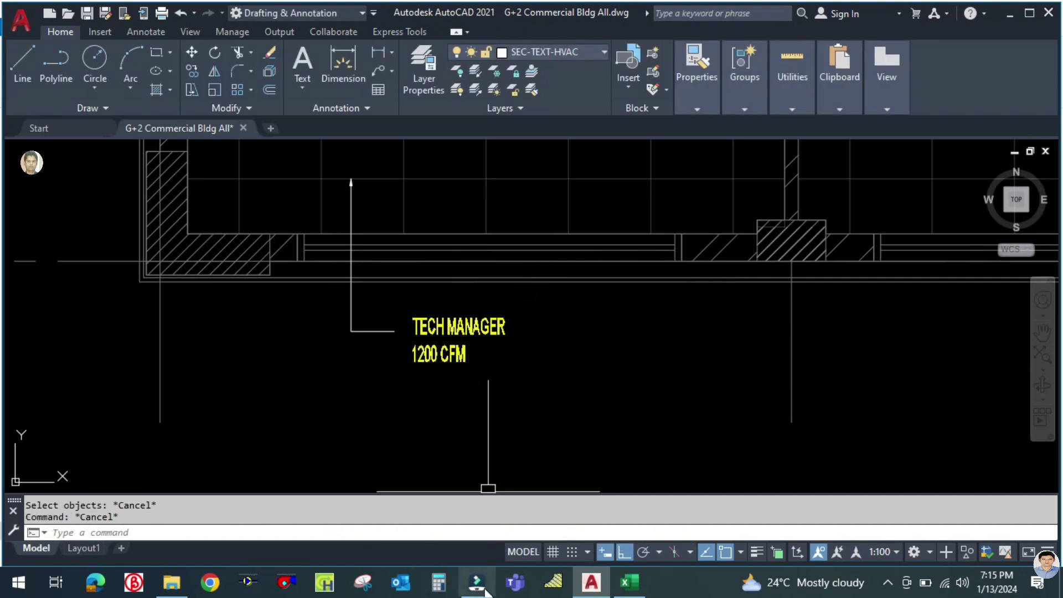
Step: Switch to Calculator and divide the 1200 CFM air flow by 500
click(438, 581)
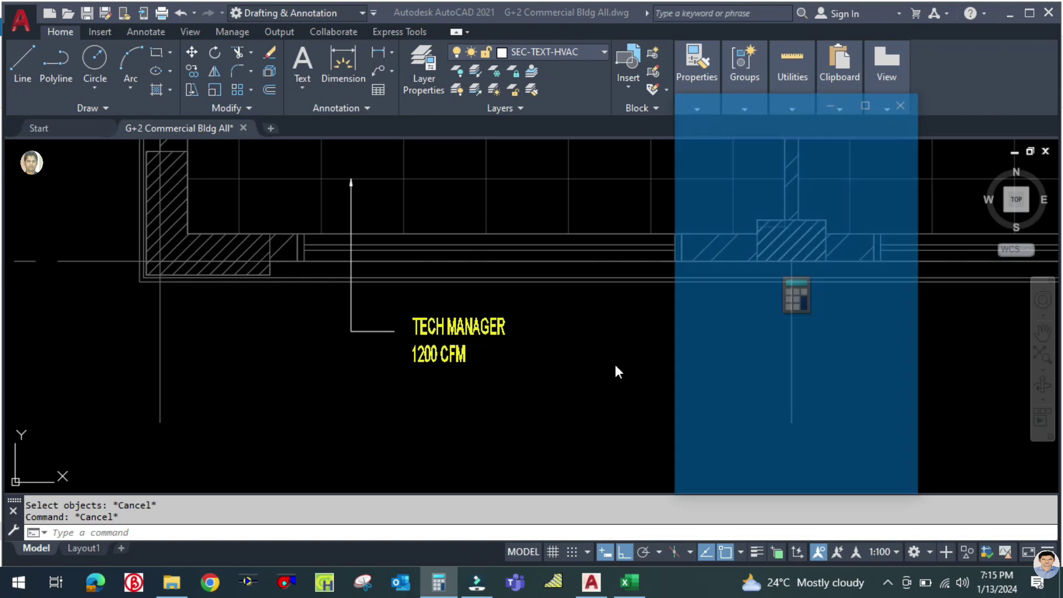
text(12)
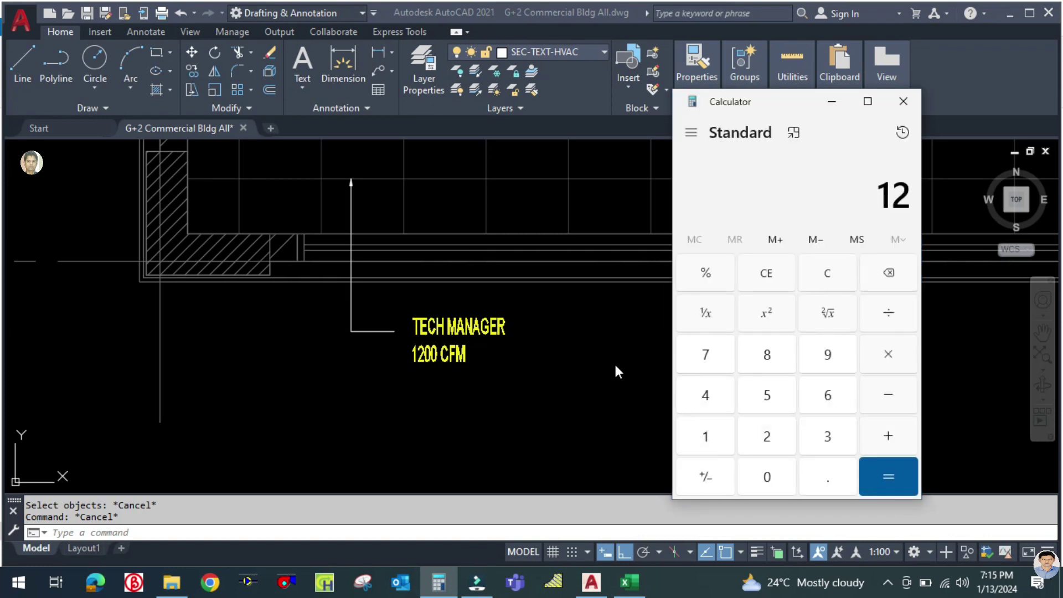
text(00 ÷ )
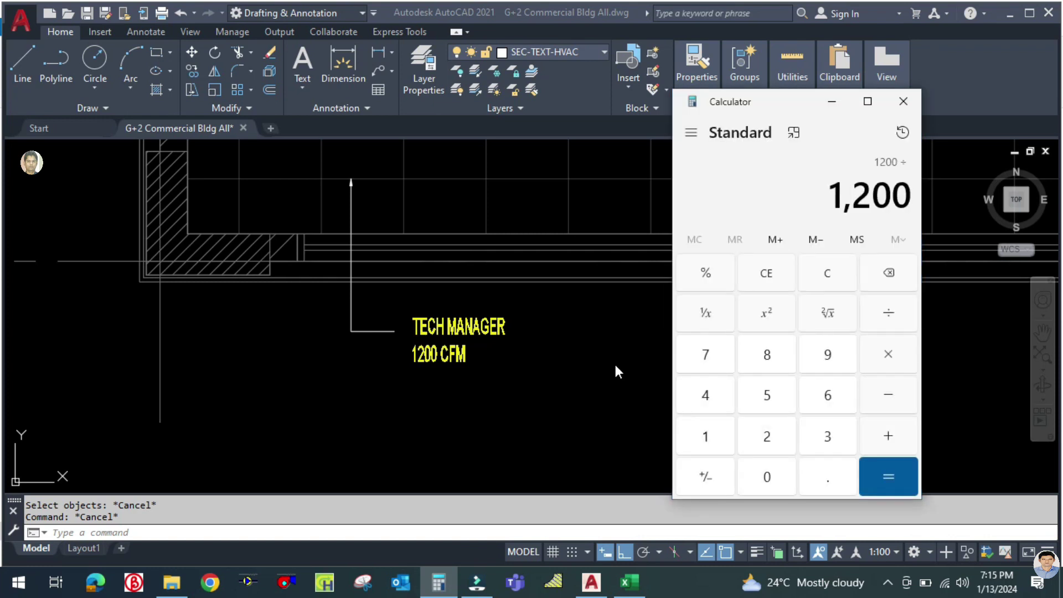
text(500)
key(Return)
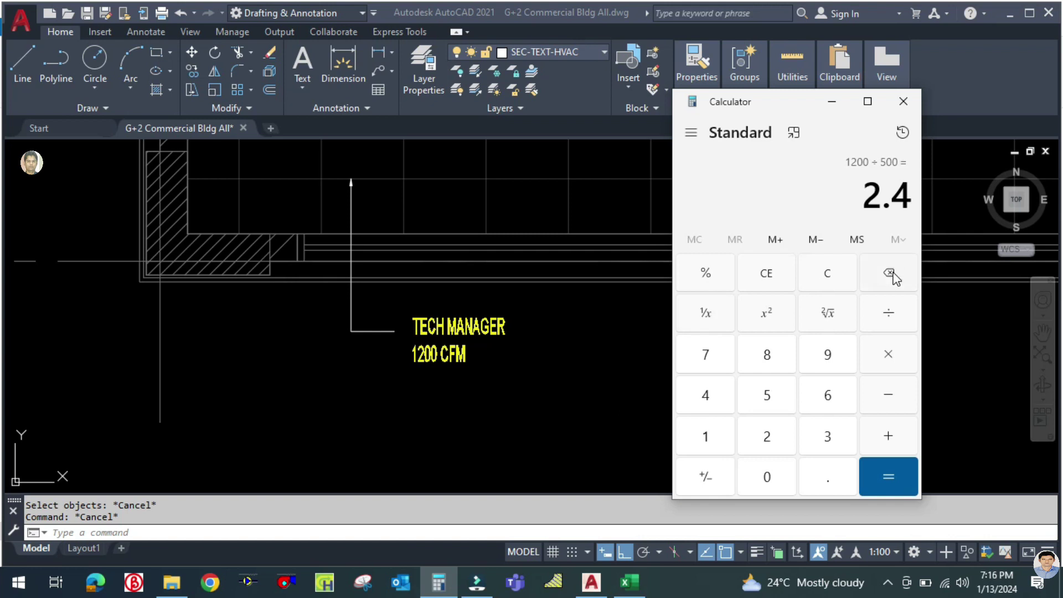
Step: Clear the calculator, divide 1200 by 2, and return to the drawing
click(832, 275)
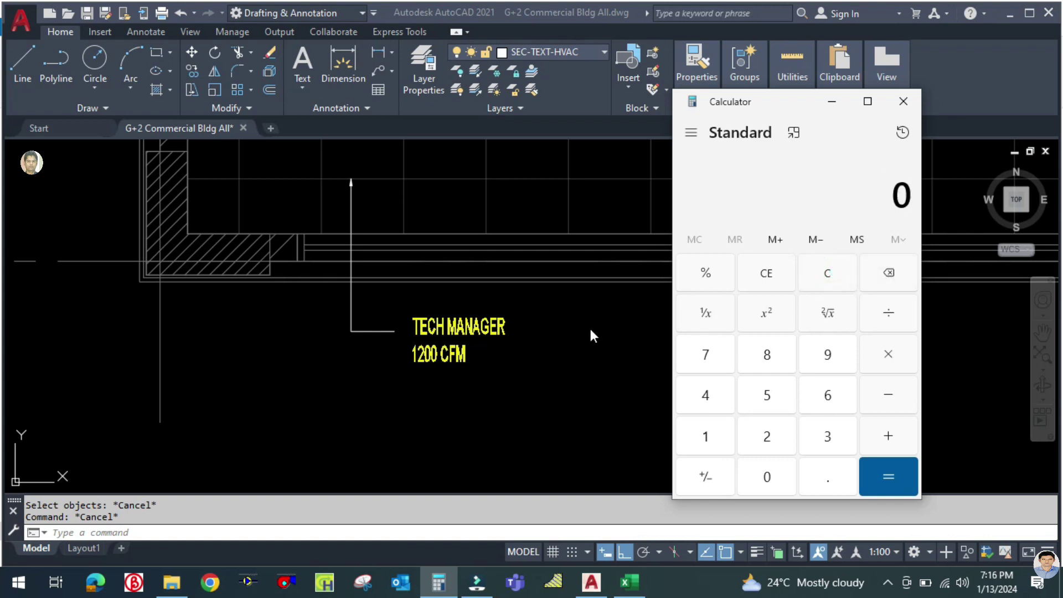
text(600)
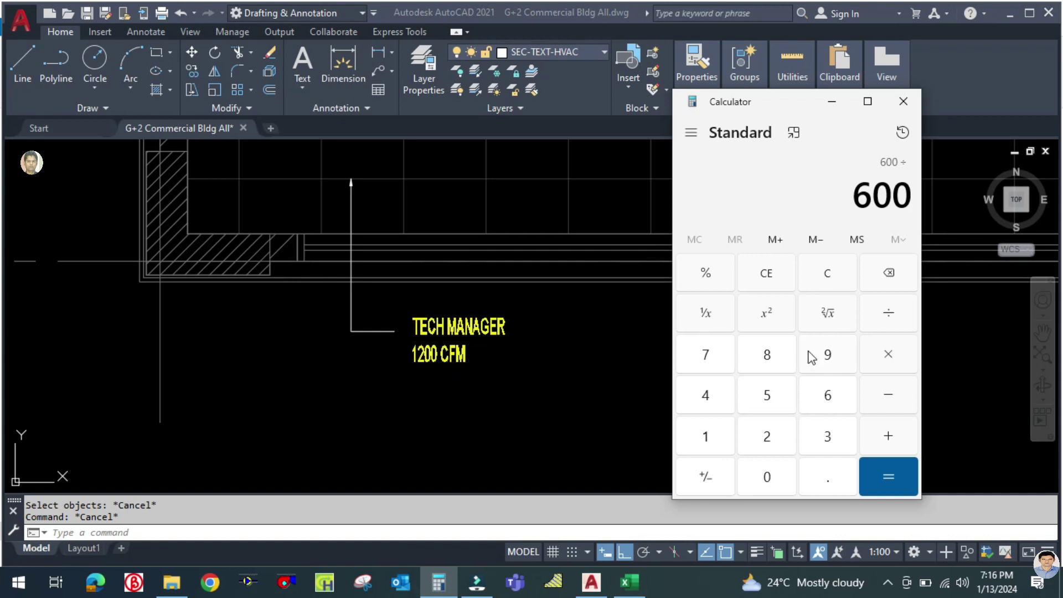
click(827, 275)
text(1200)
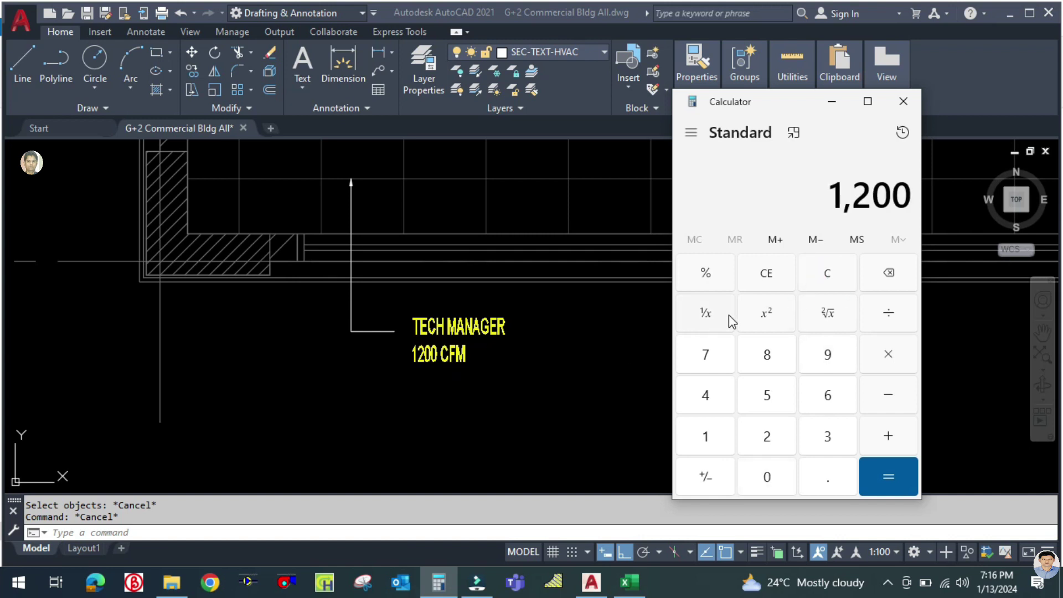
text(/2)
key(Return)
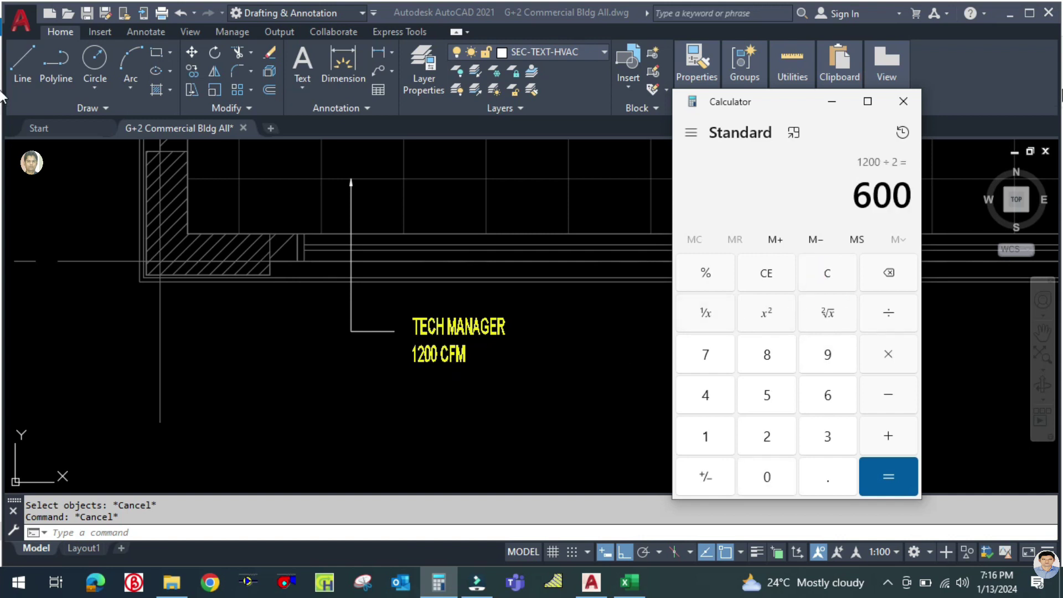
click(831, 101)
key(Escape)
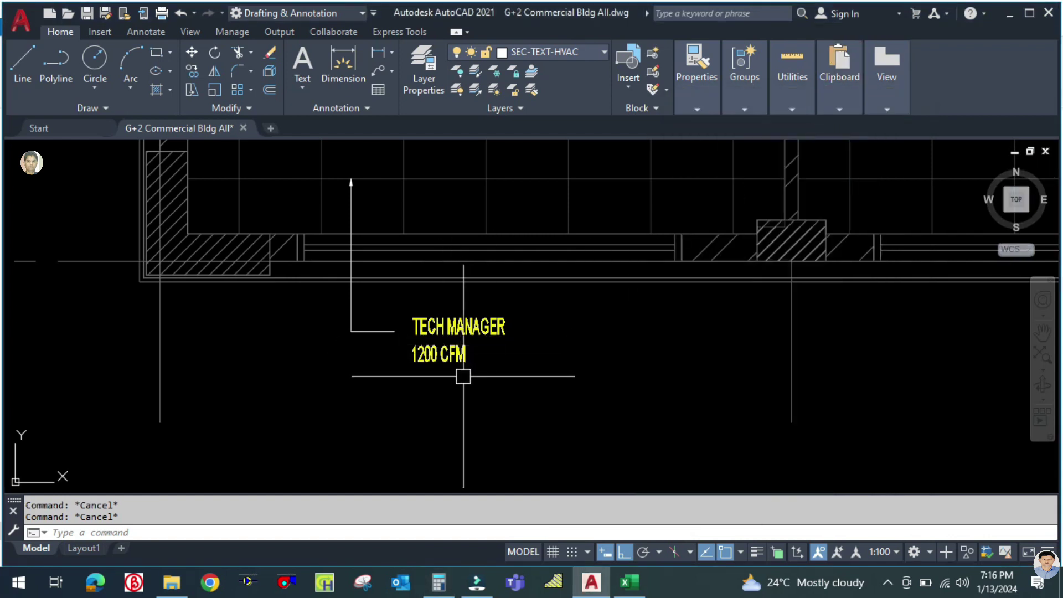
Step: Reopen the TECH MANAGER text beside the leader for editing and center-align both of its lines
click(439, 331)
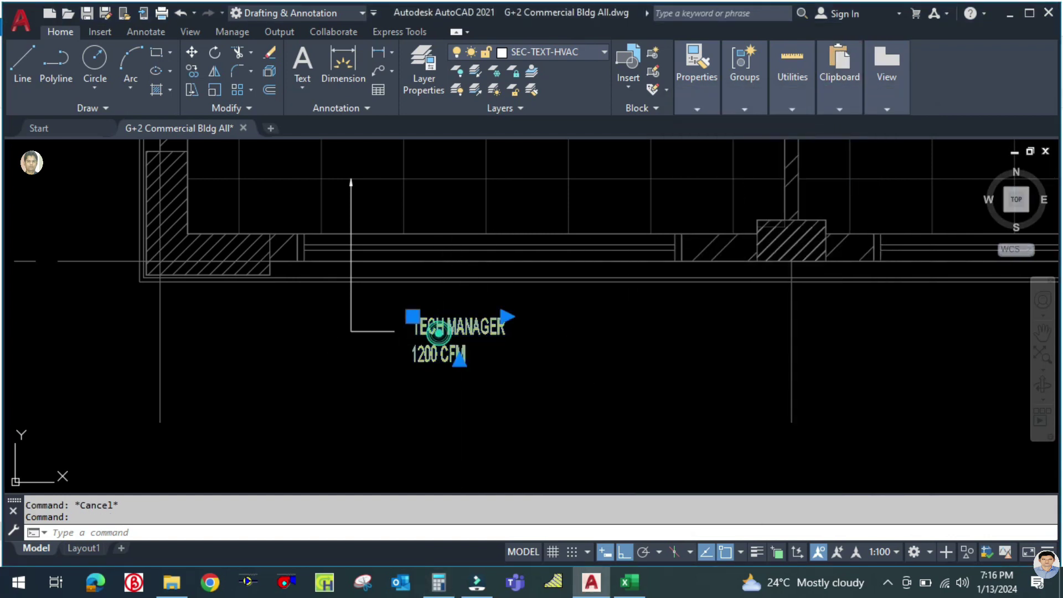
double_click(438, 331)
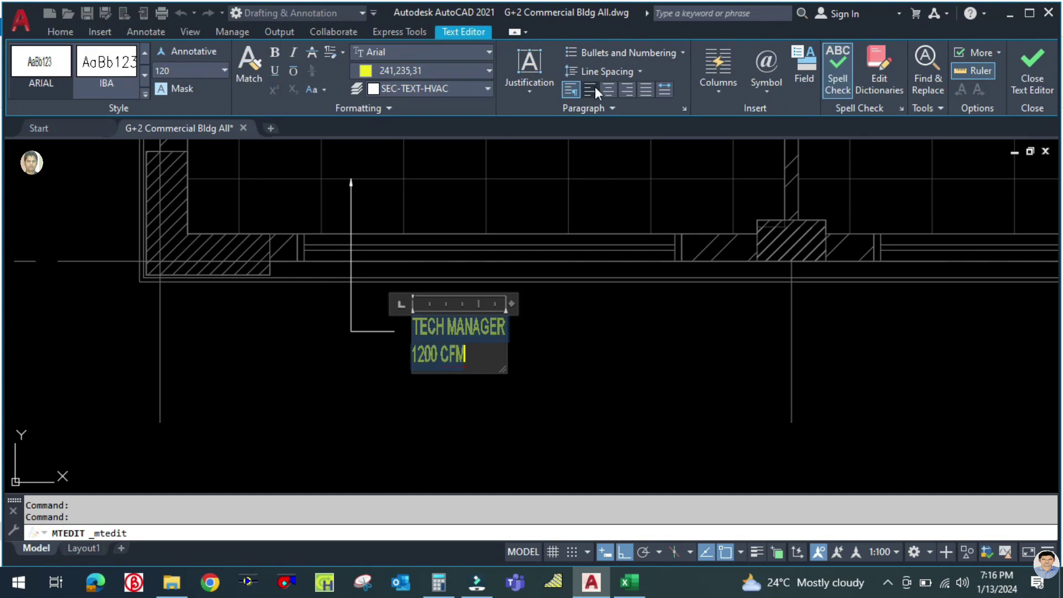
click(611, 90)
click(492, 349)
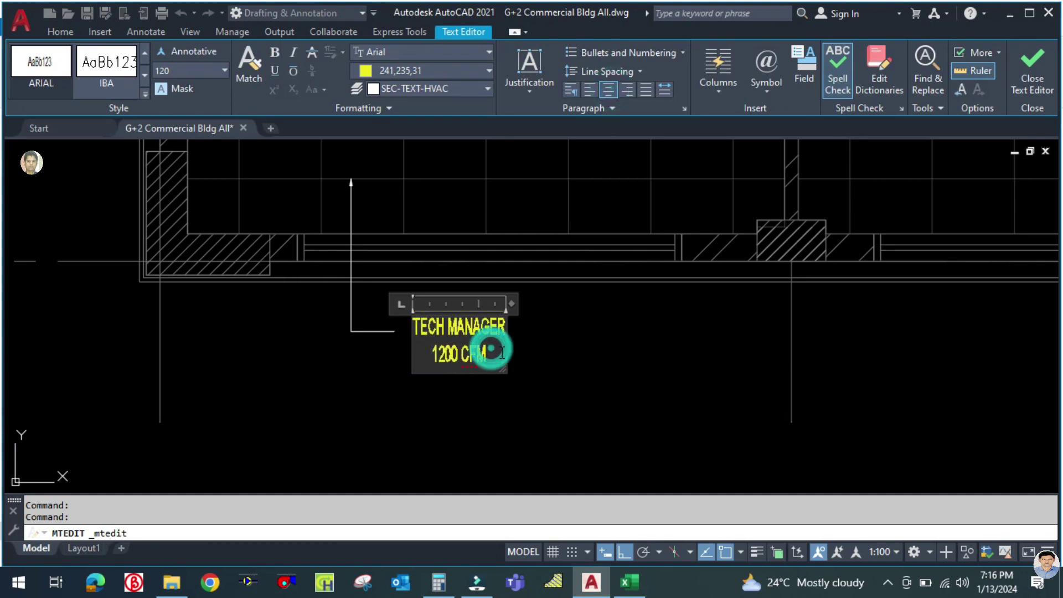
Step: Add the line "NO. OF DIFF - 2" below 1200 CFM in the TECH MANAGER text
key(Return)
text(NO)
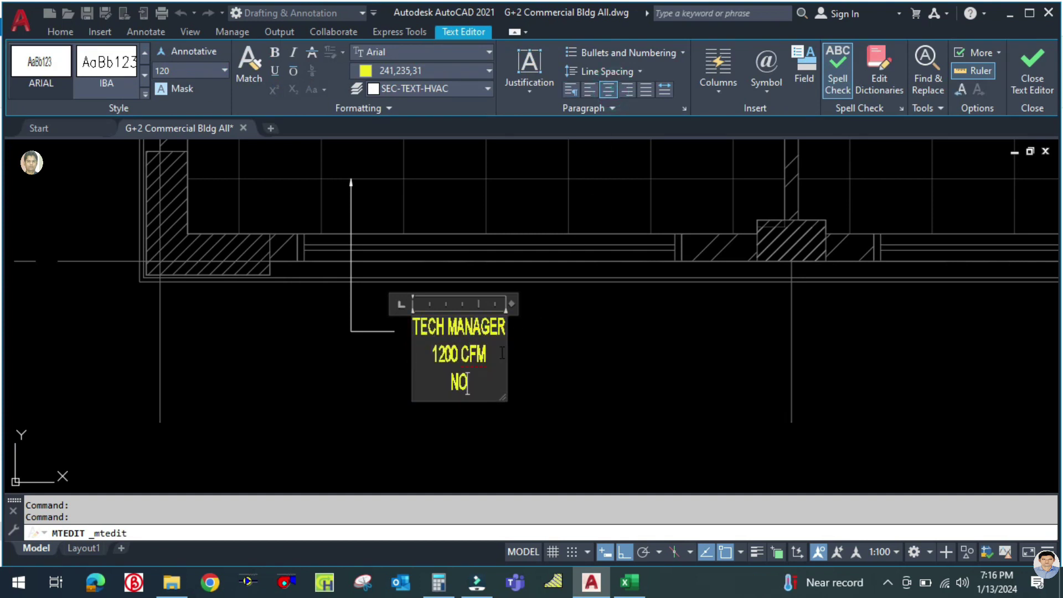
text(. OF)
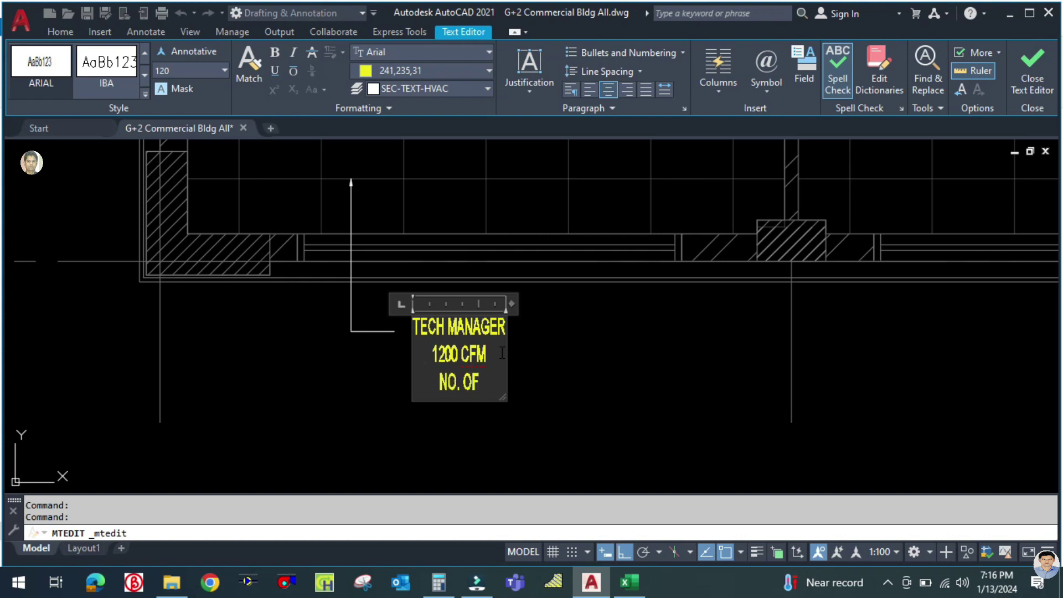
text( DIFF)
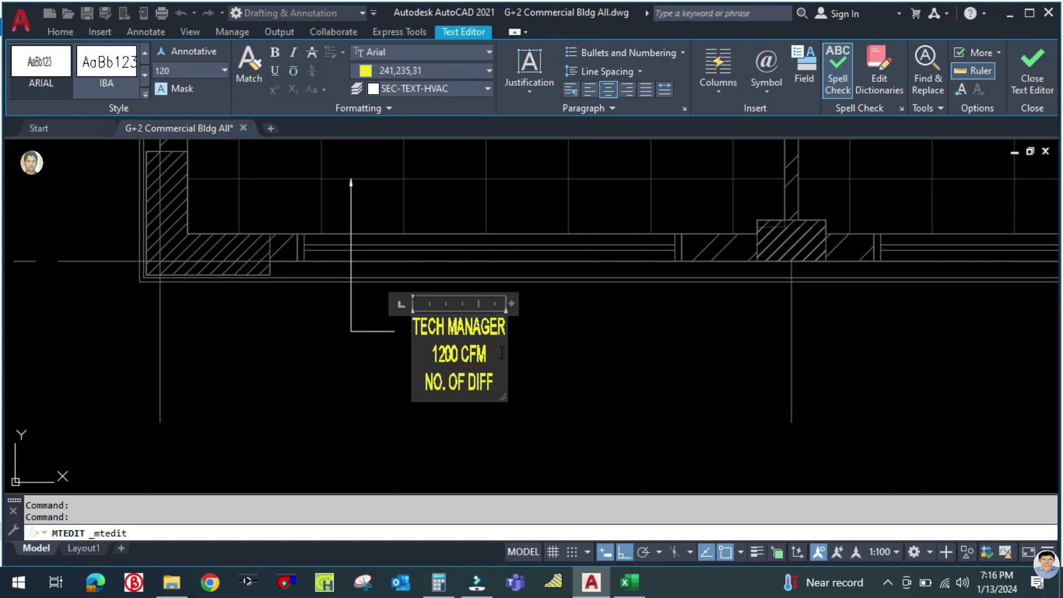
text( -)
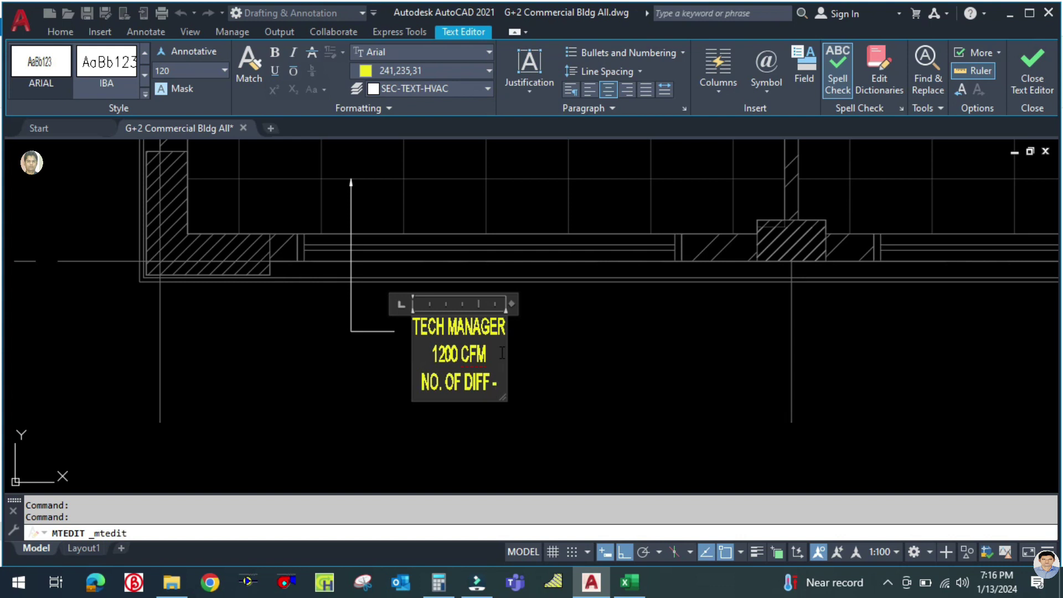
text( 2)
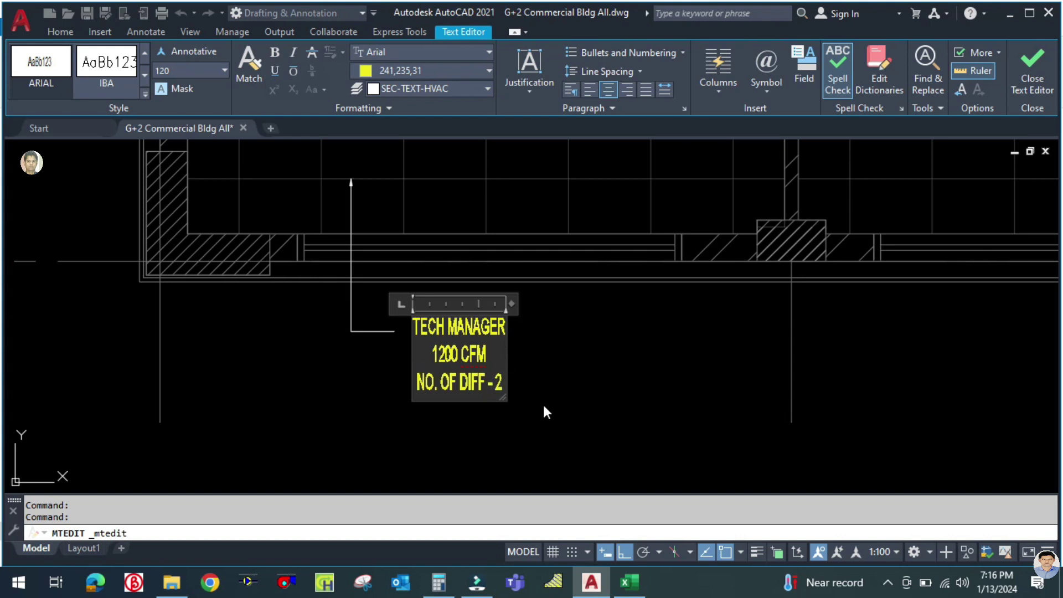
Step: Add the line "EACH DIFF CFM - 600" below the diffuser count and widen the text so it fits on one line
key(Return)
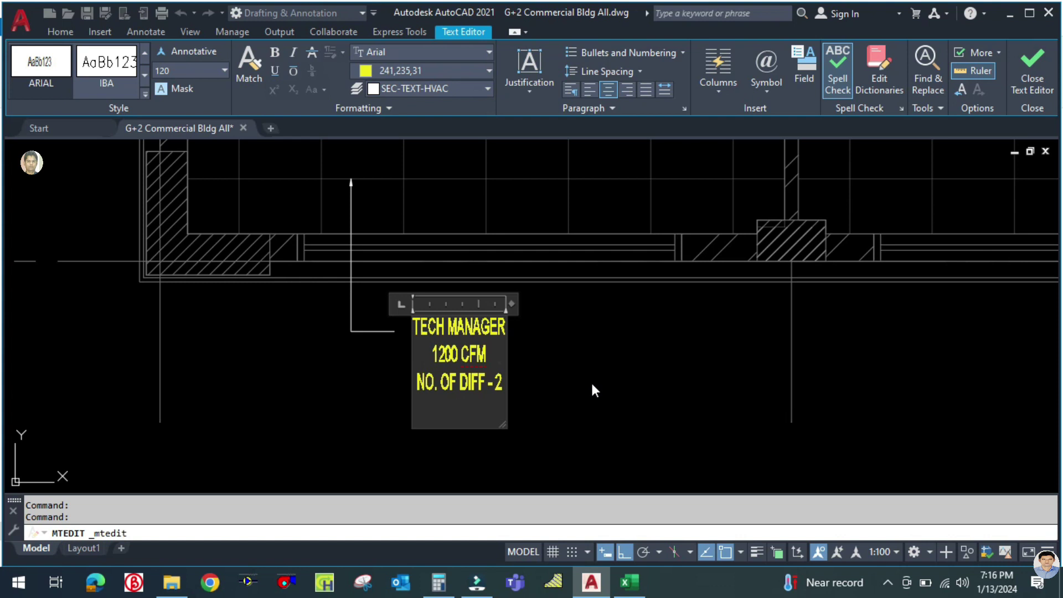
text(EACH DI)
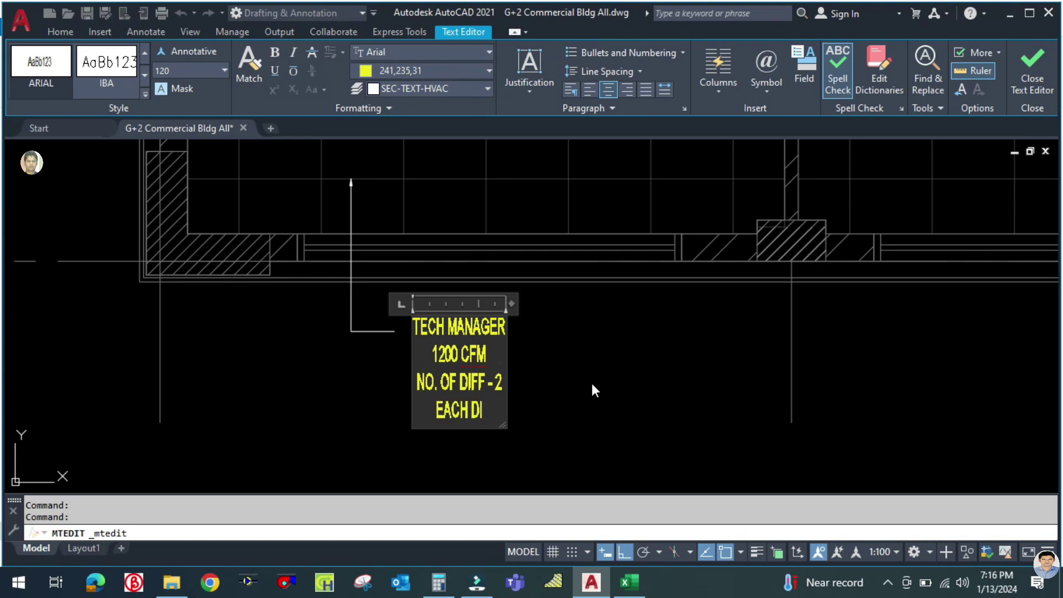
text(FF CFM)
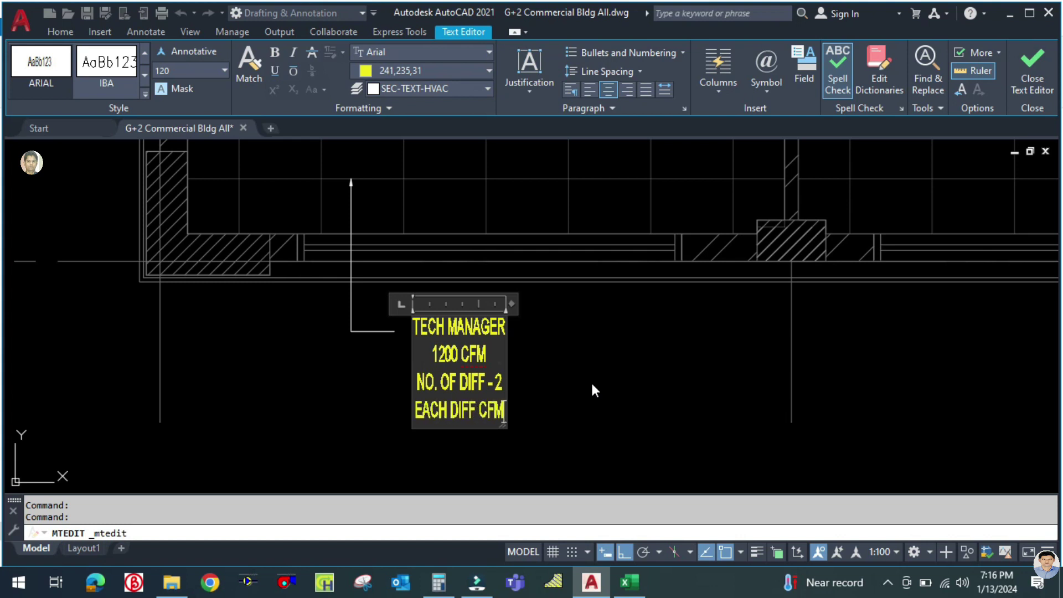
key(Return)
text(- 600)
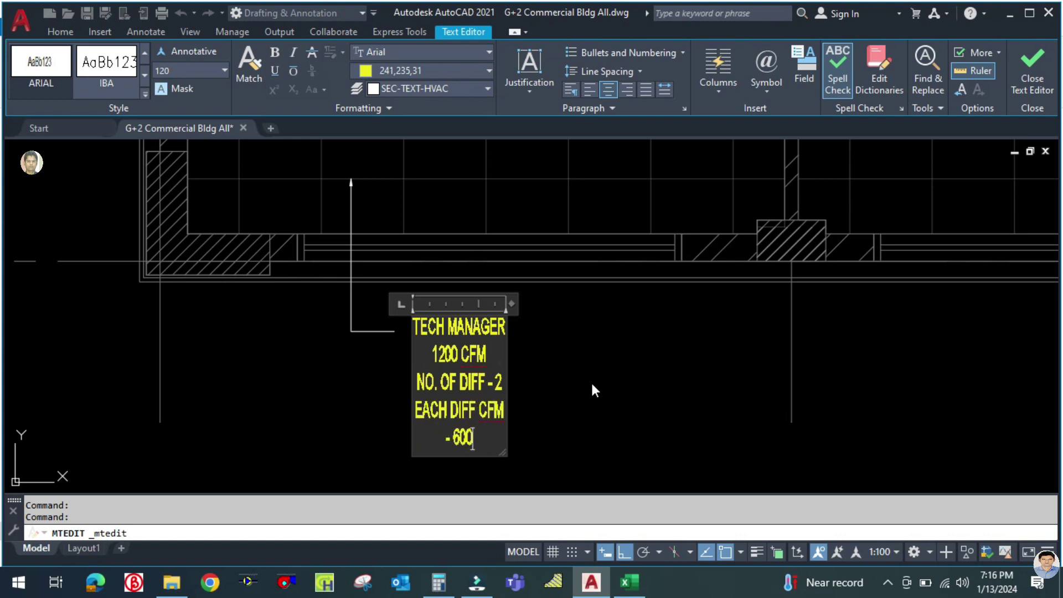
drag(510, 303, 599, 304)
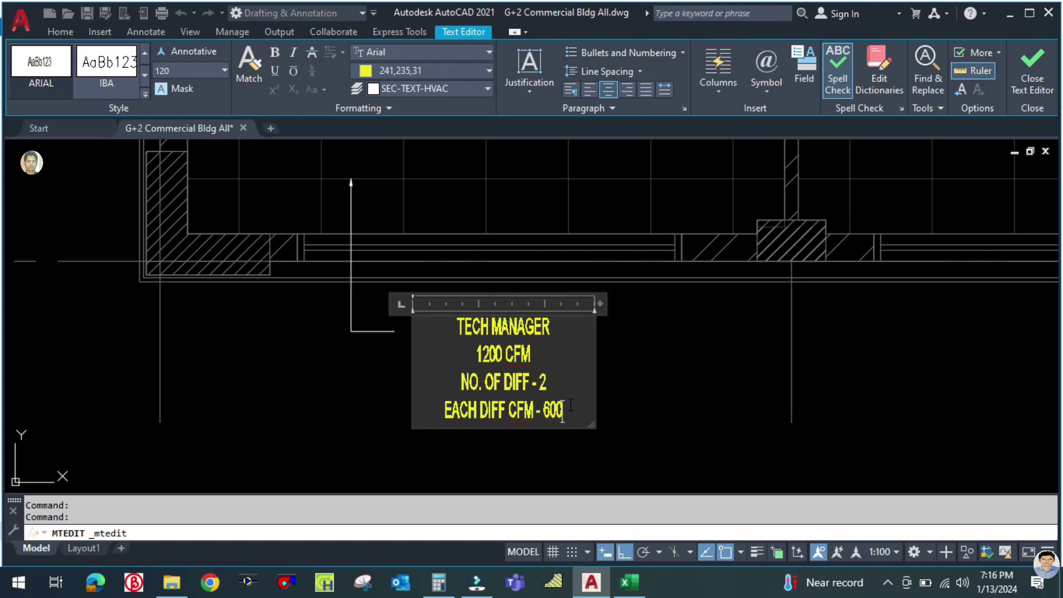
key(Return)
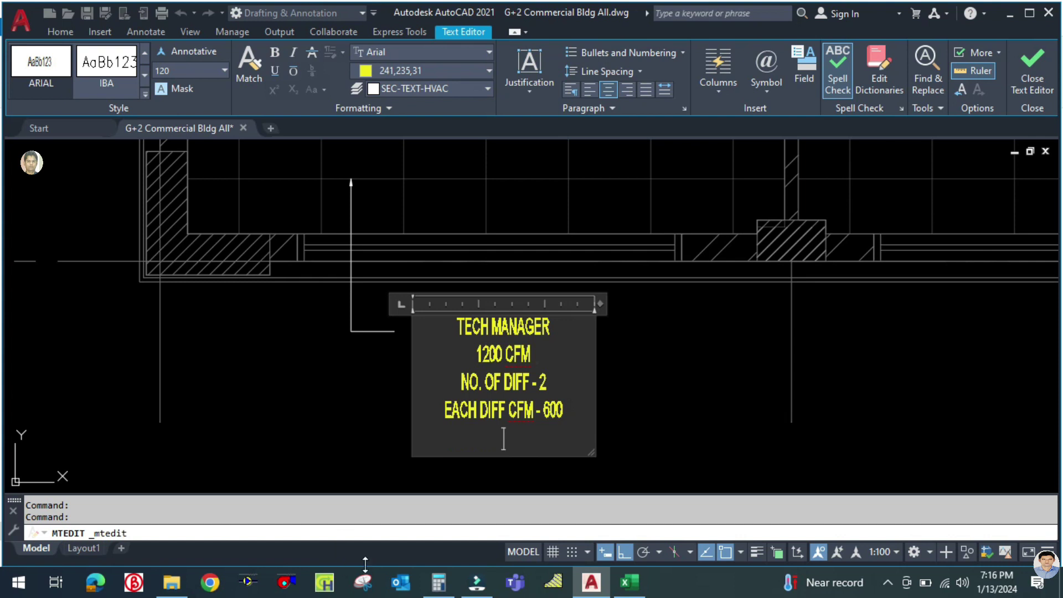
Step: Clear the calculator and, on Sheet2 of the Excel tonnage workbook, enter Q in cell I18
click(439, 582)
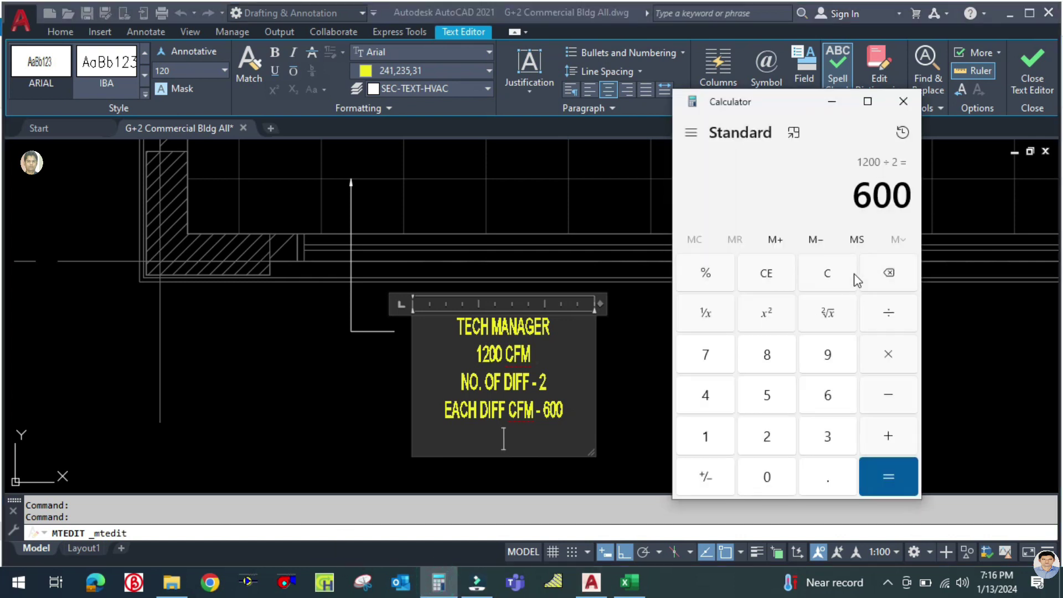
click(828, 274)
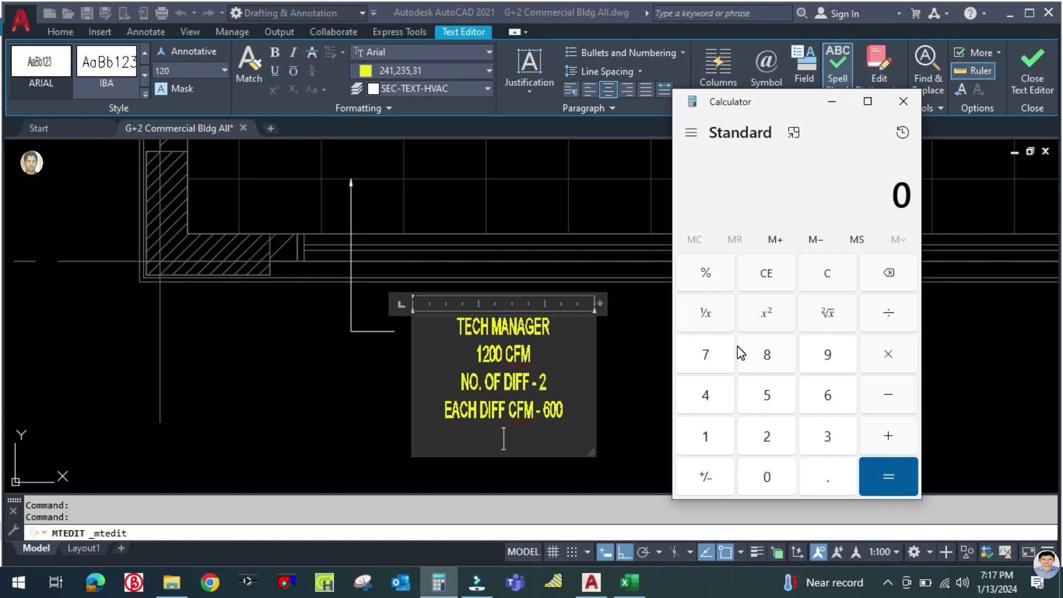
click(634, 575)
click(166, 539)
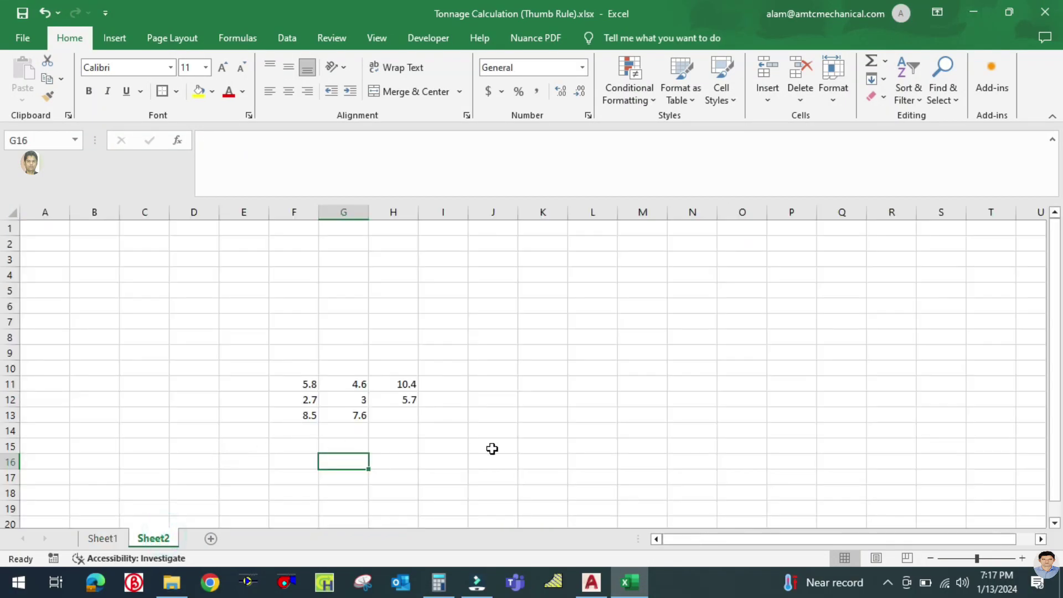
scroll(491, 446, down, 2)
click(436, 398)
text(Q)
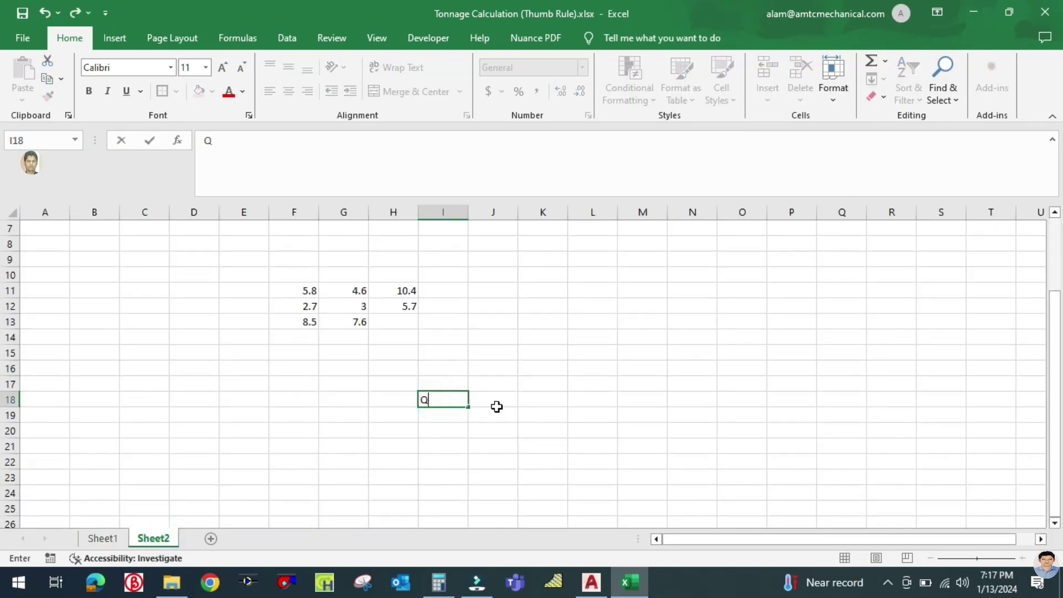
click(487, 399)
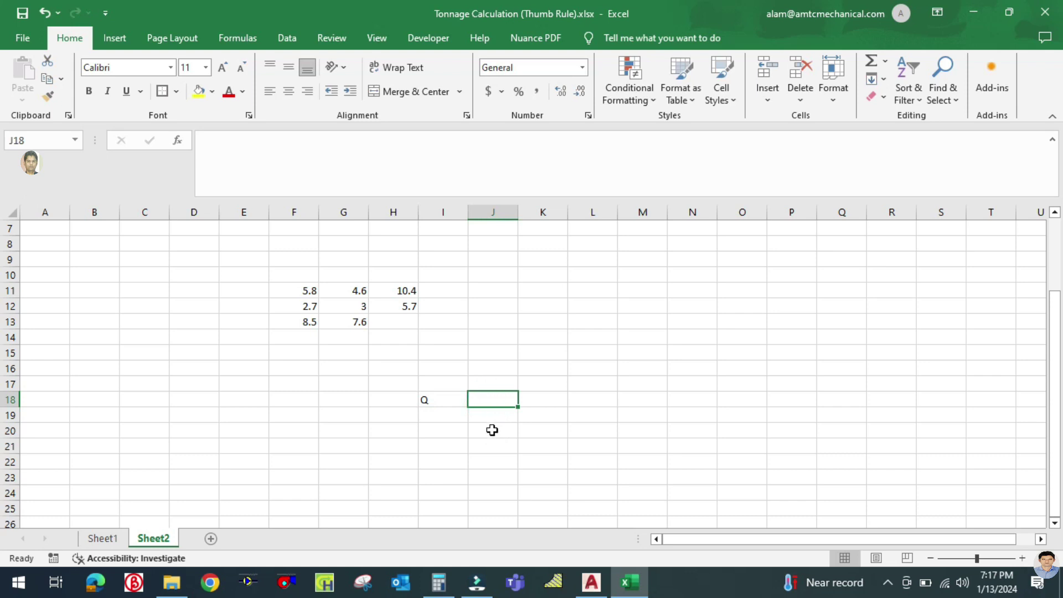
text(=)
click(492, 430)
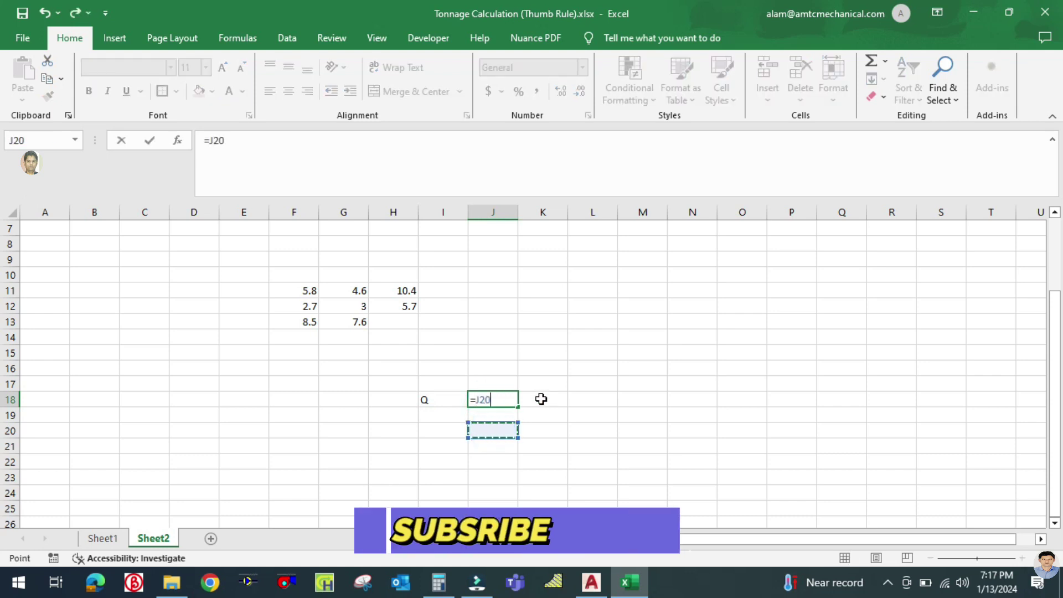
key(Escape)
click(493, 435)
click(491, 397)
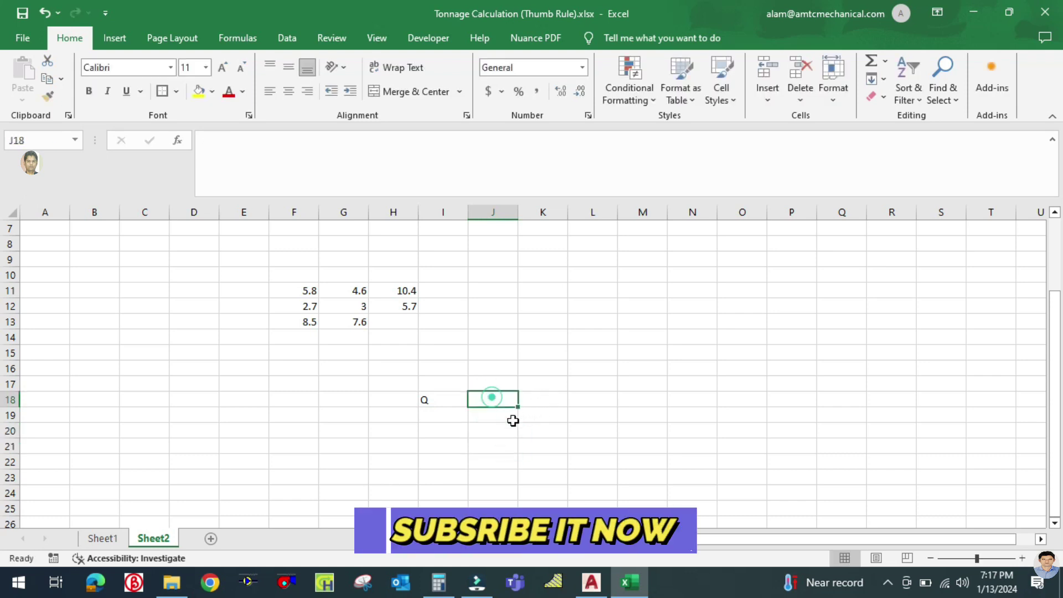
Step: Complete the air flow equation in row 18 by entering =, A, X and V in cells J18 to M18
text(=)
key(Tab)
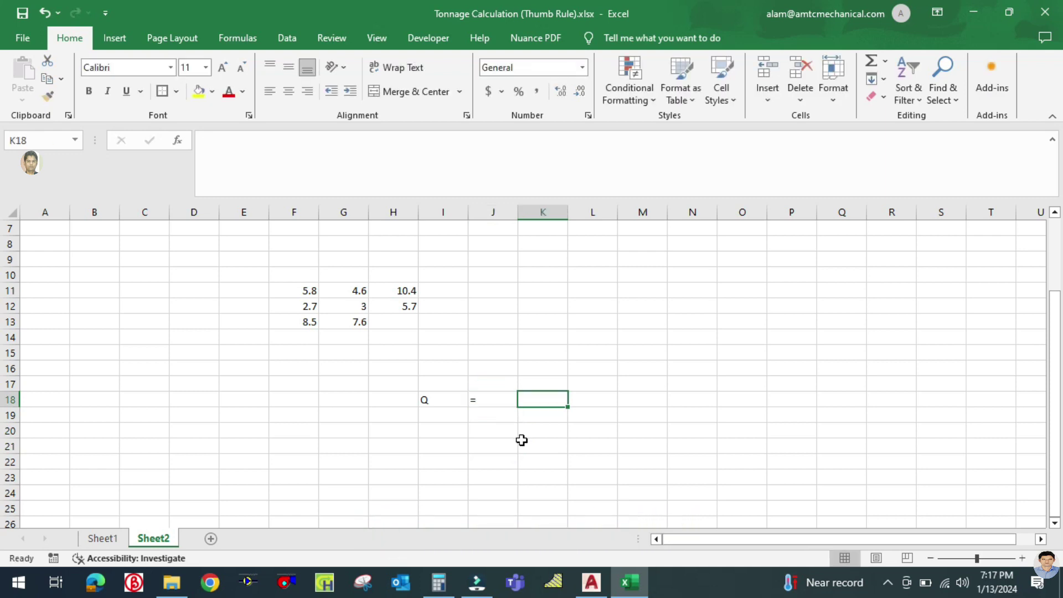
text(A)
click(597, 397)
text(X)
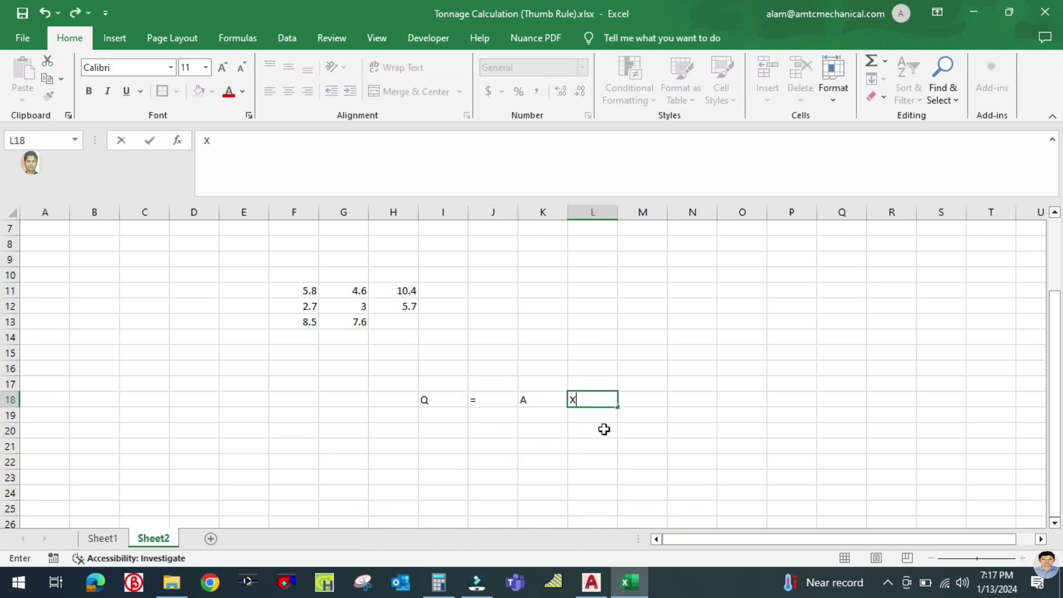
click(638, 404)
text(V)
click(609, 461)
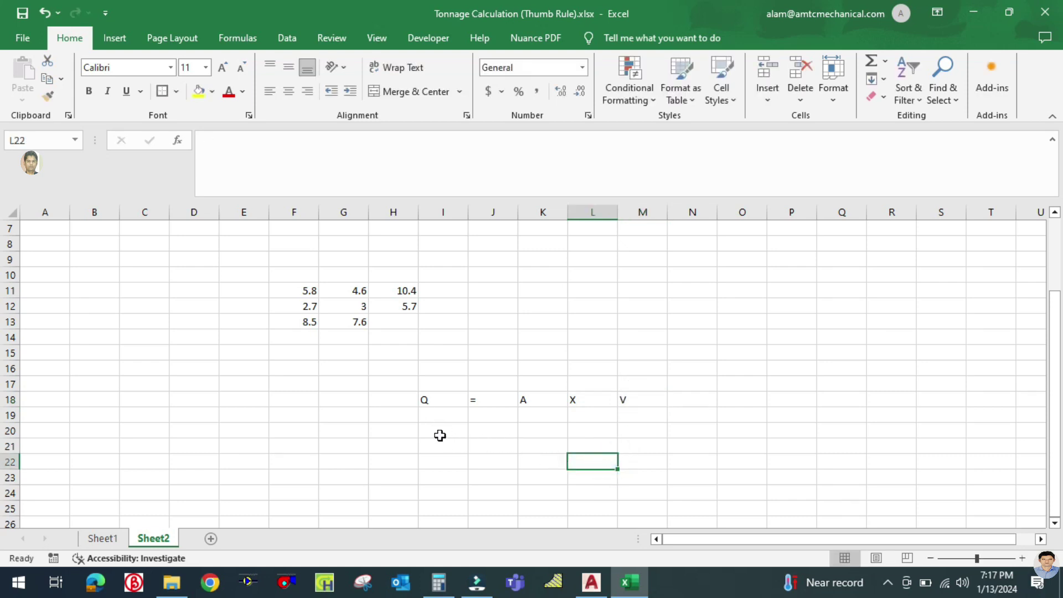
Step: Enter 600 in I19 under Q and copy the equals sign from J18 into J19
click(439, 414)
text(600)
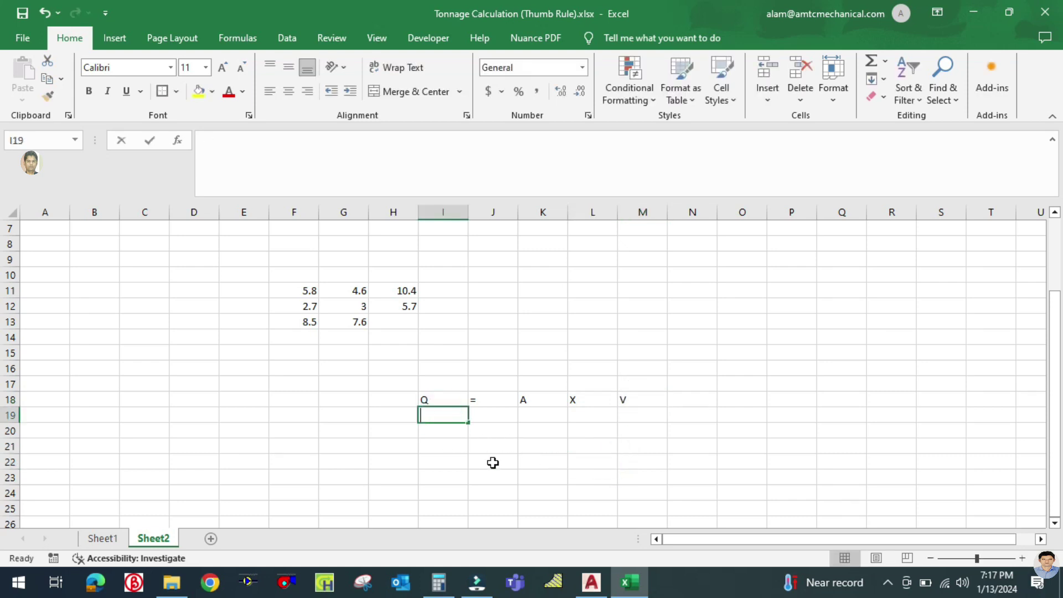
drag(519, 454, 497, 397)
click(496, 397)
key(ctrl+c)
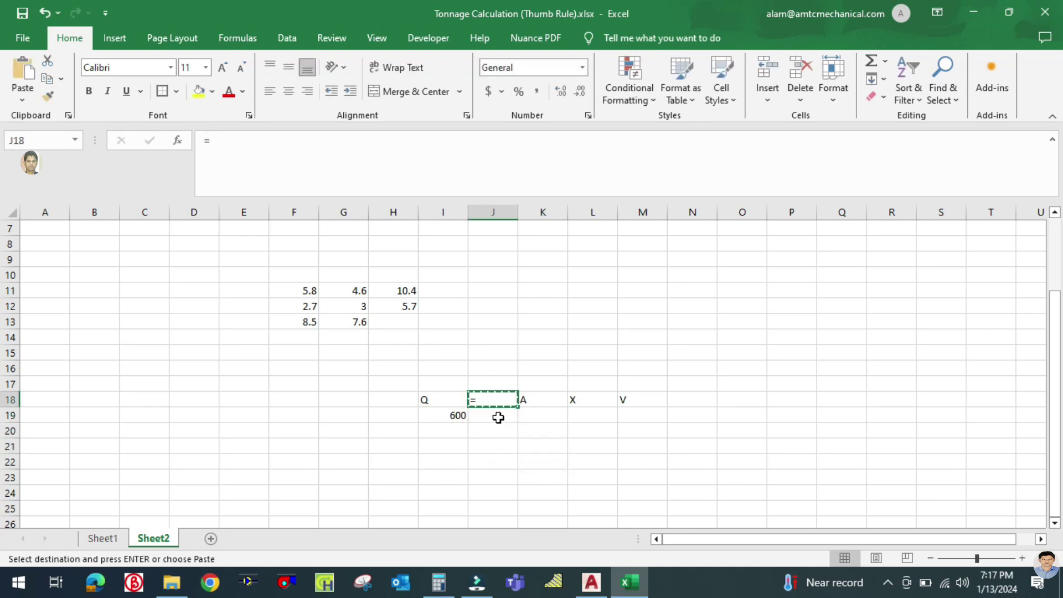
click(499, 416)
key(ctrl+v)
click(501, 449)
Step: Enter A in K19 and the velocity 500 in M19
click(540, 415)
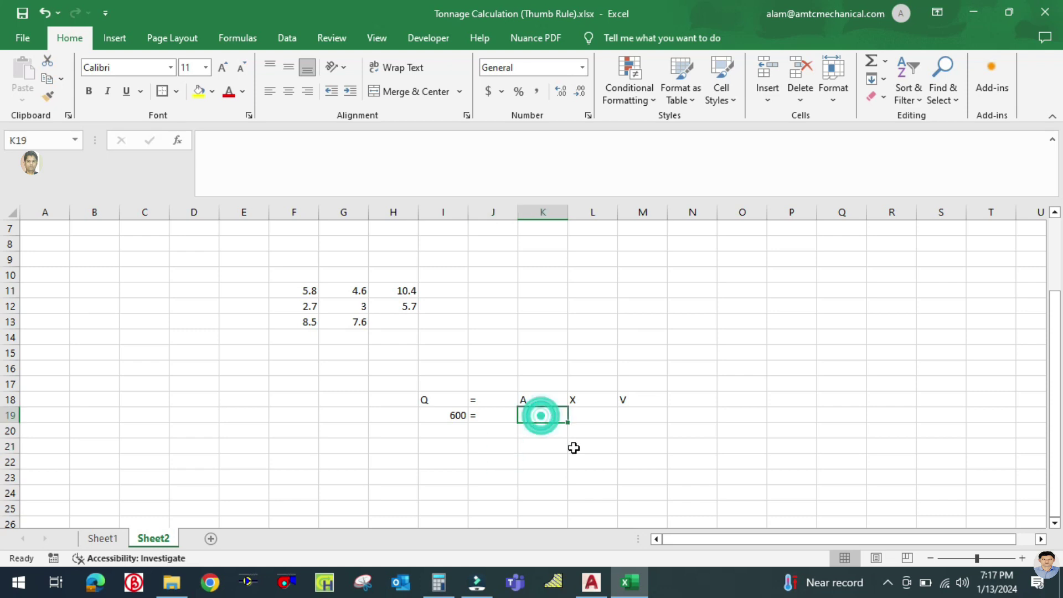
text(A)
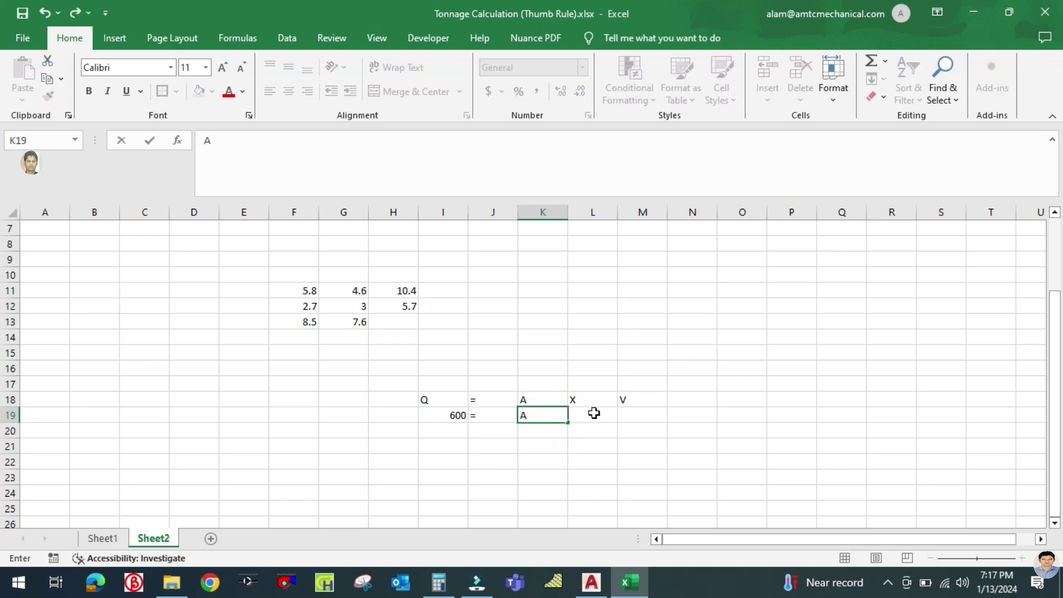
click(592, 415)
click(638, 418)
text(500)
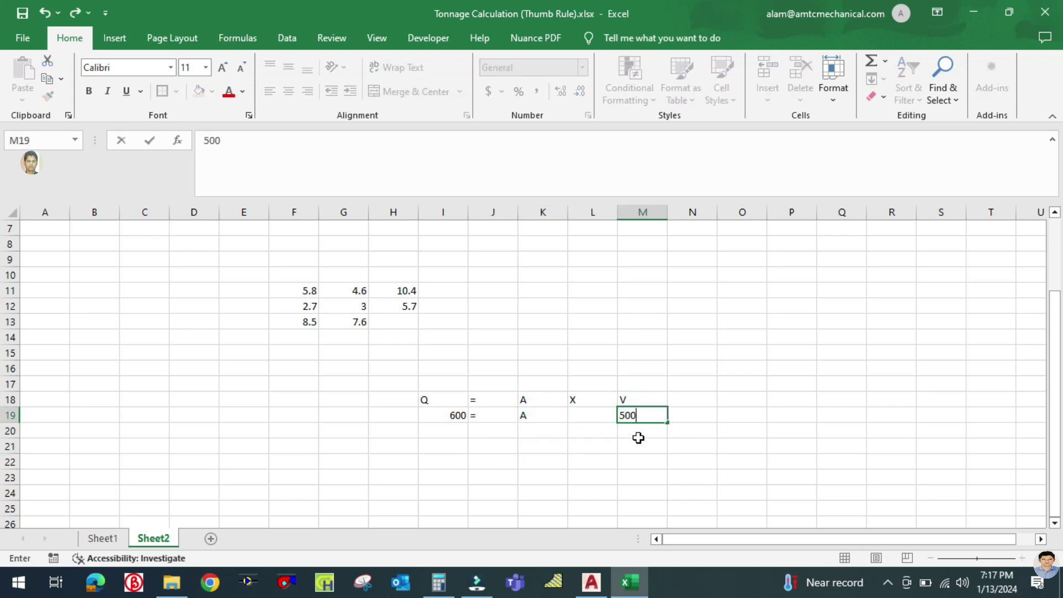
key(Return)
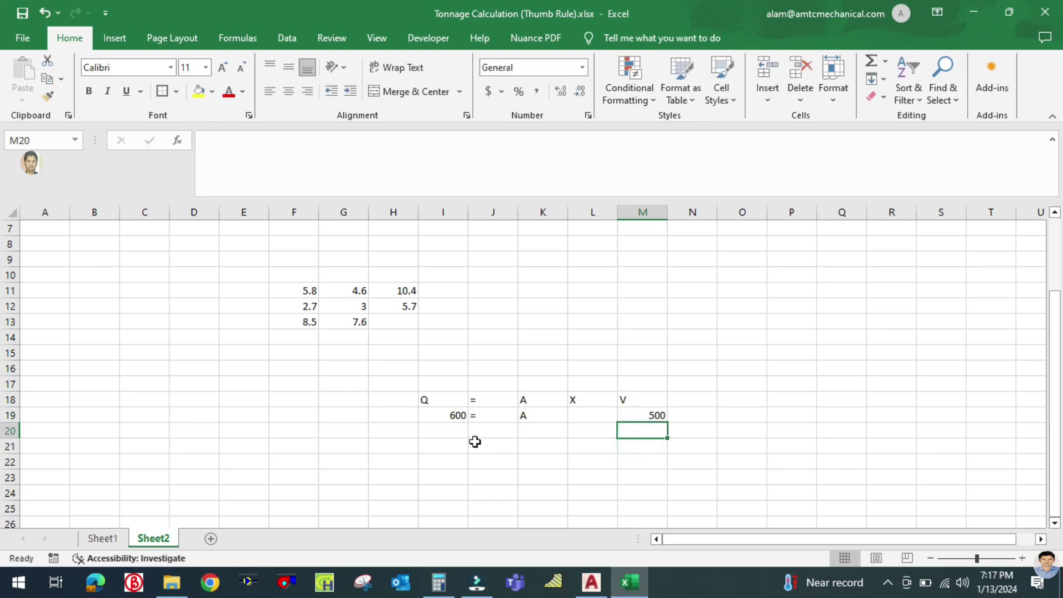
Step: Write the rearranged equation A = Q / V in cells I20 to K20, filling the equals sign down from J19
click(439, 430)
text(A)
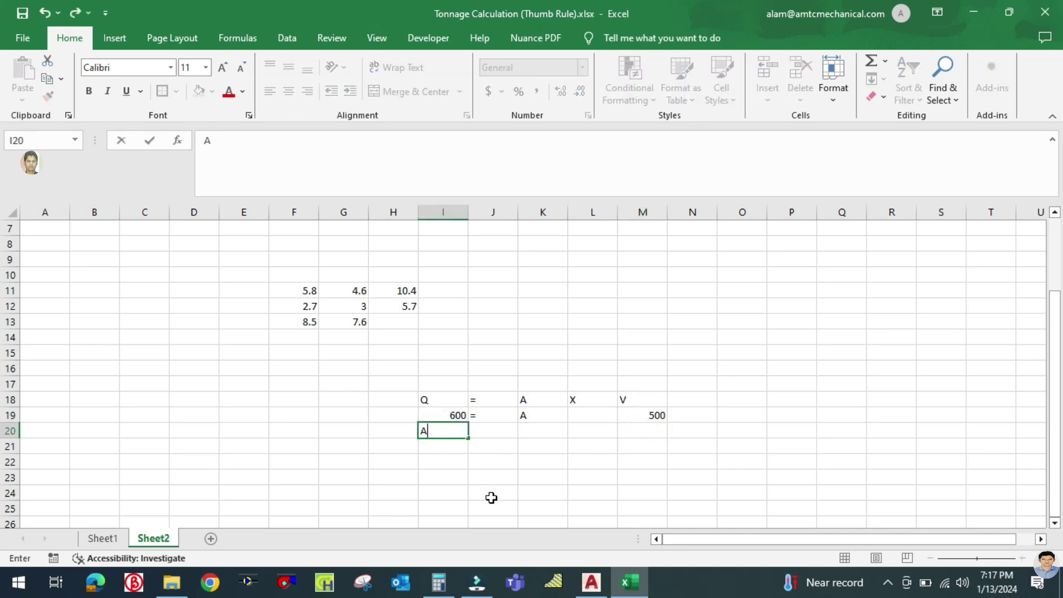
click(507, 433)
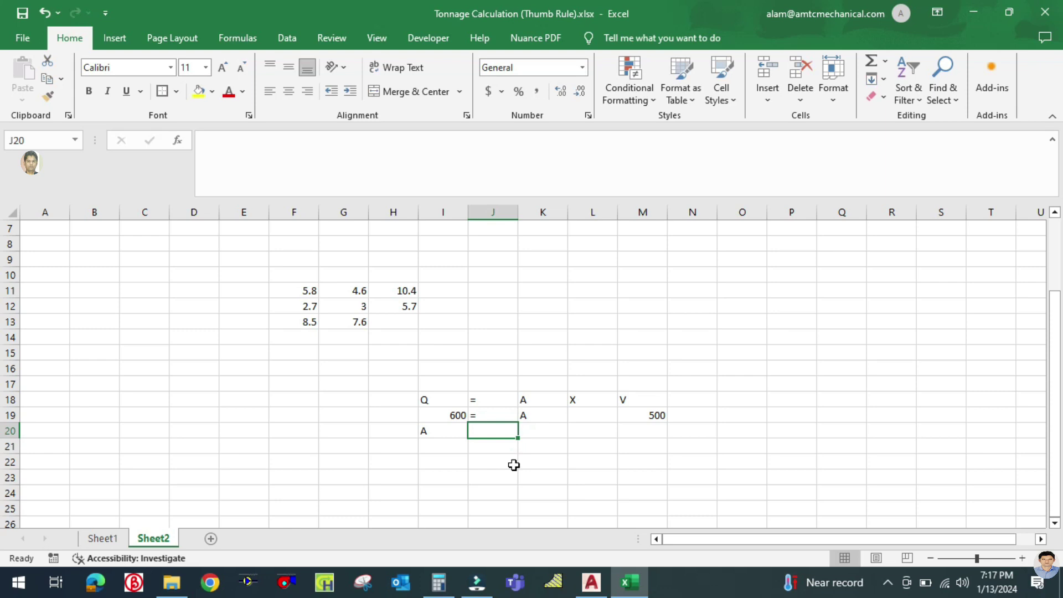
drag(495, 415, 493, 427)
key(ctrl+d)
click(526, 474)
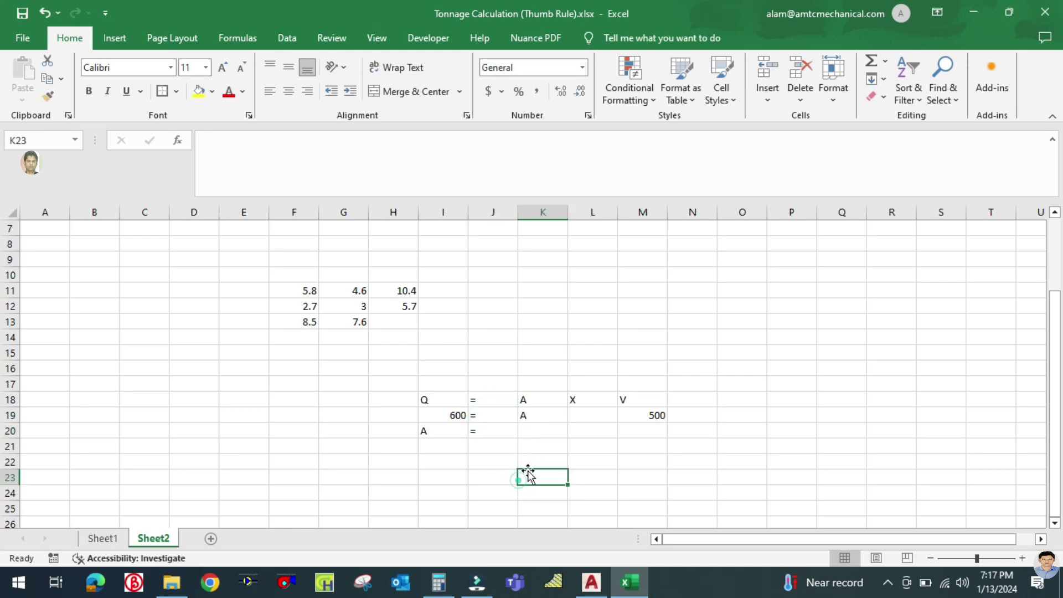
click(543, 432)
text(Q/V)
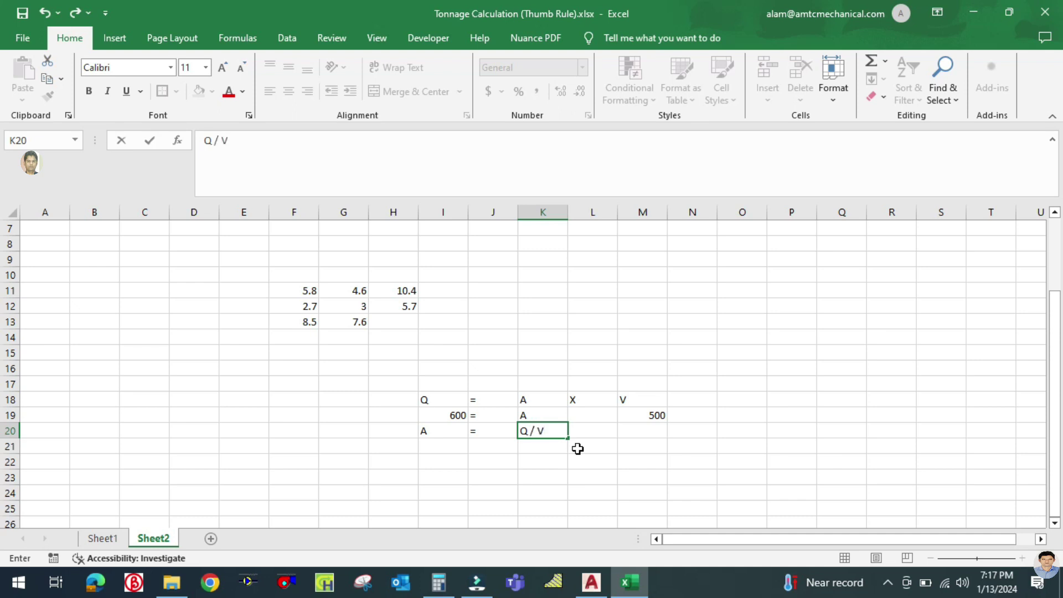
click(550, 476)
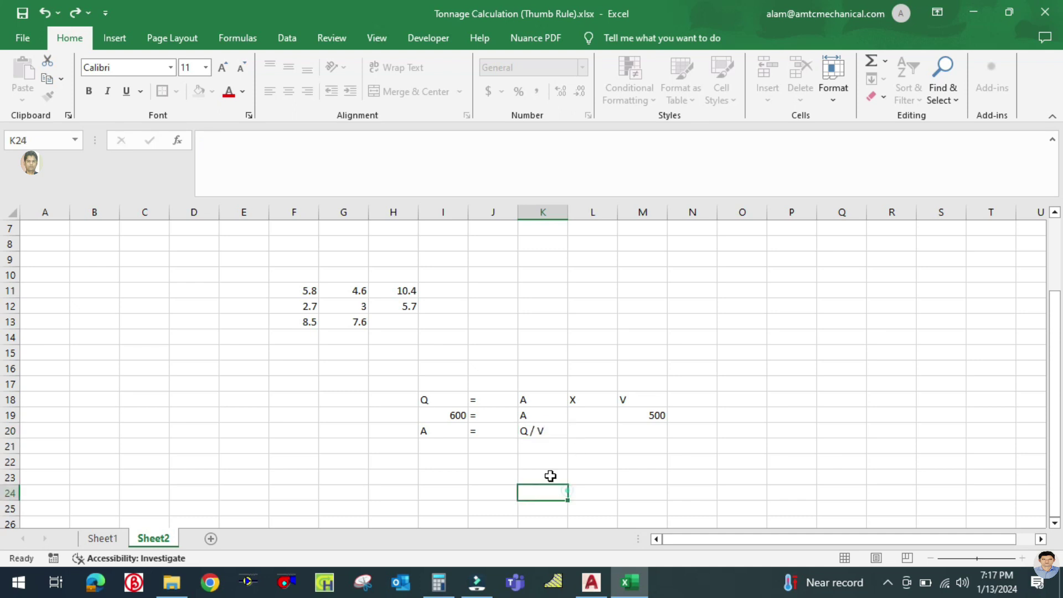
Step: Fill the equals sign down from J20 into J21
click(493, 448)
drag(494, 433, 495, 443)
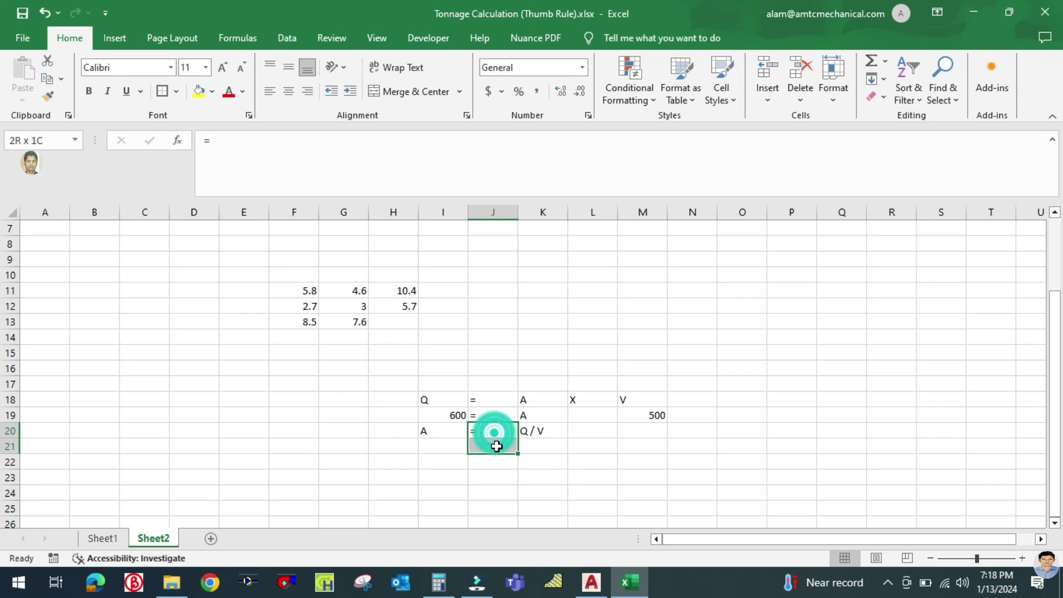
key(ctrl+d)
click(656, 460)
Step: Switch to Calculator and divide the 600 air flow by the 500 velocity to get the area
click(451, 570)
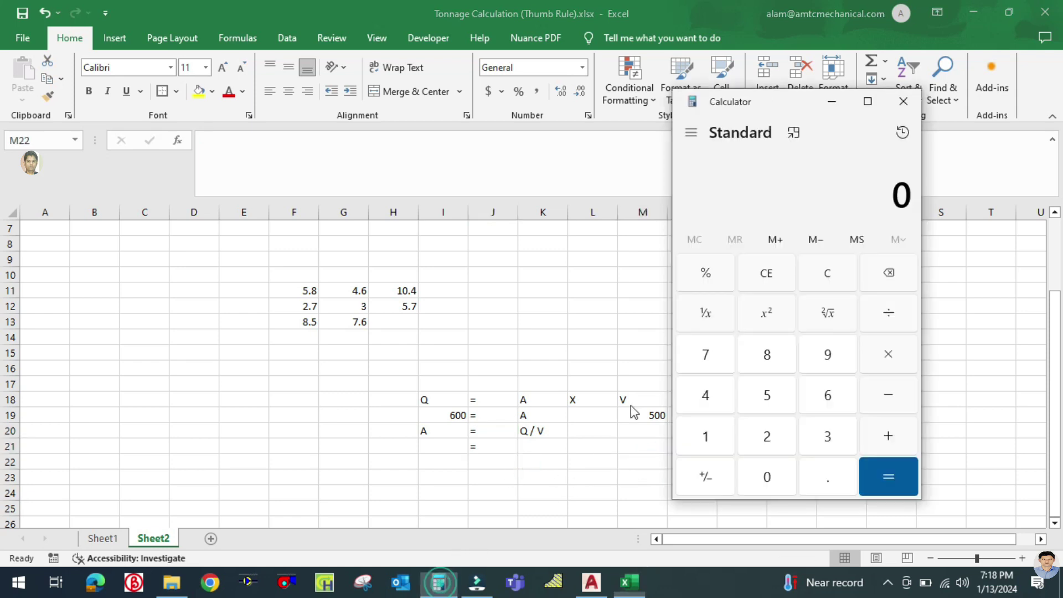
click(827, 275)
text(600/)
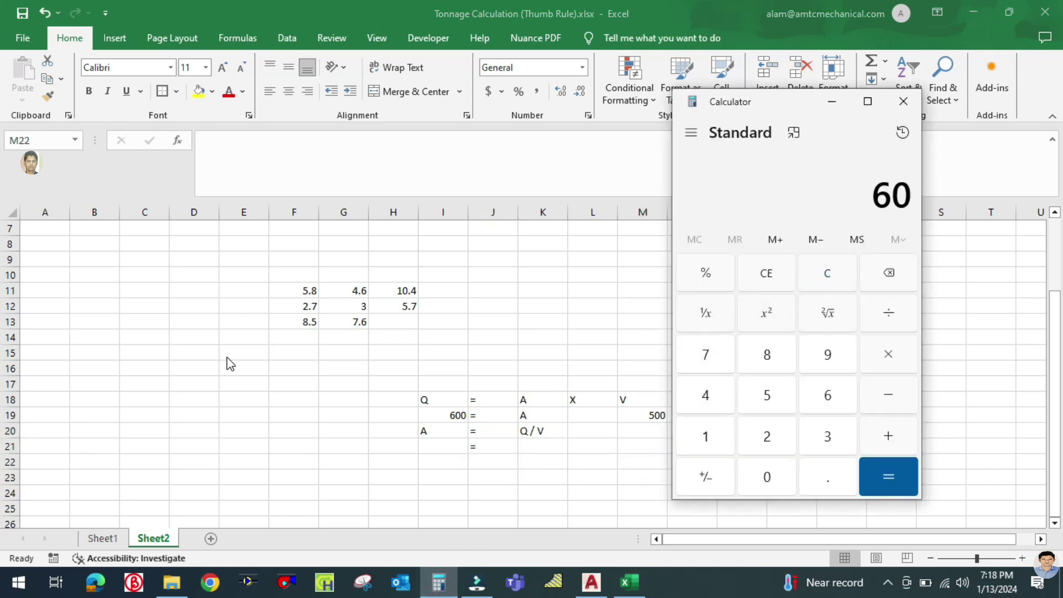
text(500)
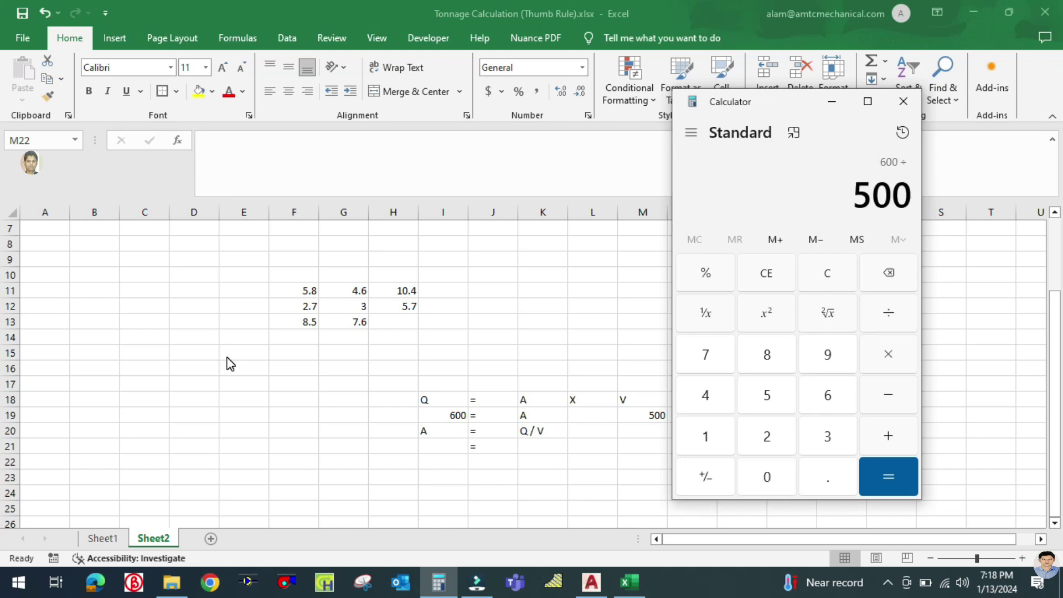
key(Return)
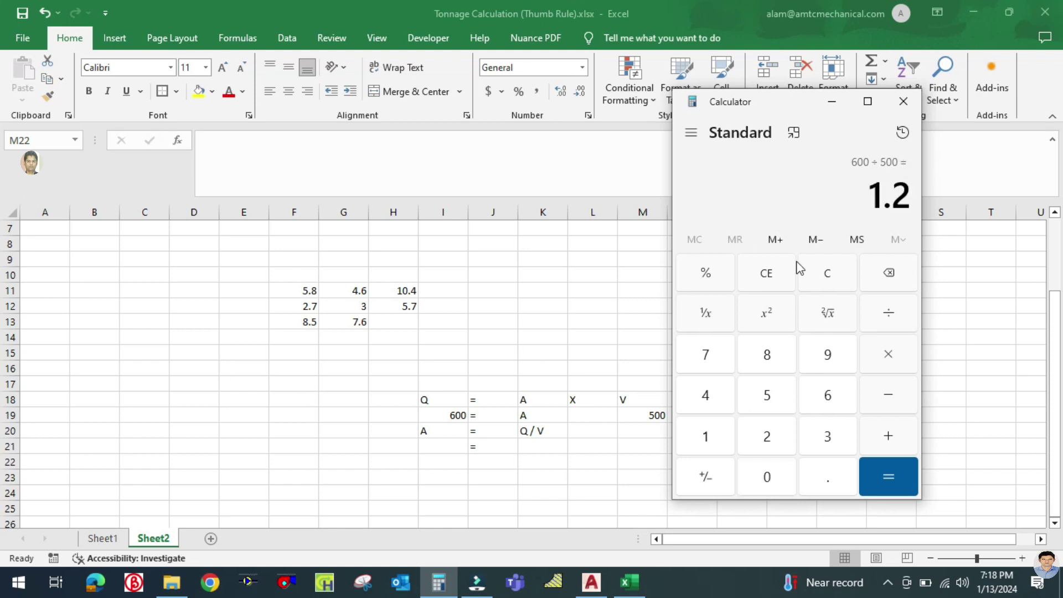
Step: Multiply the area by 144 and take its square root to get the neck side in inches
text(*144)
key(Return)
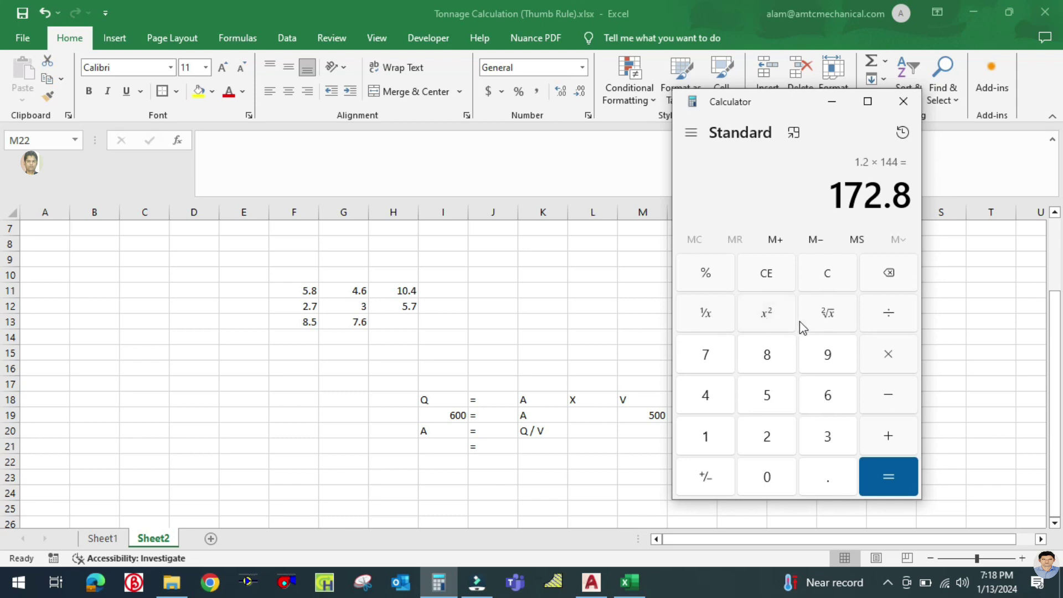
click(828, 312)
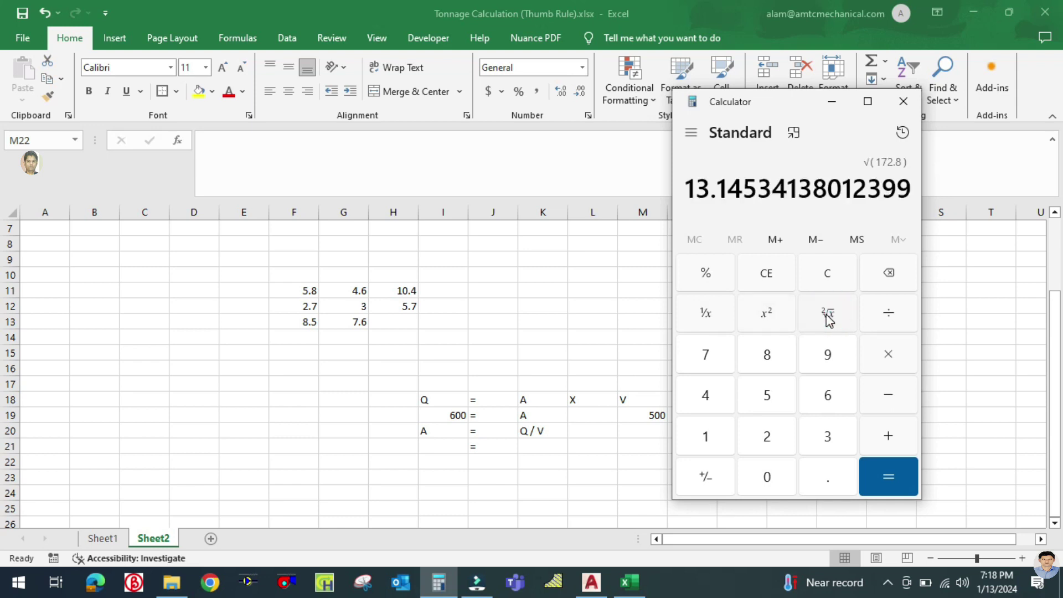
click(836, 109)
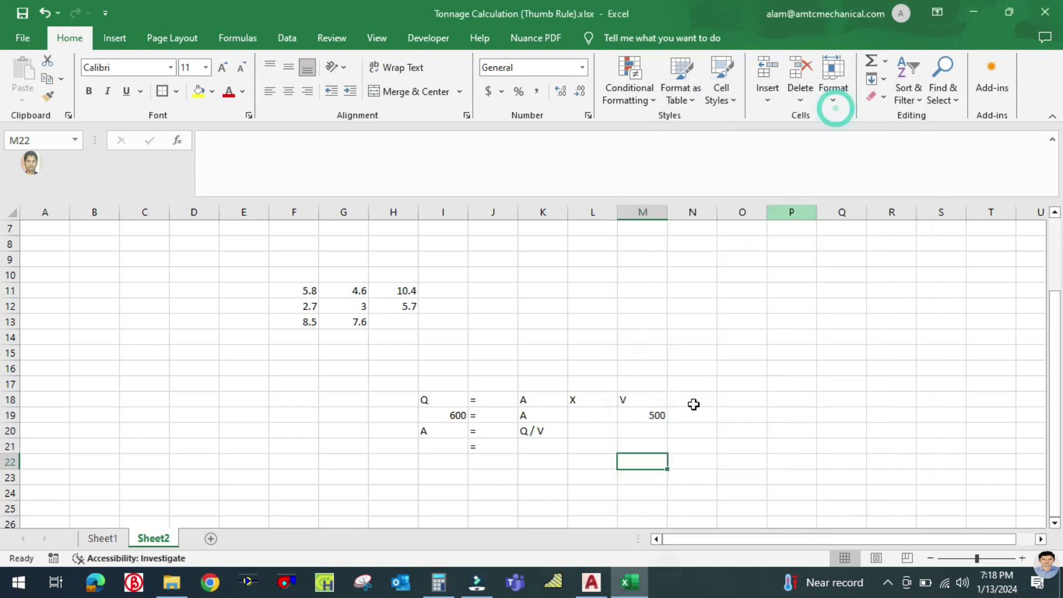
Step: Return to the calculated square root and multiply it by 25 to convert the neck side to millimetres
click(541, 445)
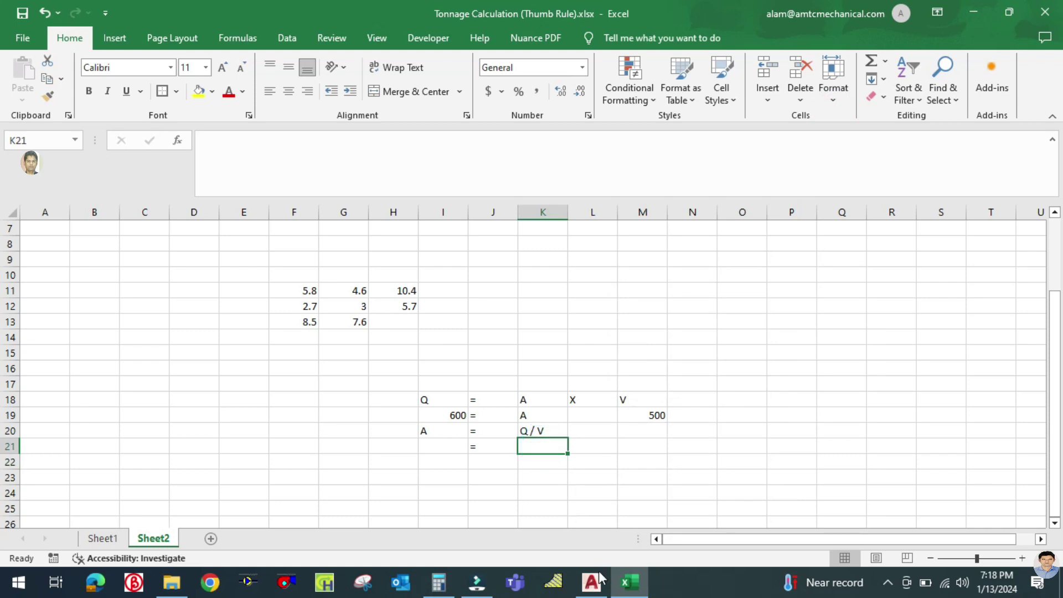
mouse_move(591, 581)
click(438, 581)
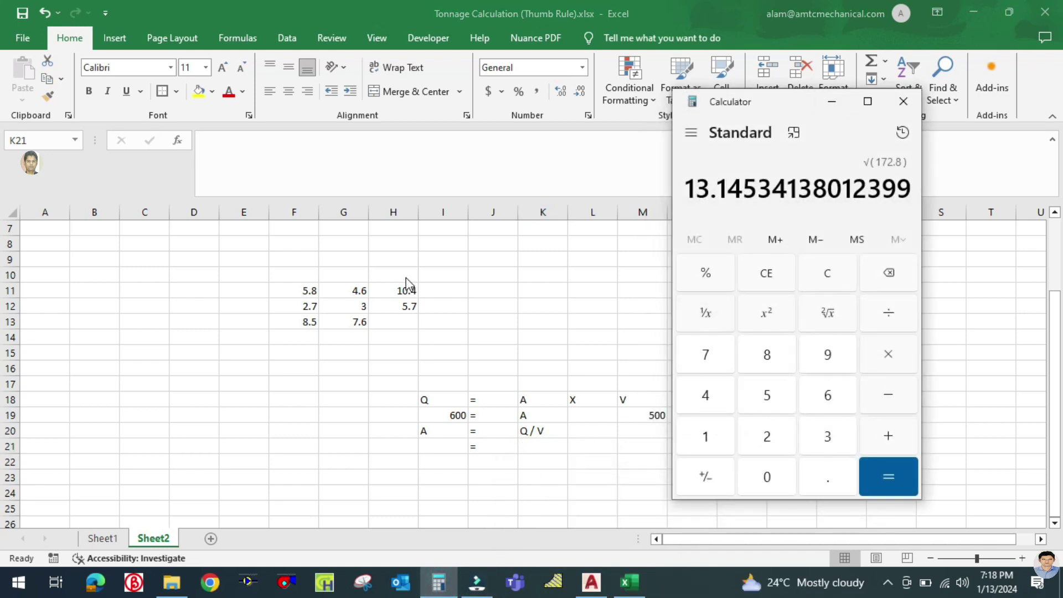
key(asterisk)
text(25)
key(Return)
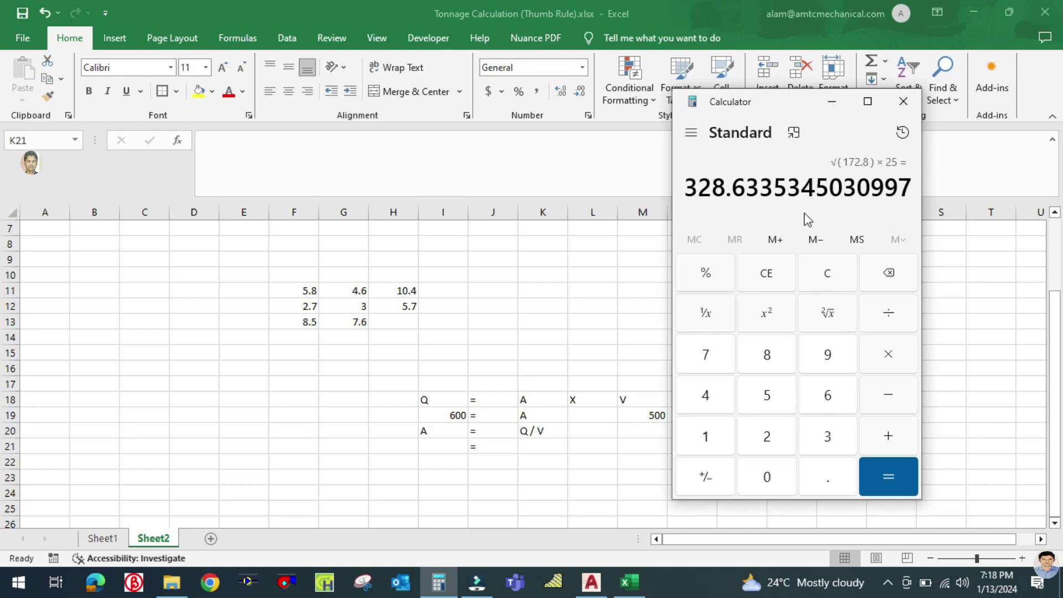
click(832, 103)
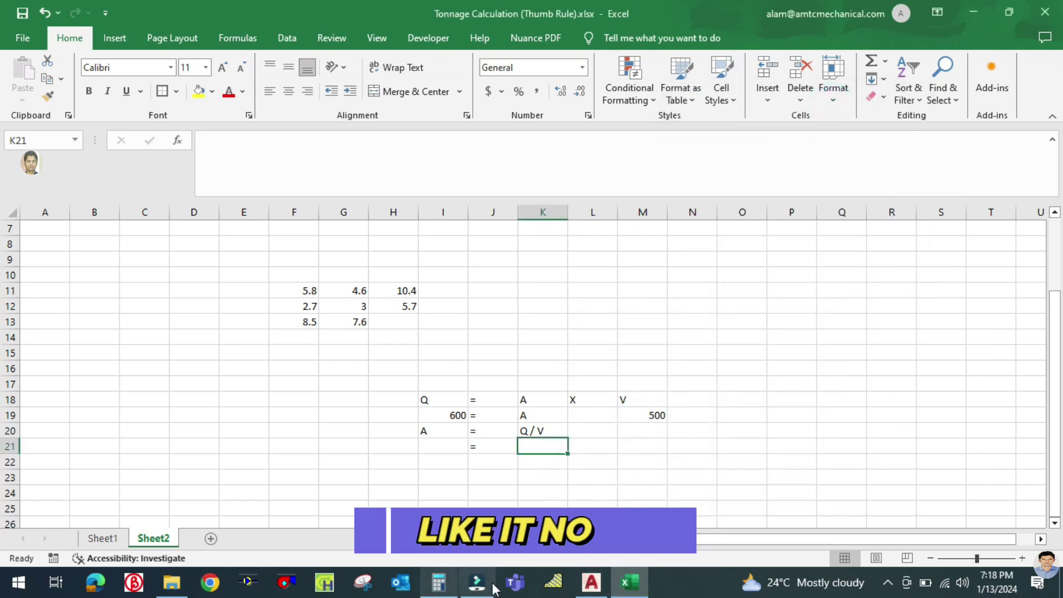
Step: Switch to AutoCAD and add the line SIZE OF DIFF - 600 X 600 MM to the TECH MANAGER note
click(591, 581)
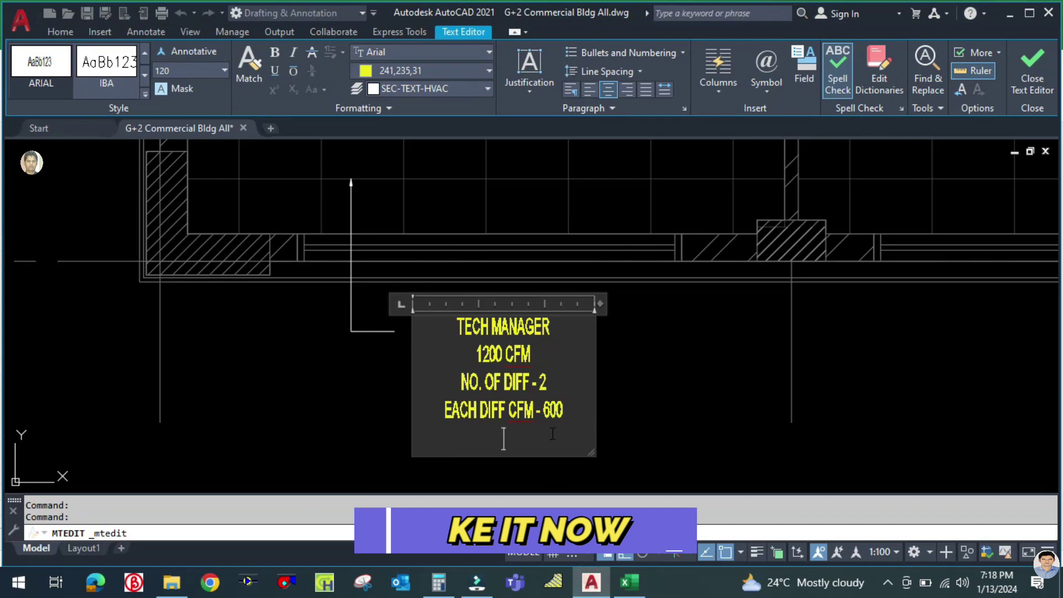
text(SIZ)
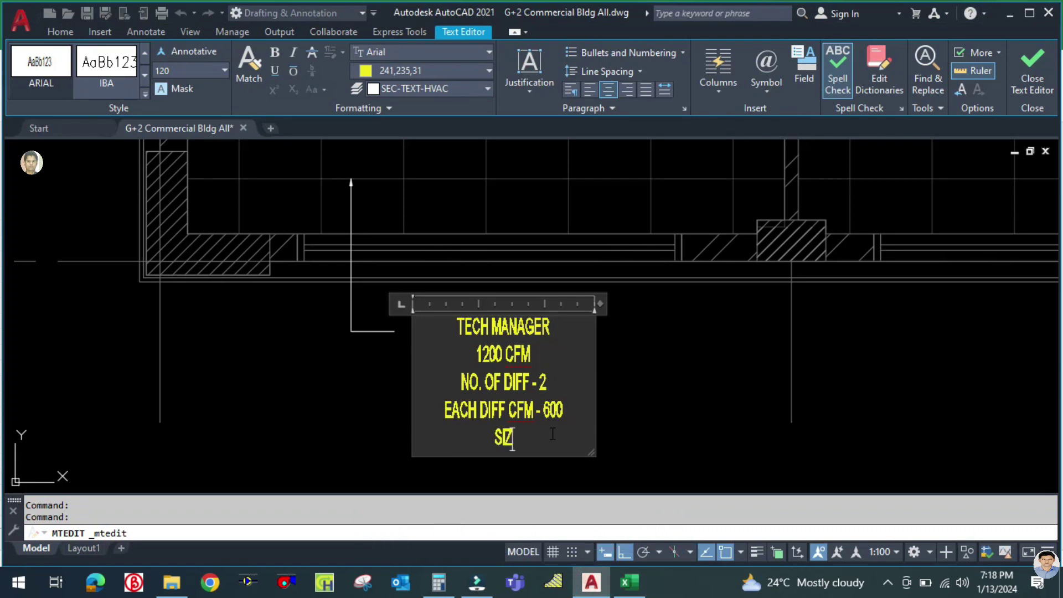
text(E OF)
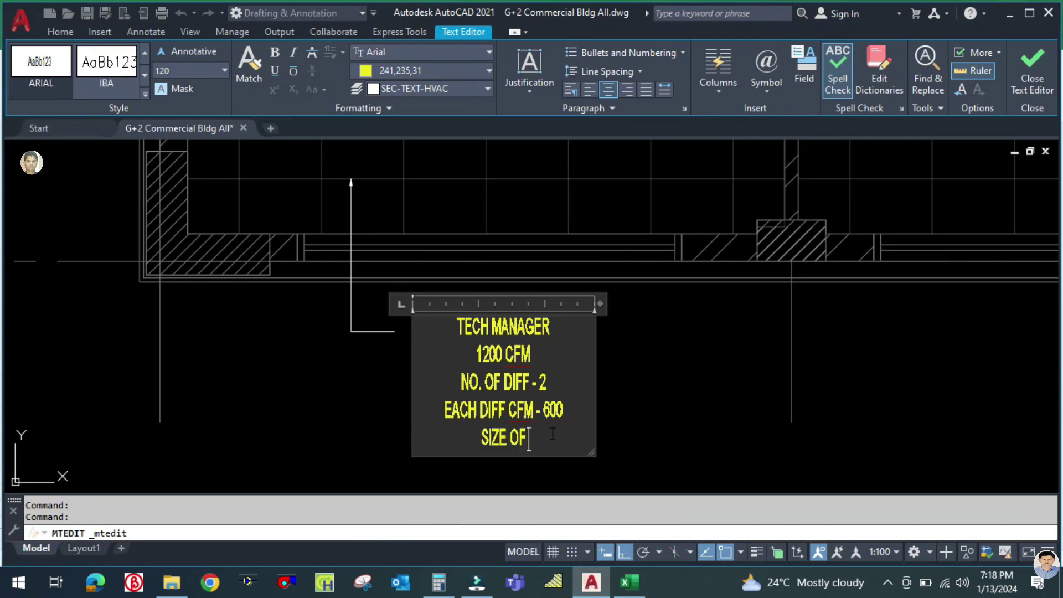
text( DIFF)
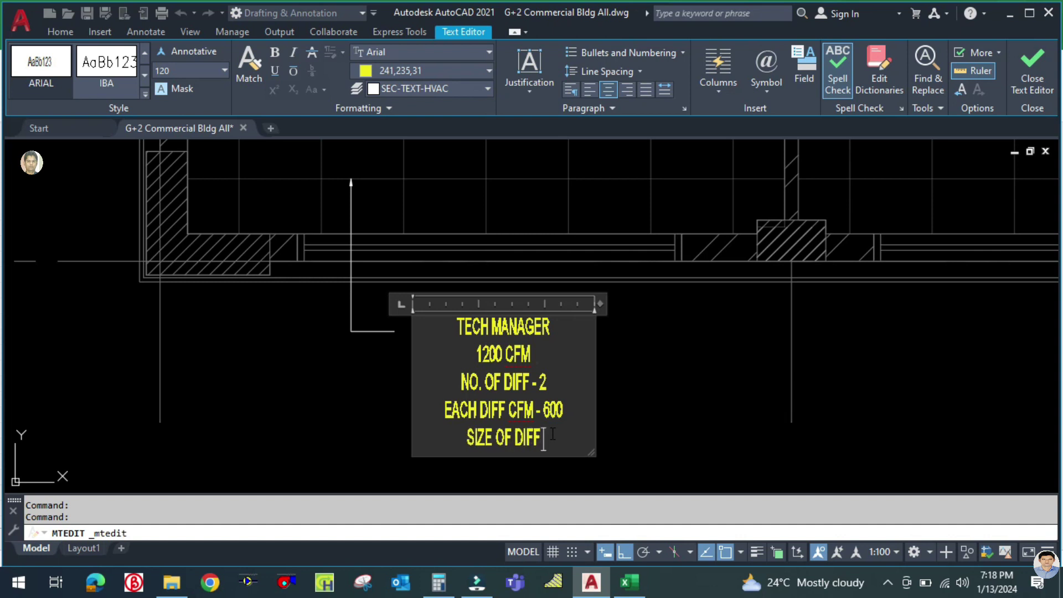
text( - 600)
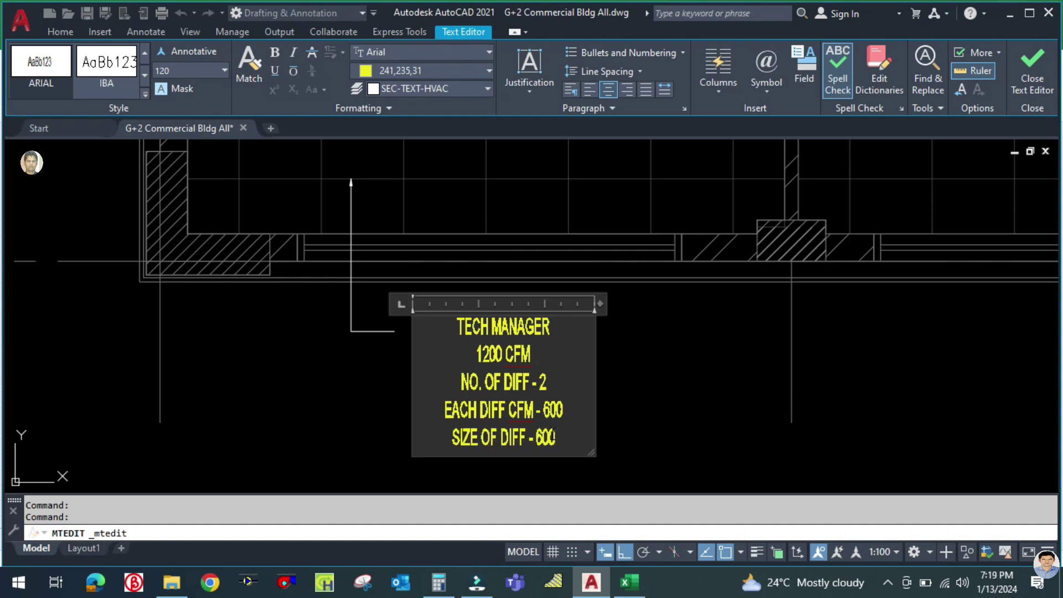
text( X 600)
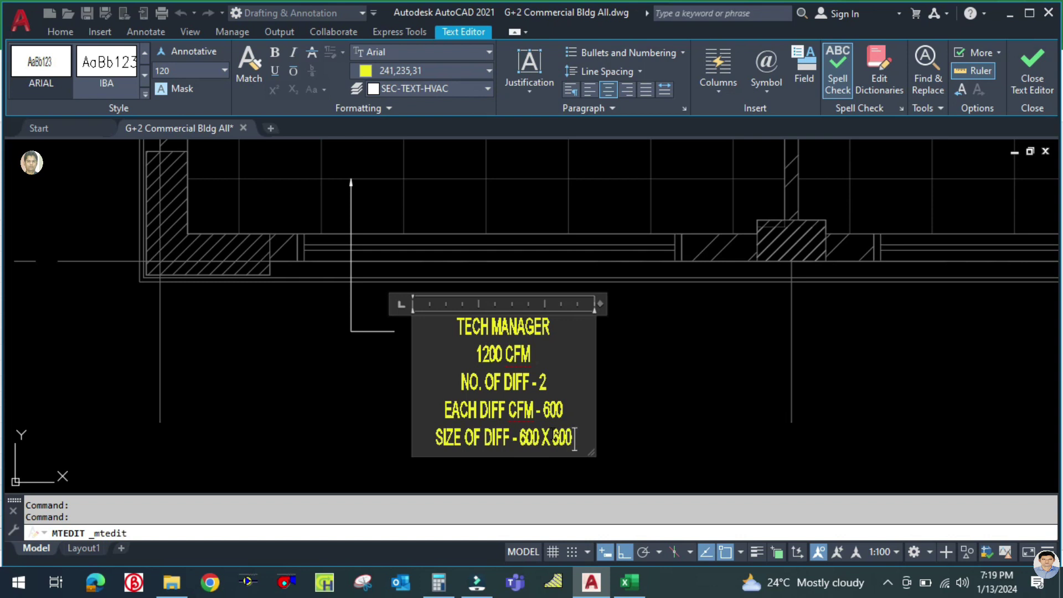
text(MM)
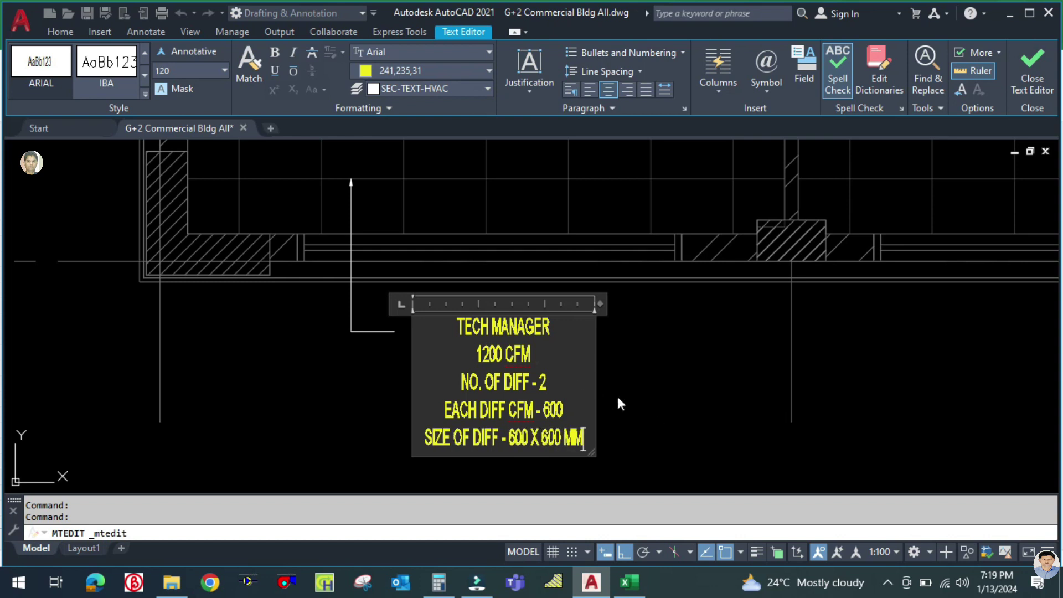
click(663, 410)
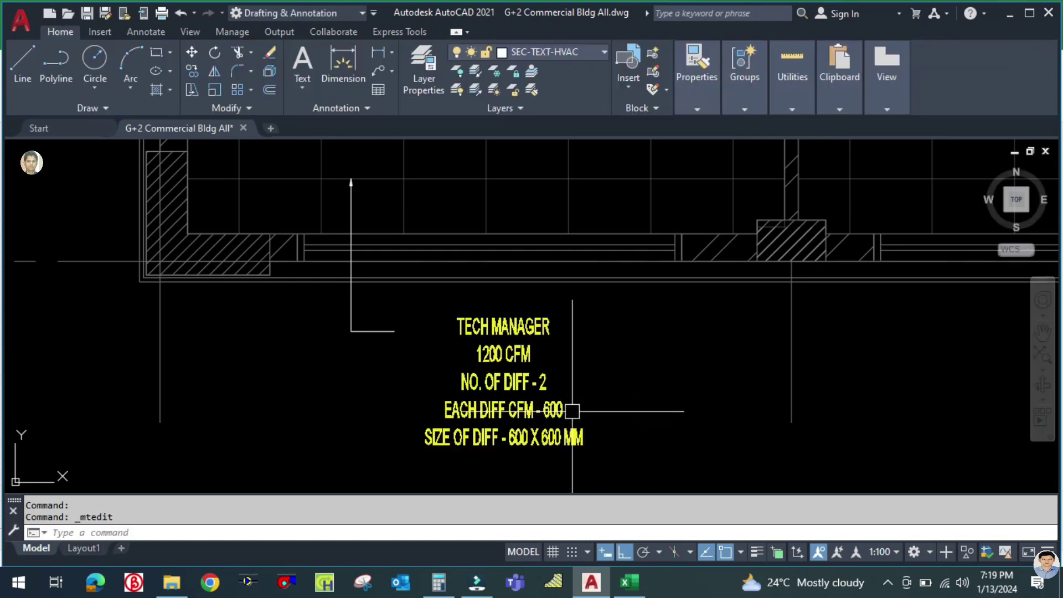
Step: Append (FACE) / 350 X 350 NECK to the diffuser size in the TECH MANAGER note and narrow its text box slightly
scroll(526, 421, down, 4)
scroll(486, 317, up, 1)
scroll(431, 260, down, 1)
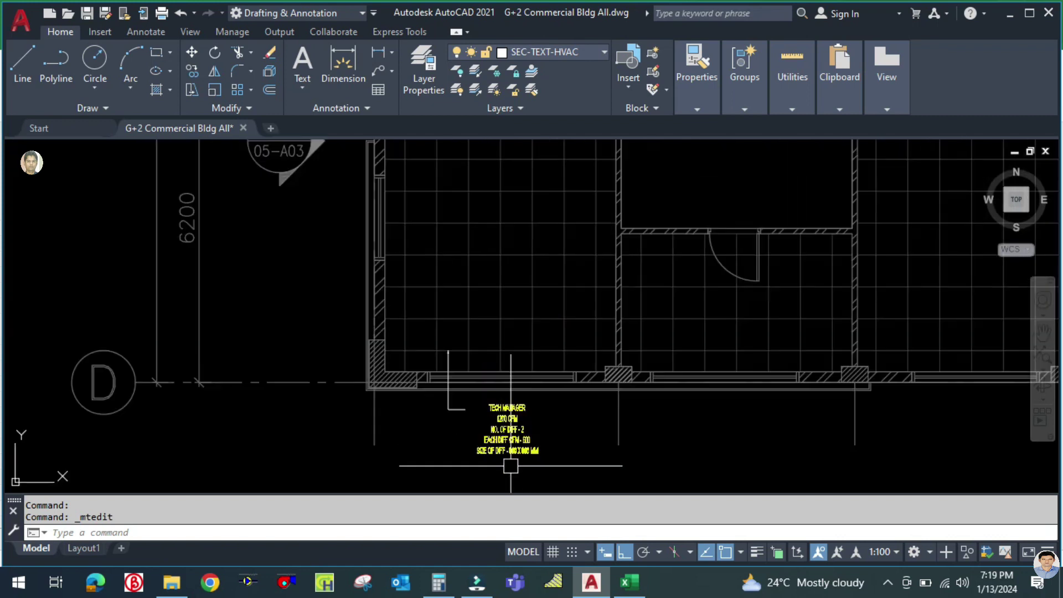
scroll(421, 252, up, 2)
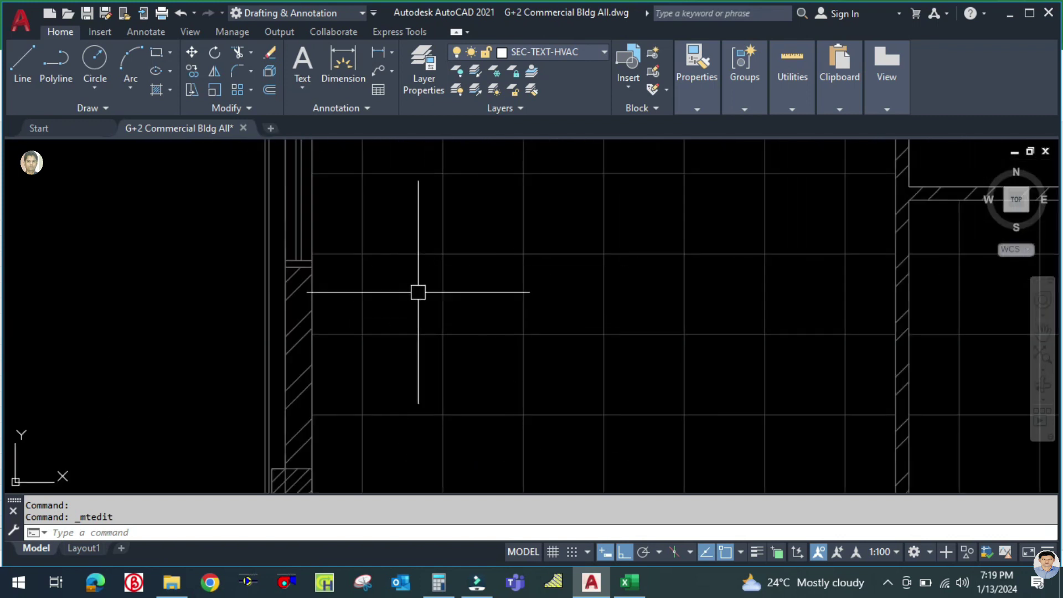
scroll(442, 307, down, 1)
scroll(531, 315, down, 2)
scroll(575, 432, up, 2)
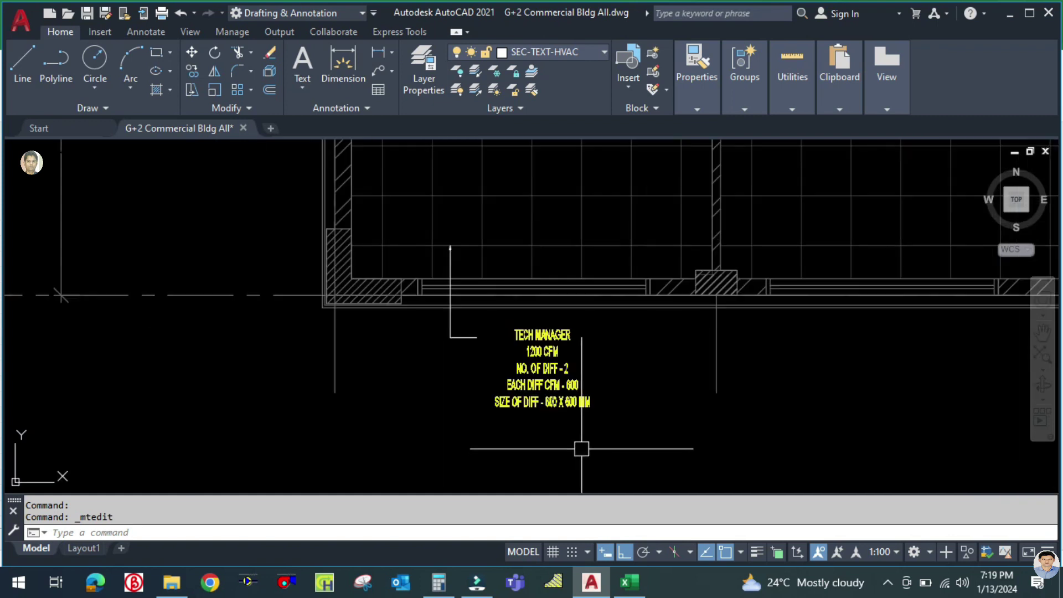
scroll(570, 408, up, 1)
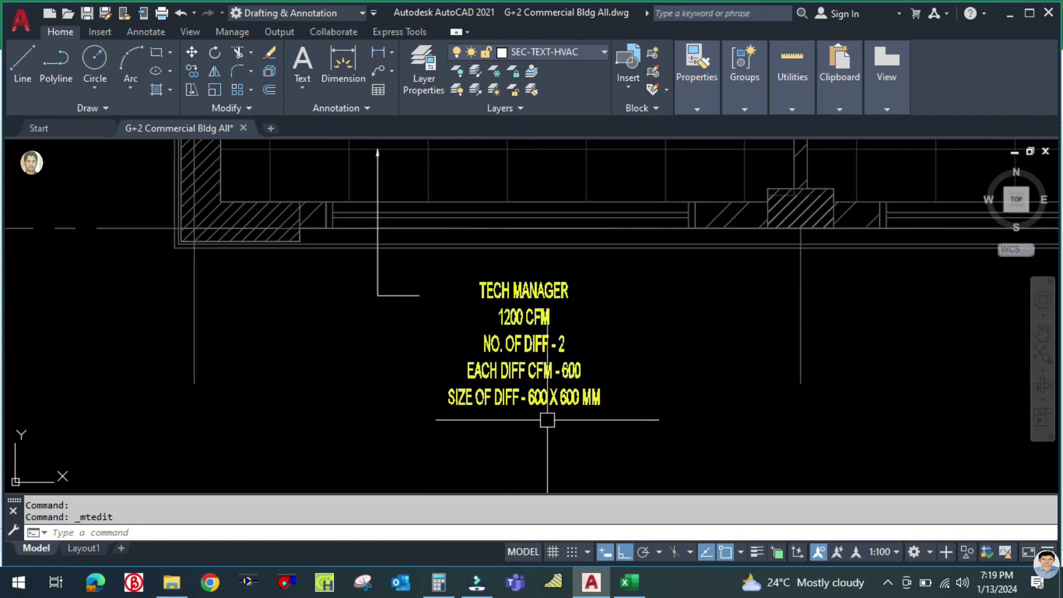
scroll(562, 410, up, 2)
scroll(600, 403, down, 1)
double_click(619, 388)
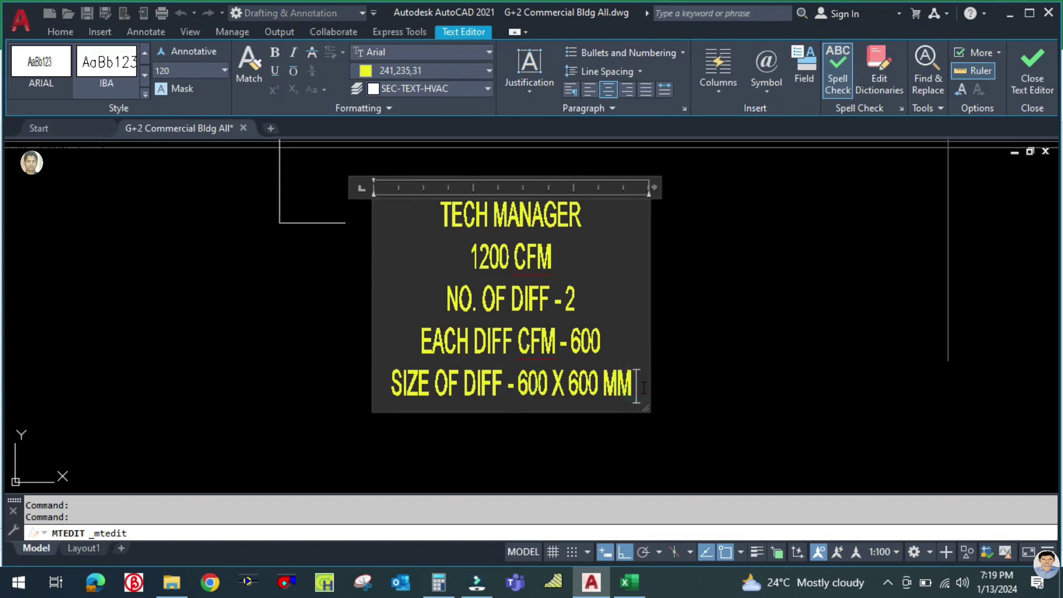
text((FACE) /)
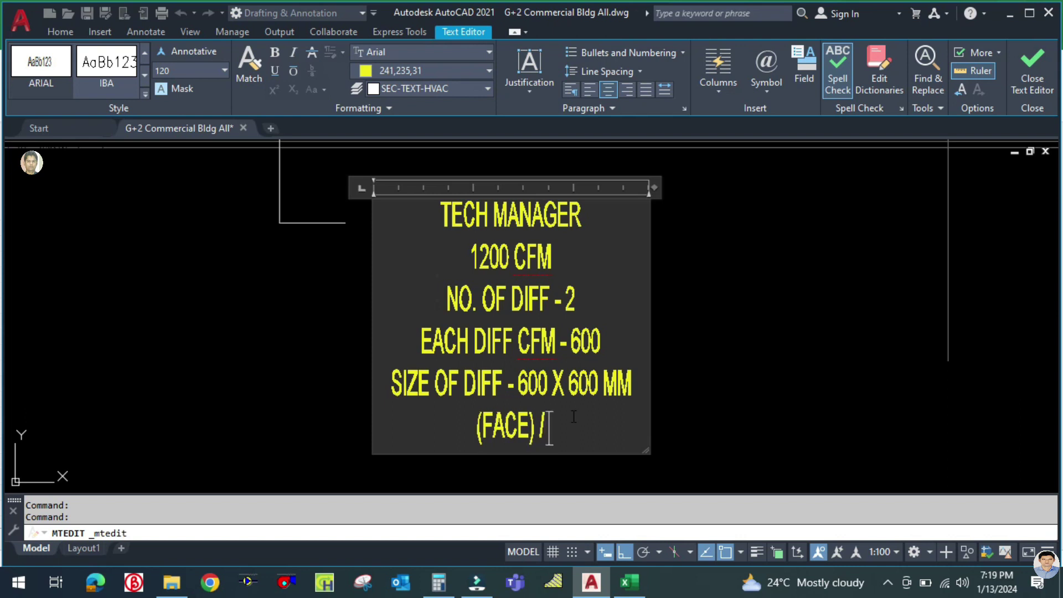
text(350 X 350)
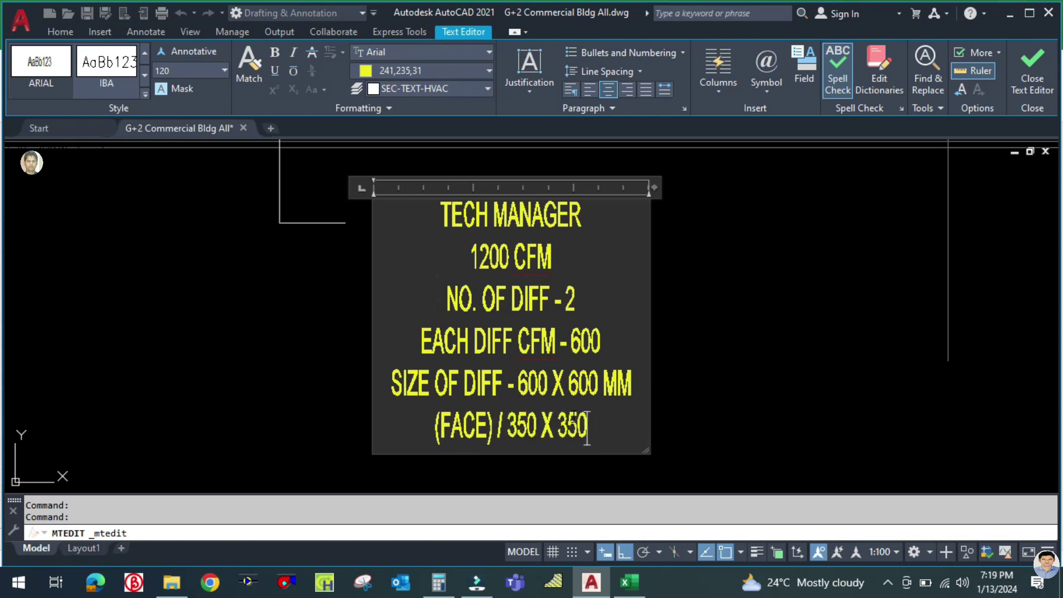
text( NECK)
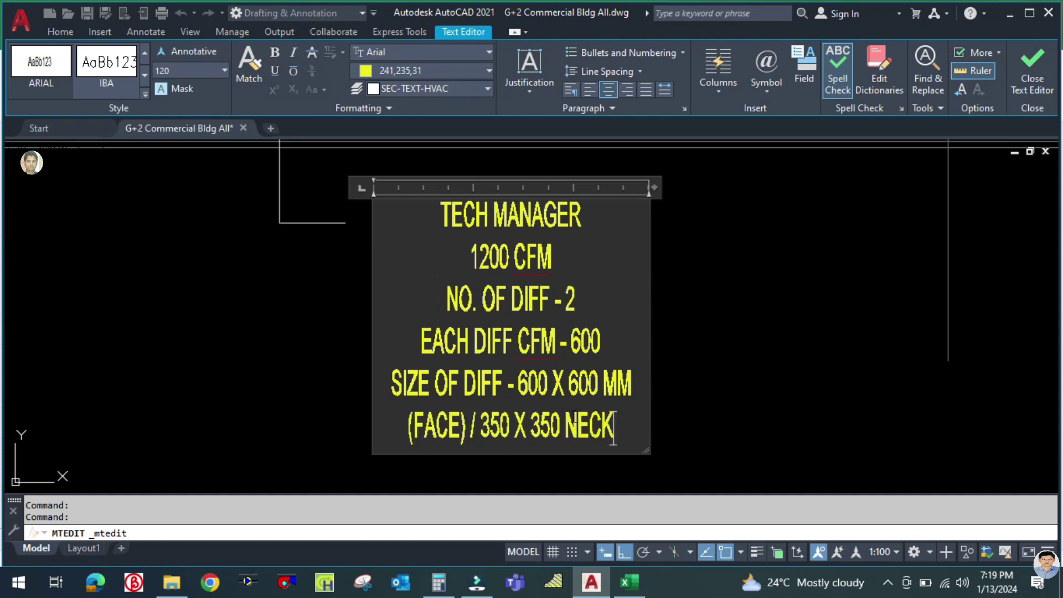
drag(653, 187, 632, 224)
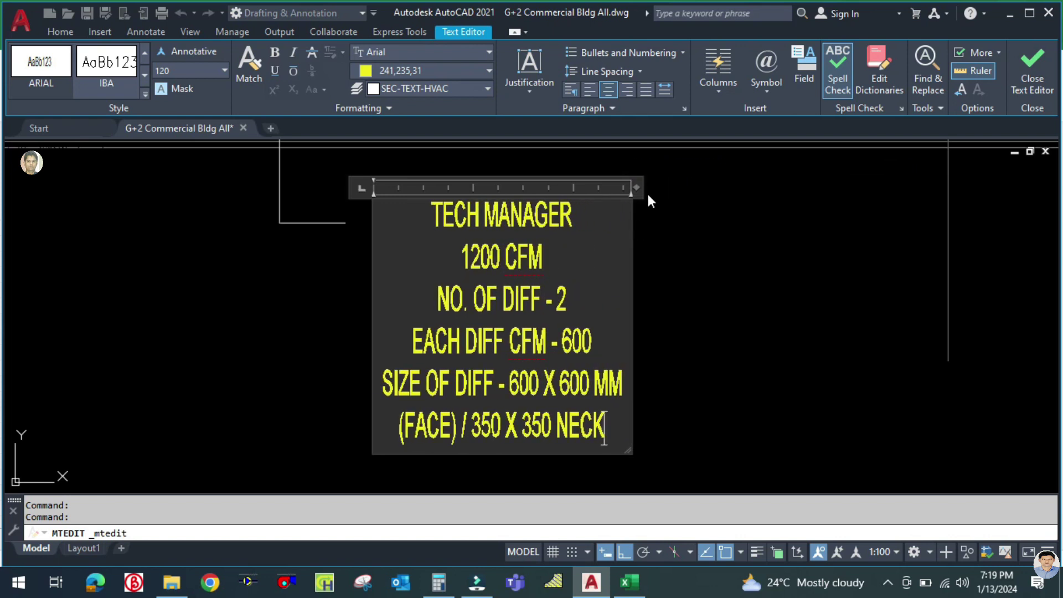
click(642, 339)
Step: Copy the TECH MANAGER note and its leader horizontally to below the adjacent small room along grid line D
scroll(514, 403, down, 5)
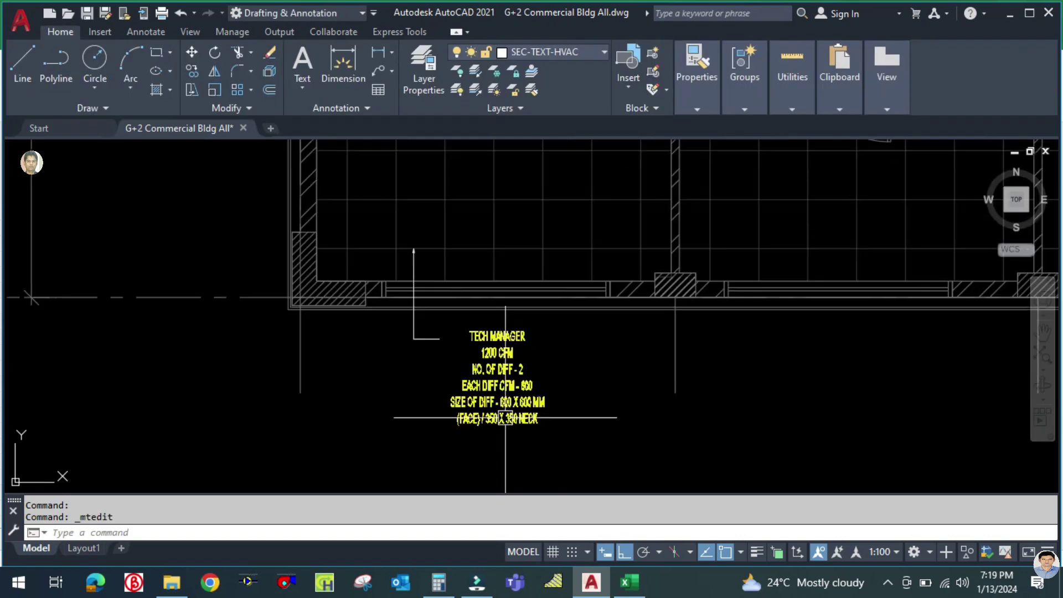
scroll(513, 402, up, 5)
scroll(569, 403, down, 8)
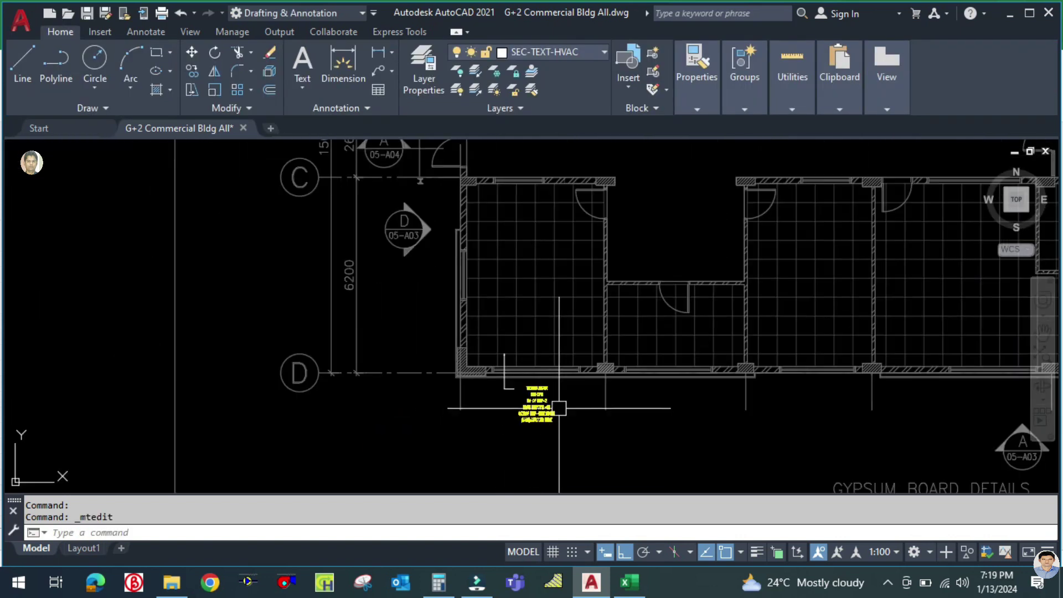
scroll(557, 403, up, 1)
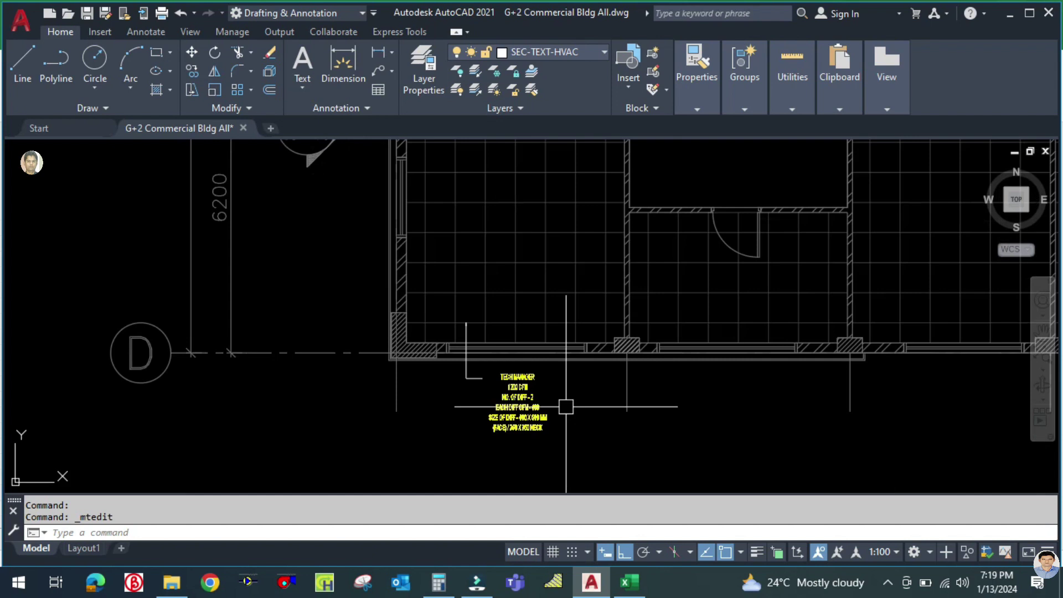
text(o)
key(Return)
click(579, 463)
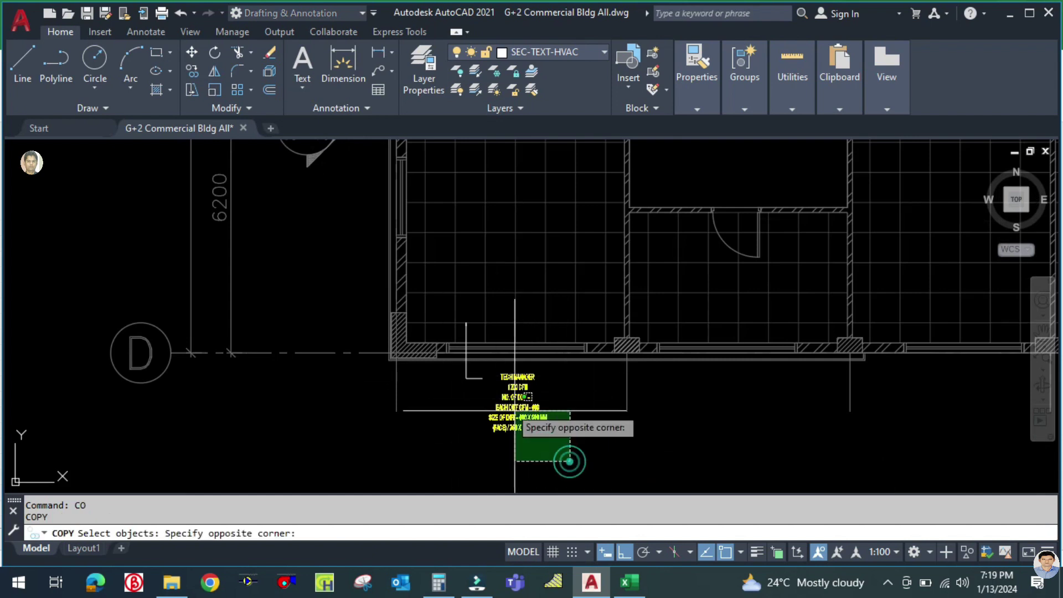
click(460, 371)
key(Return)
click(429, 435)
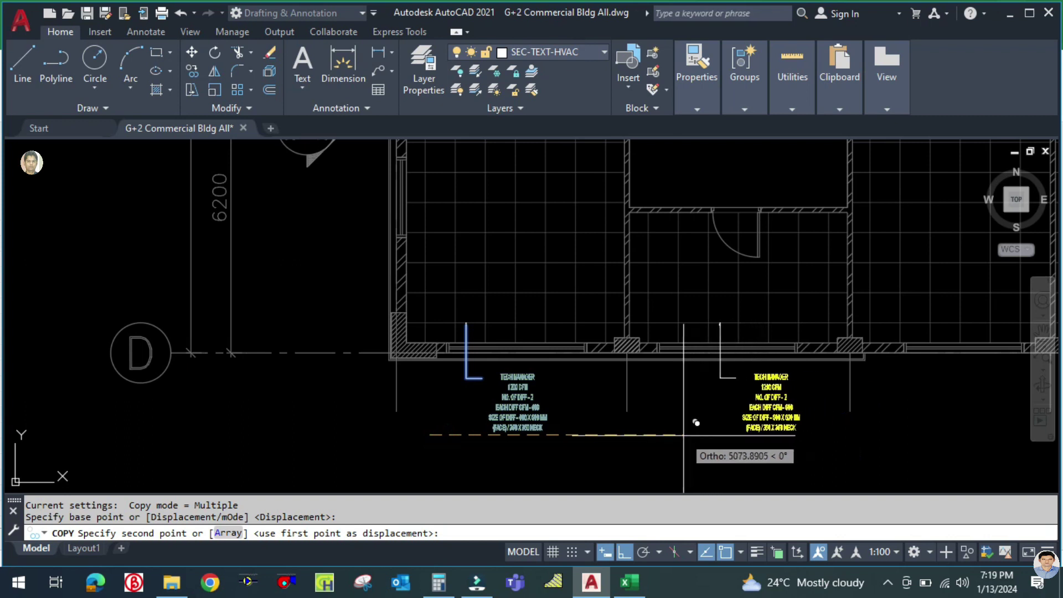
click(681, 435)
Step: Place two more copies of the note and leader below the next two rooms before the entrance
scroll(617, 429, down, 6)
scroll(626, 431, up, 4)
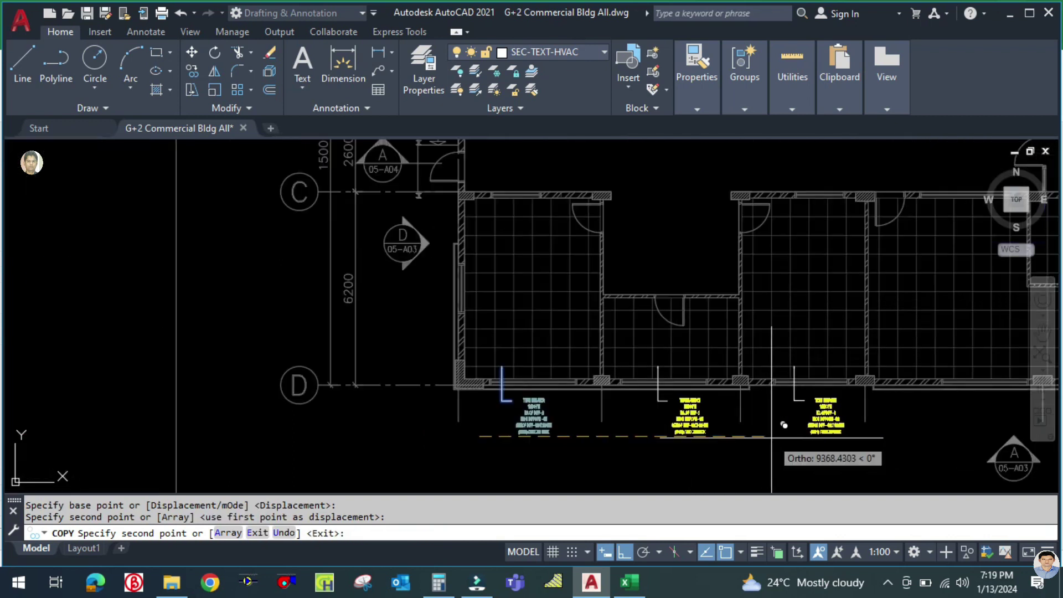
click(773, 437)
scroll(774, 437, down, 5)
scroll(774, 437, up, 6)
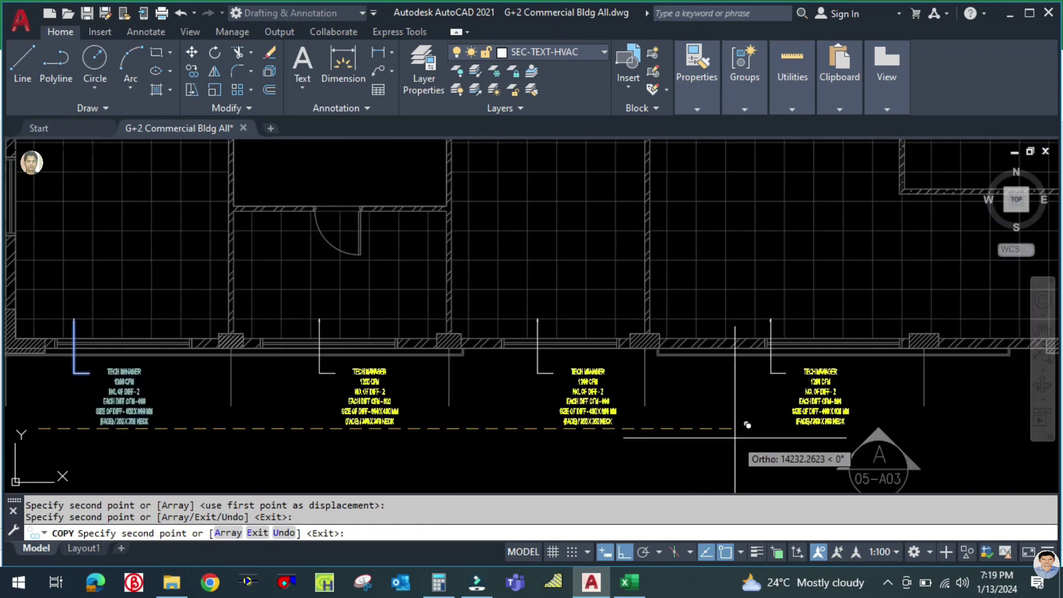
click(735, 438)
Step: Place further copies of the note and leader below the rooms beyond the entrance, along grid line D
scroll(734, 438, down, 6)
scroll(719, 437, up, 4)
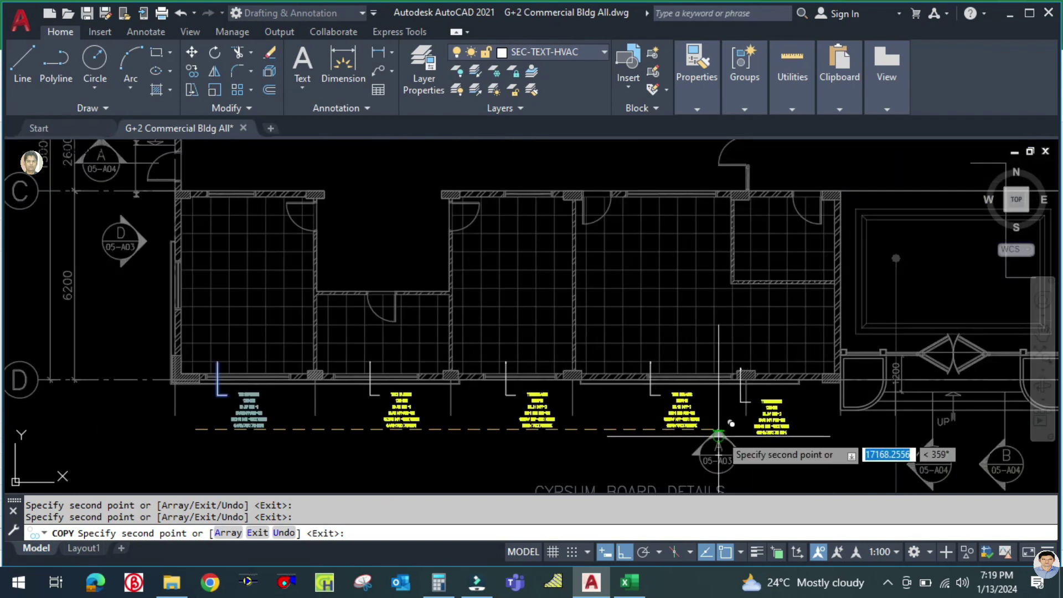
scroll(703, 434, down, 4)
scroll(700, 437, up, 4)
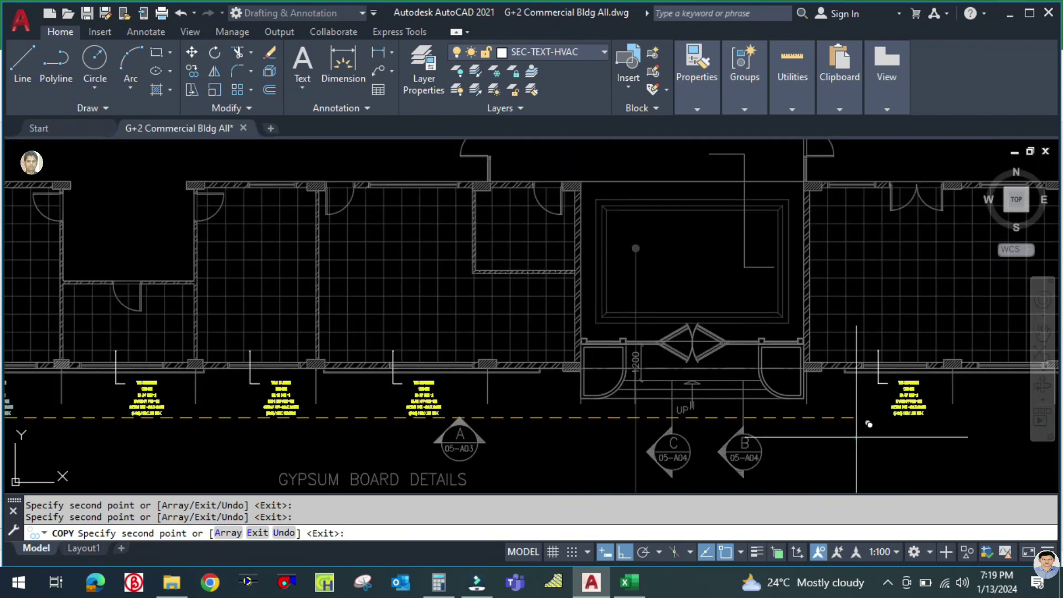
scroll(856, 438, down, 6)
scroll(659, 431, up, 7)
scroll(715, 427, down, 3)
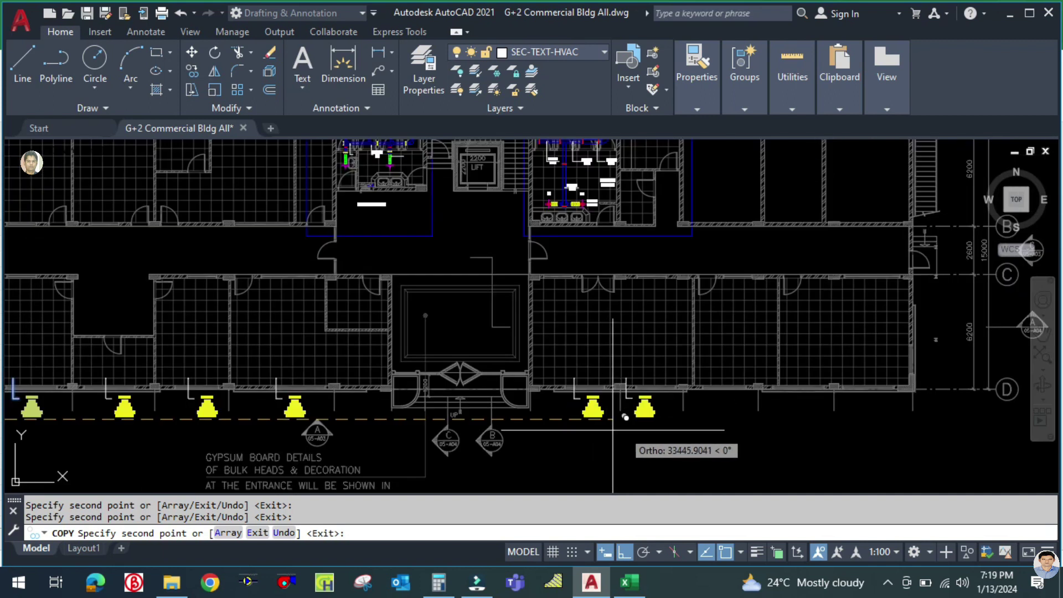
scroll(692, 432, up, 4)
scroll(717, 416, down, 5)
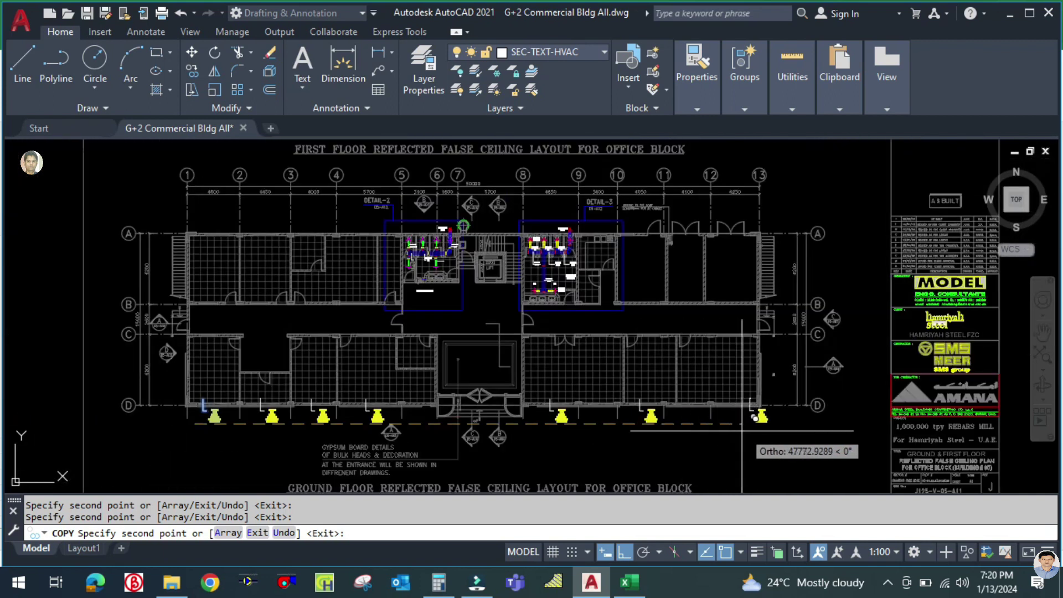